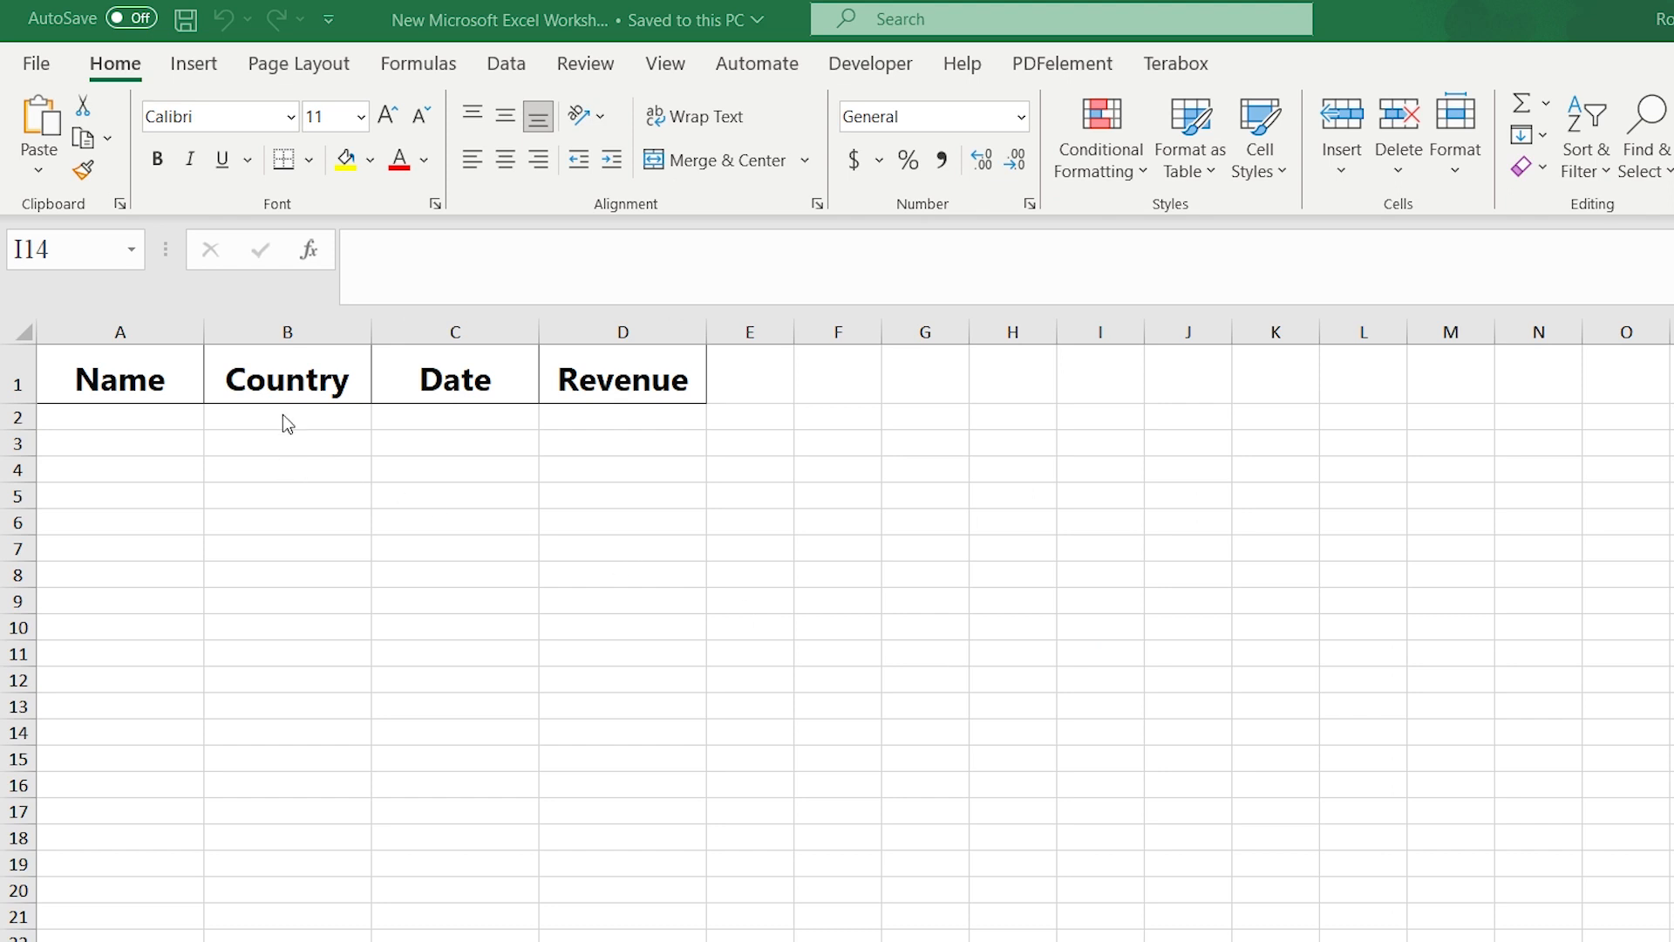
pyautogui.click(194, 423)
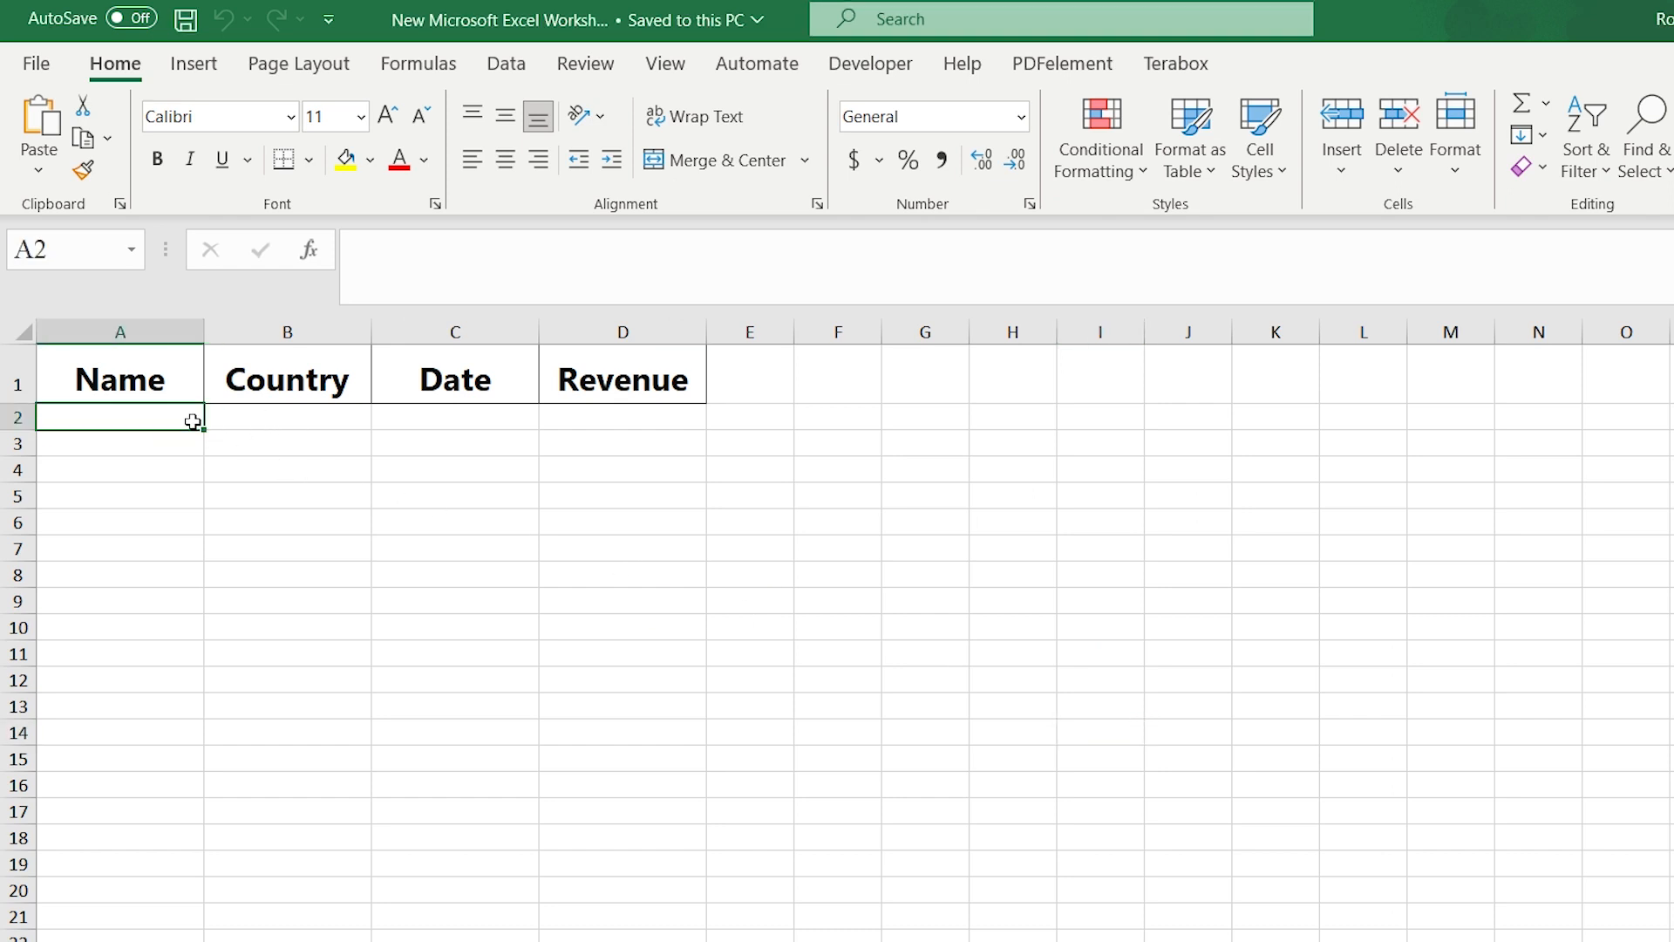
pyautogui.click(247, 432)
pyautogui.click(284, 422)
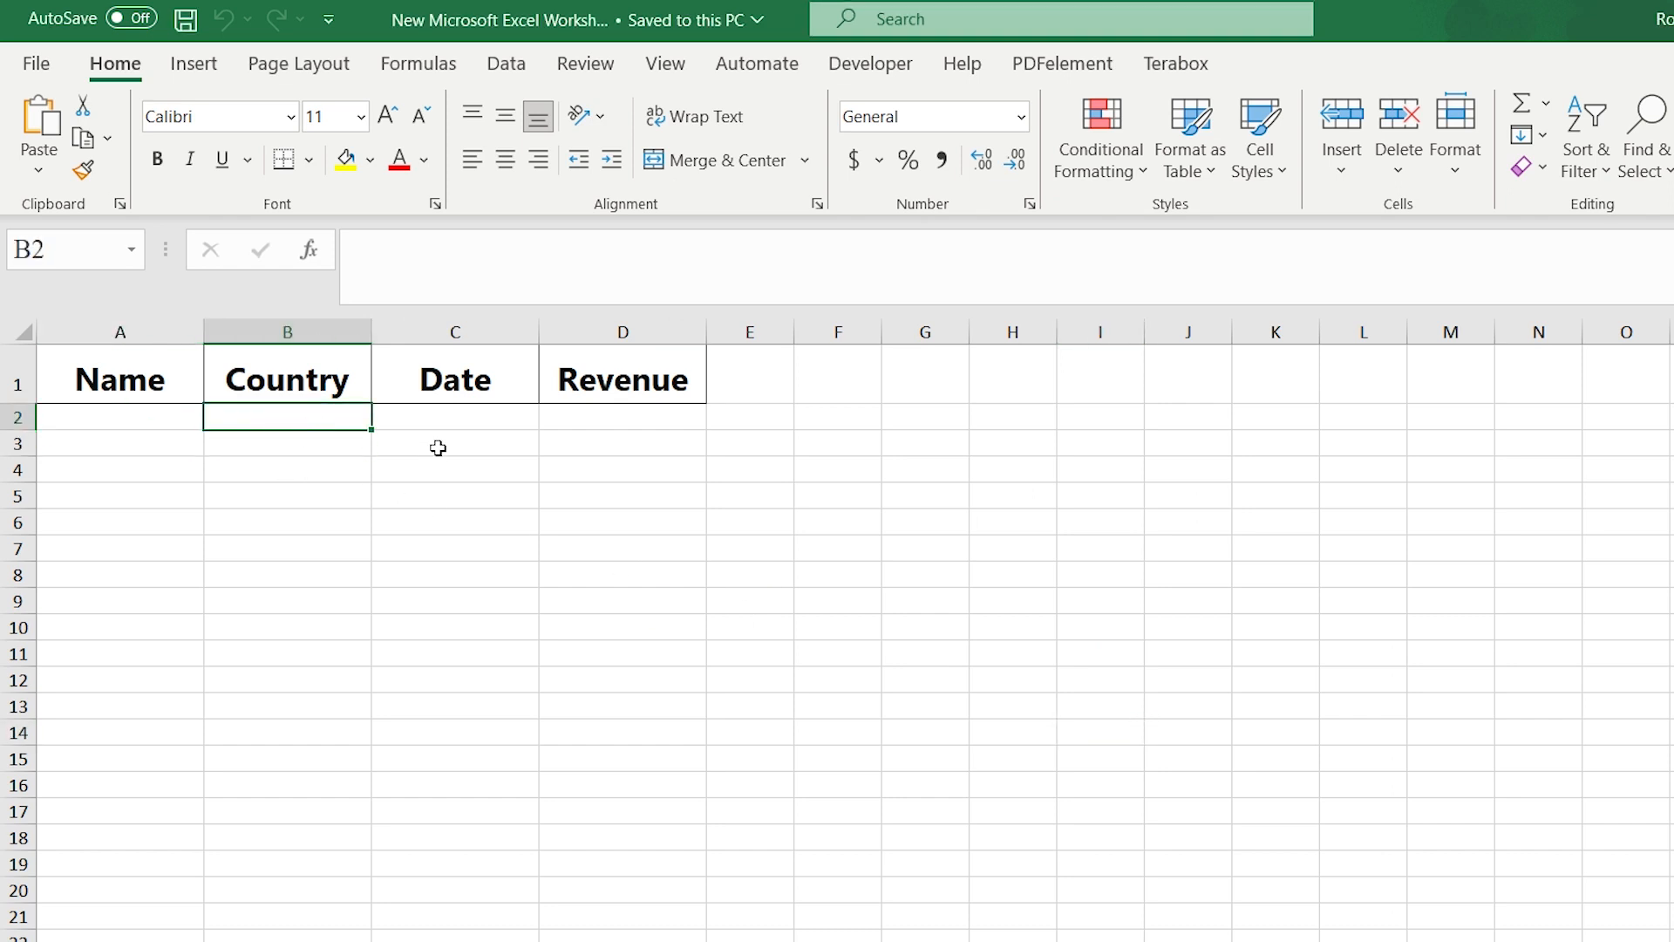
pyautogui.click(470, 418)
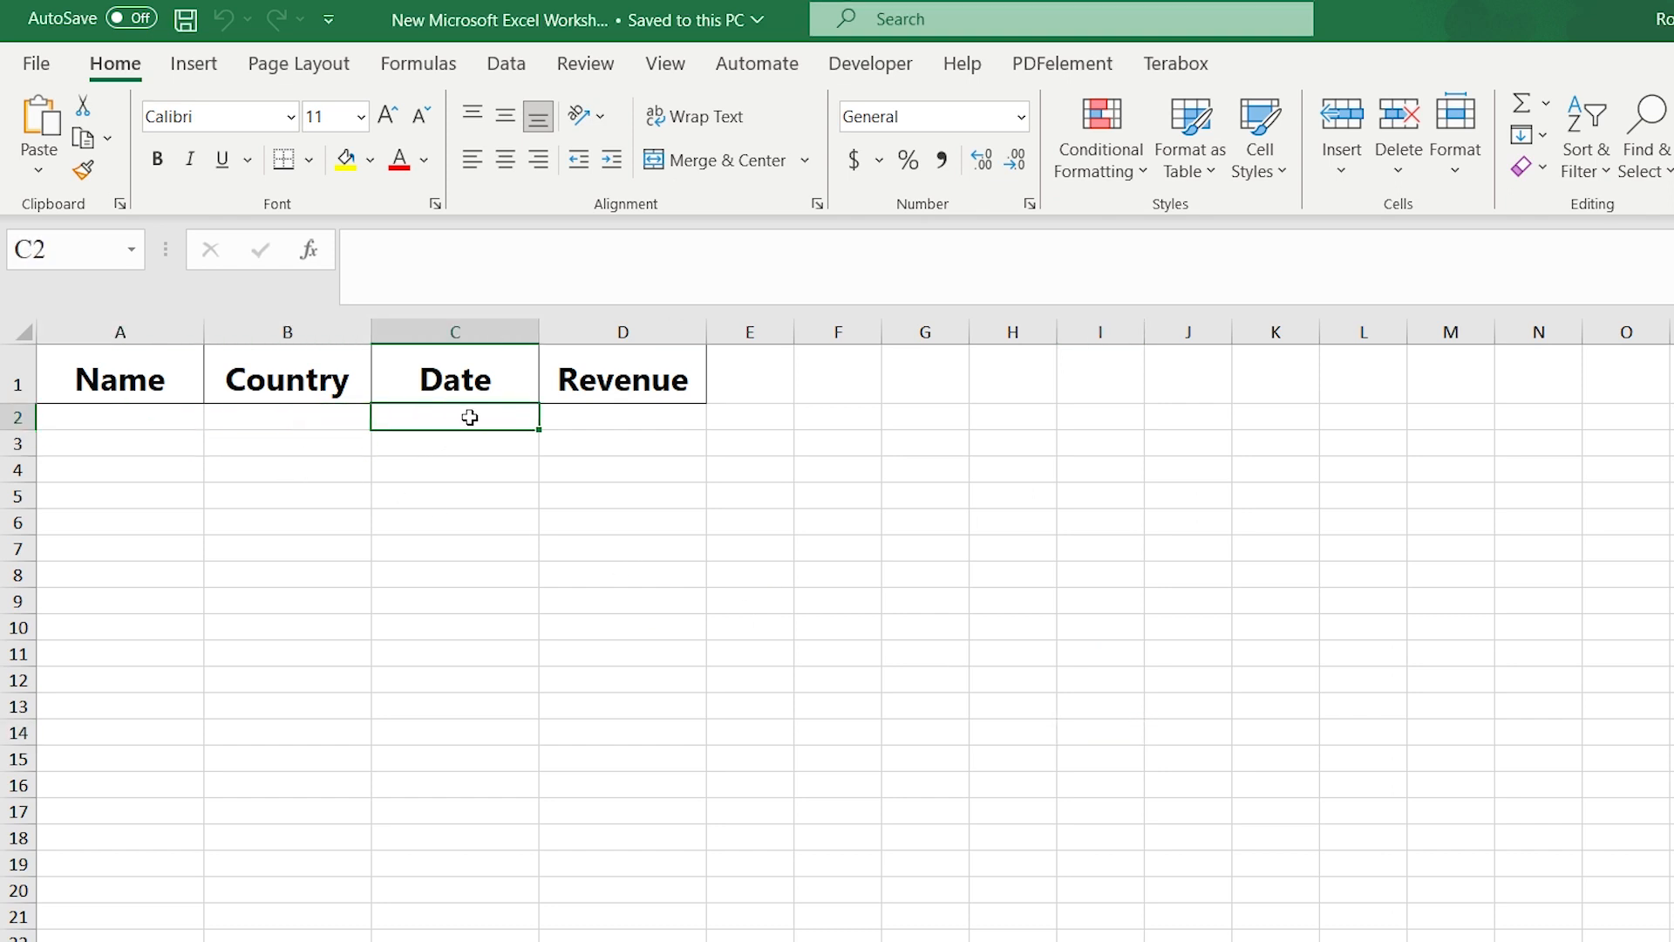
pyautogui.click(603, 406)
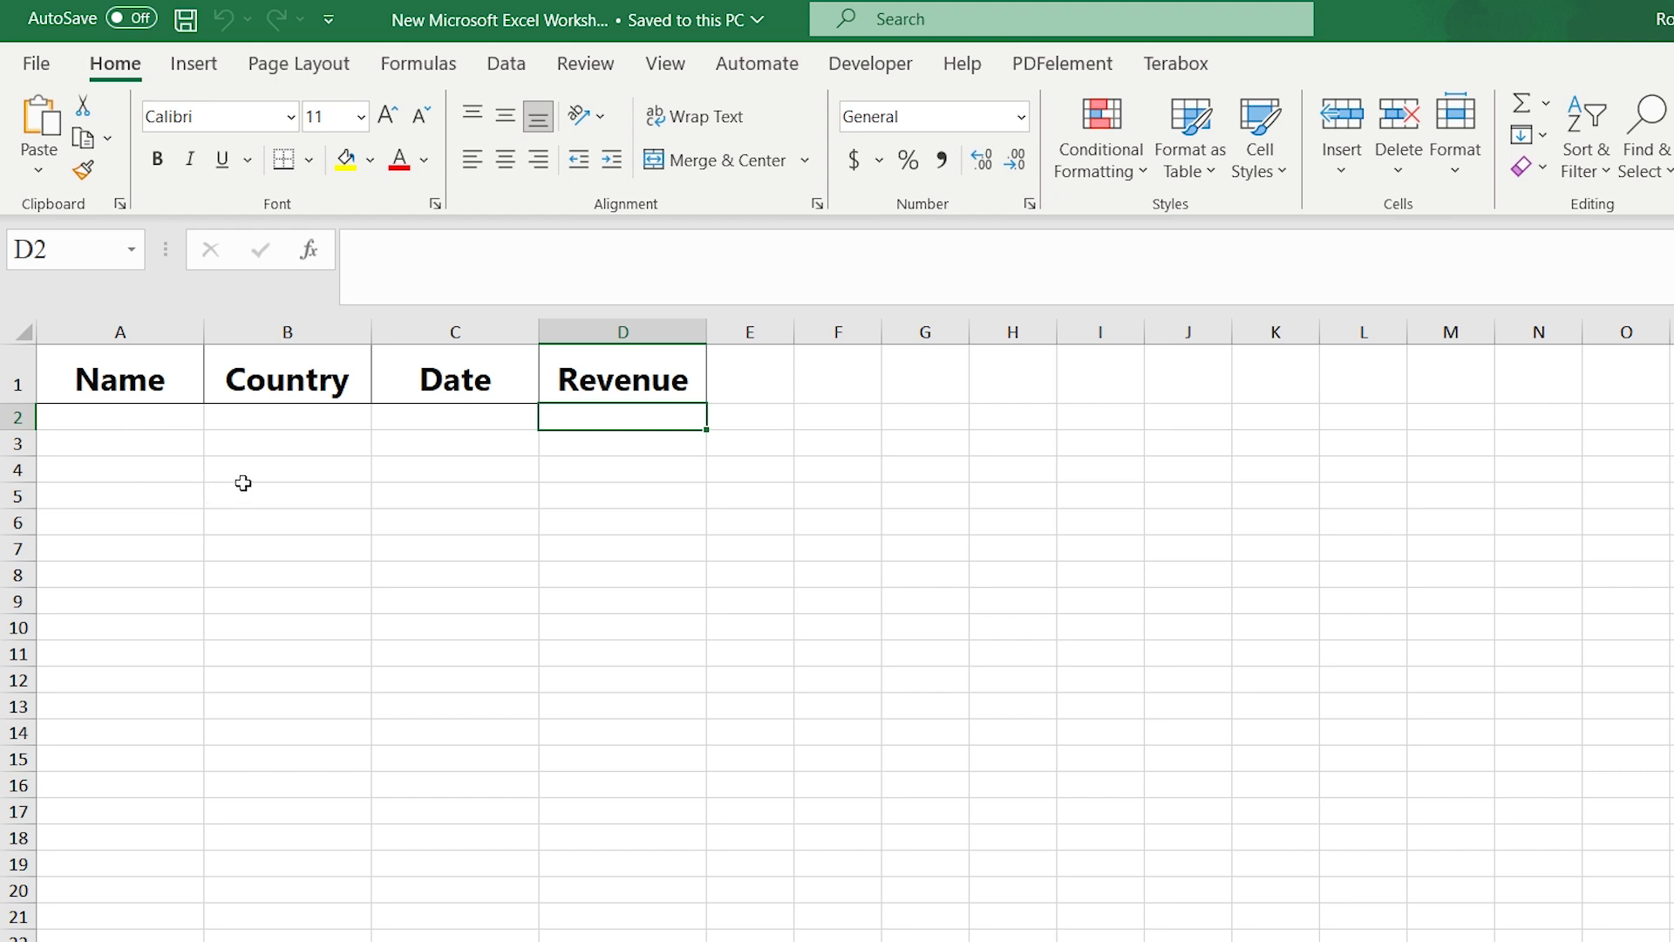
pyautogui.moveTo(288, 423); pyautogui.dragTo(292, 816)
pyautogui.click(436, 433)
pyautogui.moveTo(436, 418); pyautogui.dragTo(404, 776)
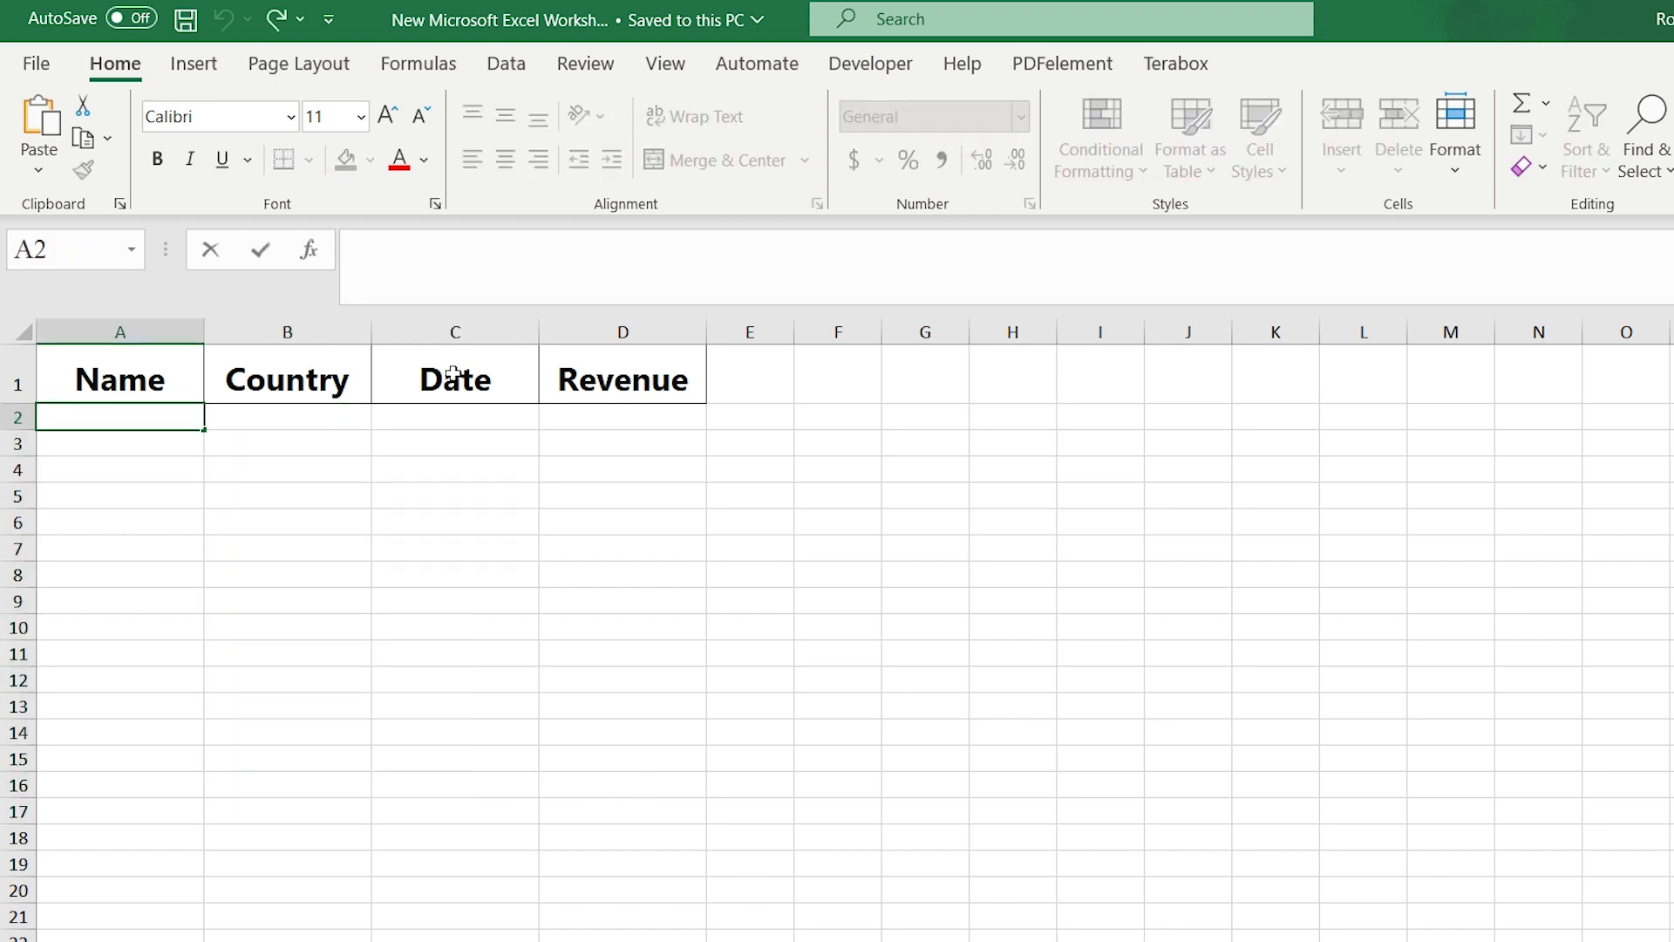
pyautogui.click(178, 384)
pyautogui.click(251, 381)
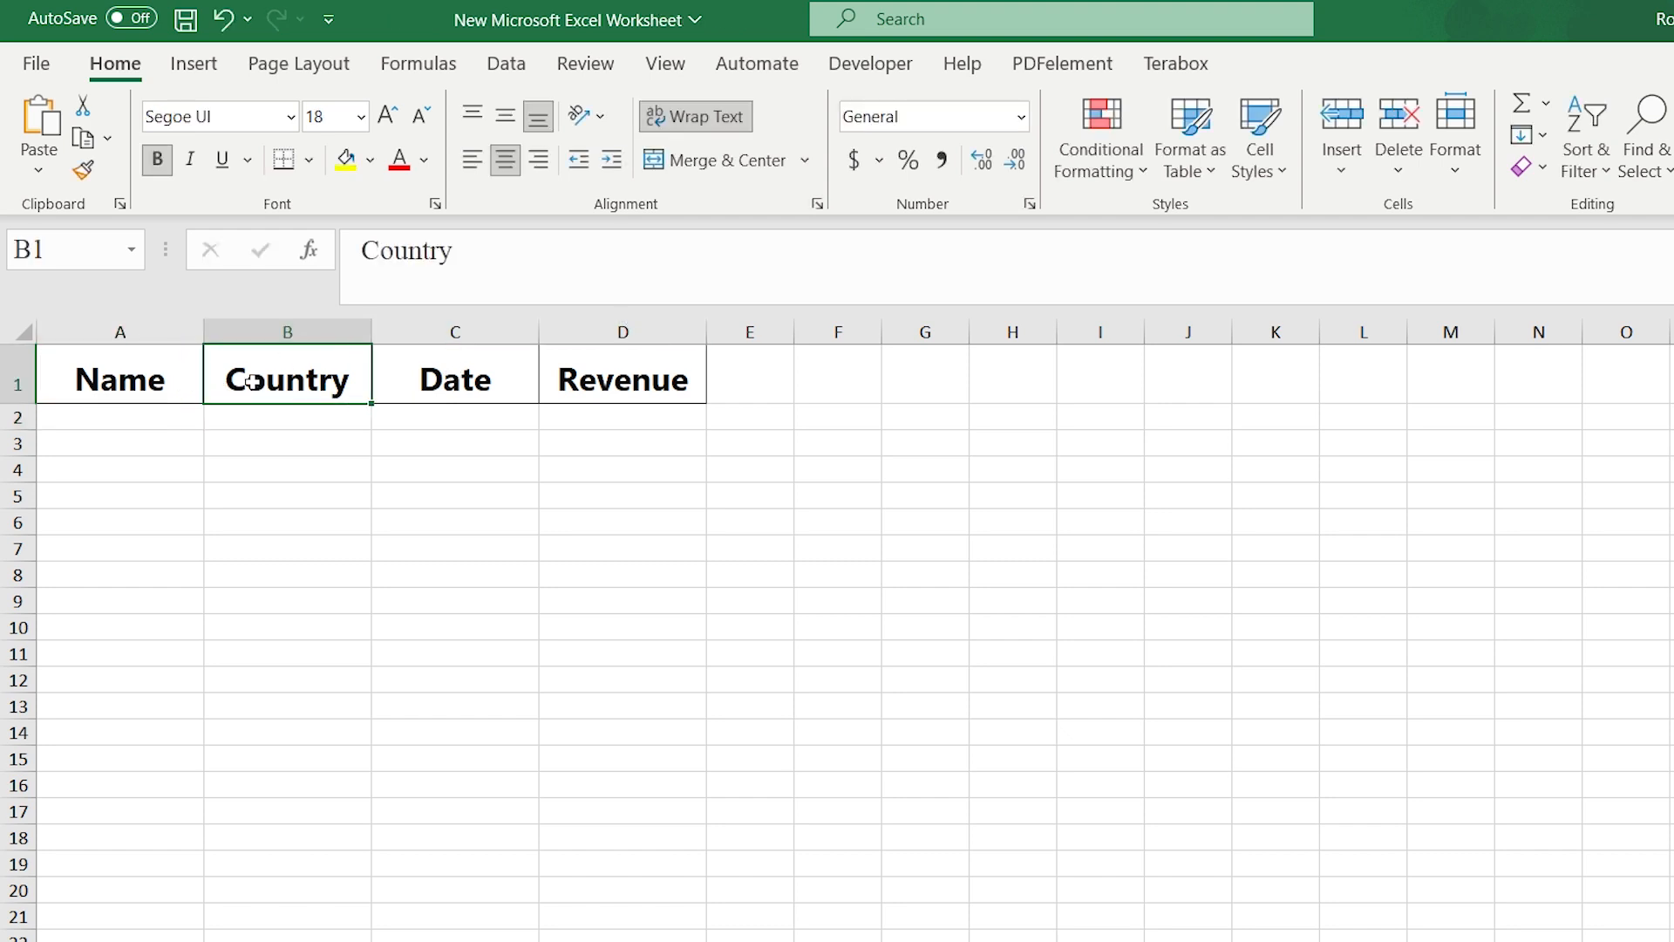
pyautogui.click(431, 373)
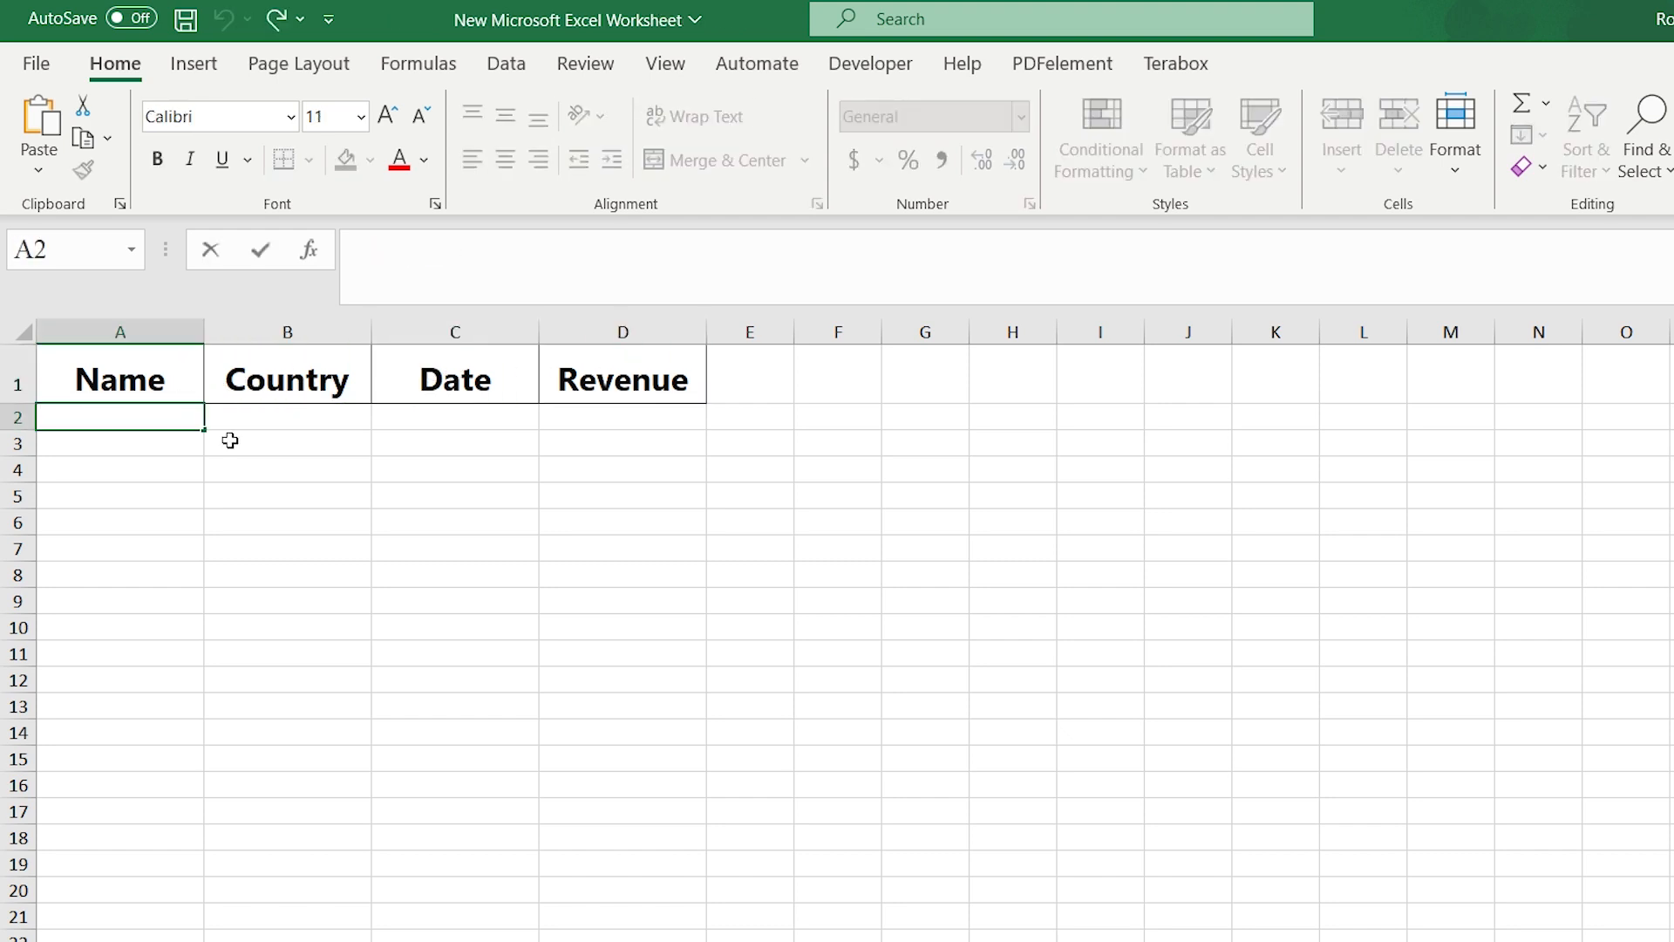
# Fill row 2 with the person's name, country USA, date 1/1/2020 and revenue 100.
pyautogui.write('Piter')
pyautogui.press('Tab')
pyautogui.write('USA')
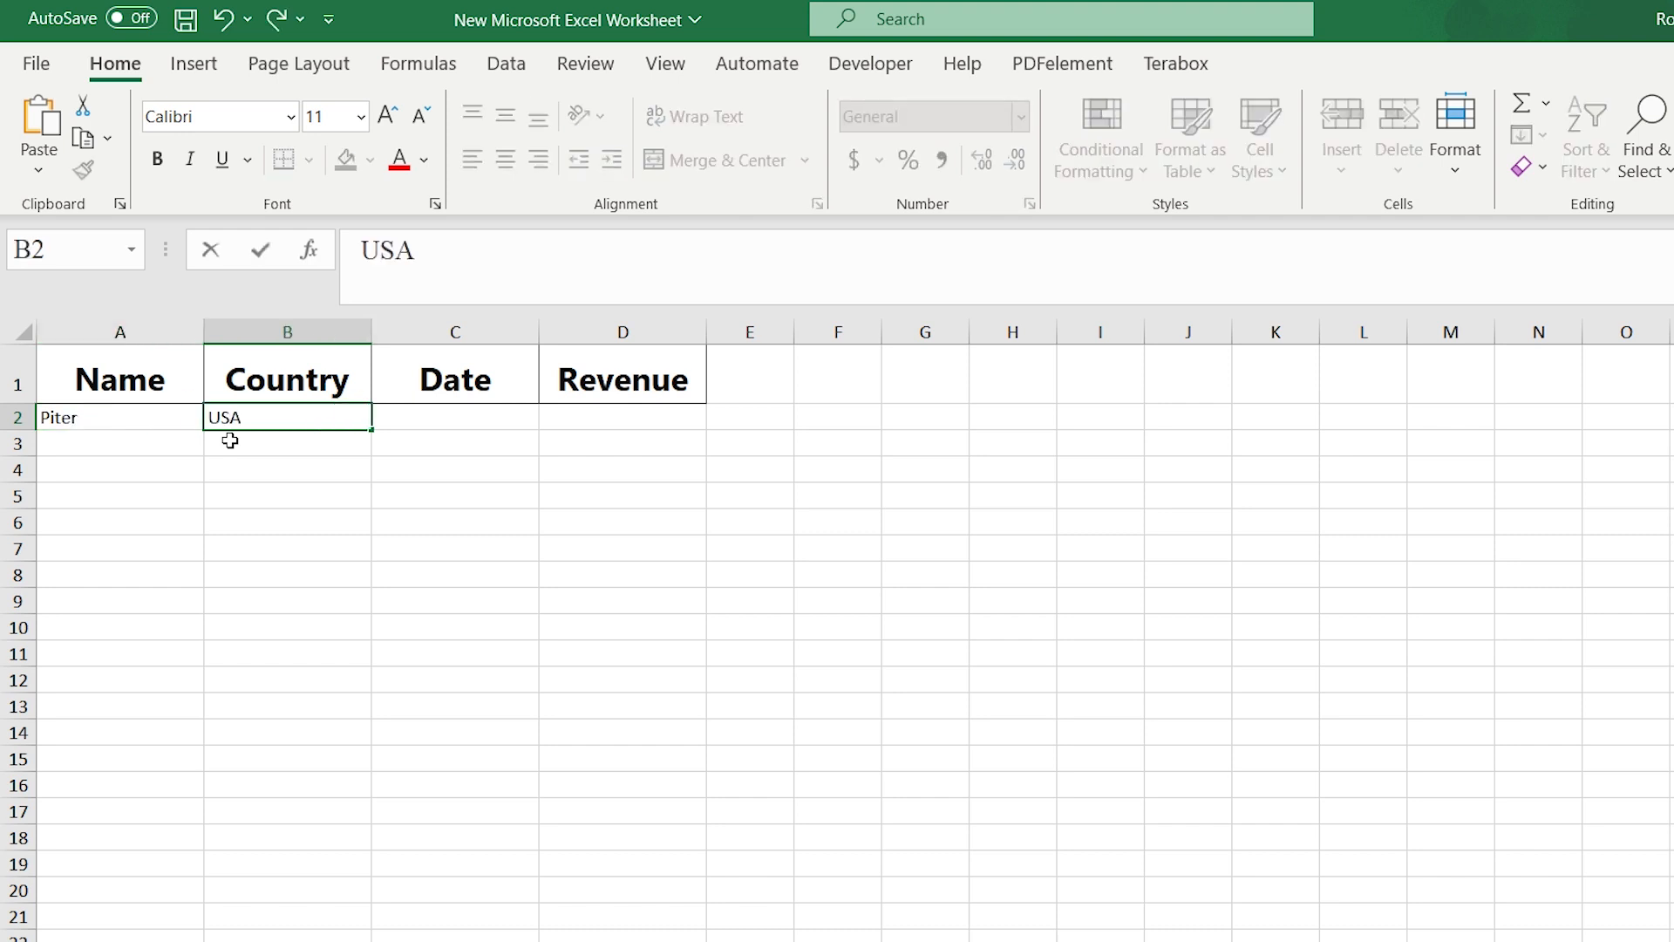
pyautogui.press('Tab')
pyautogui.write('1/1/2020')
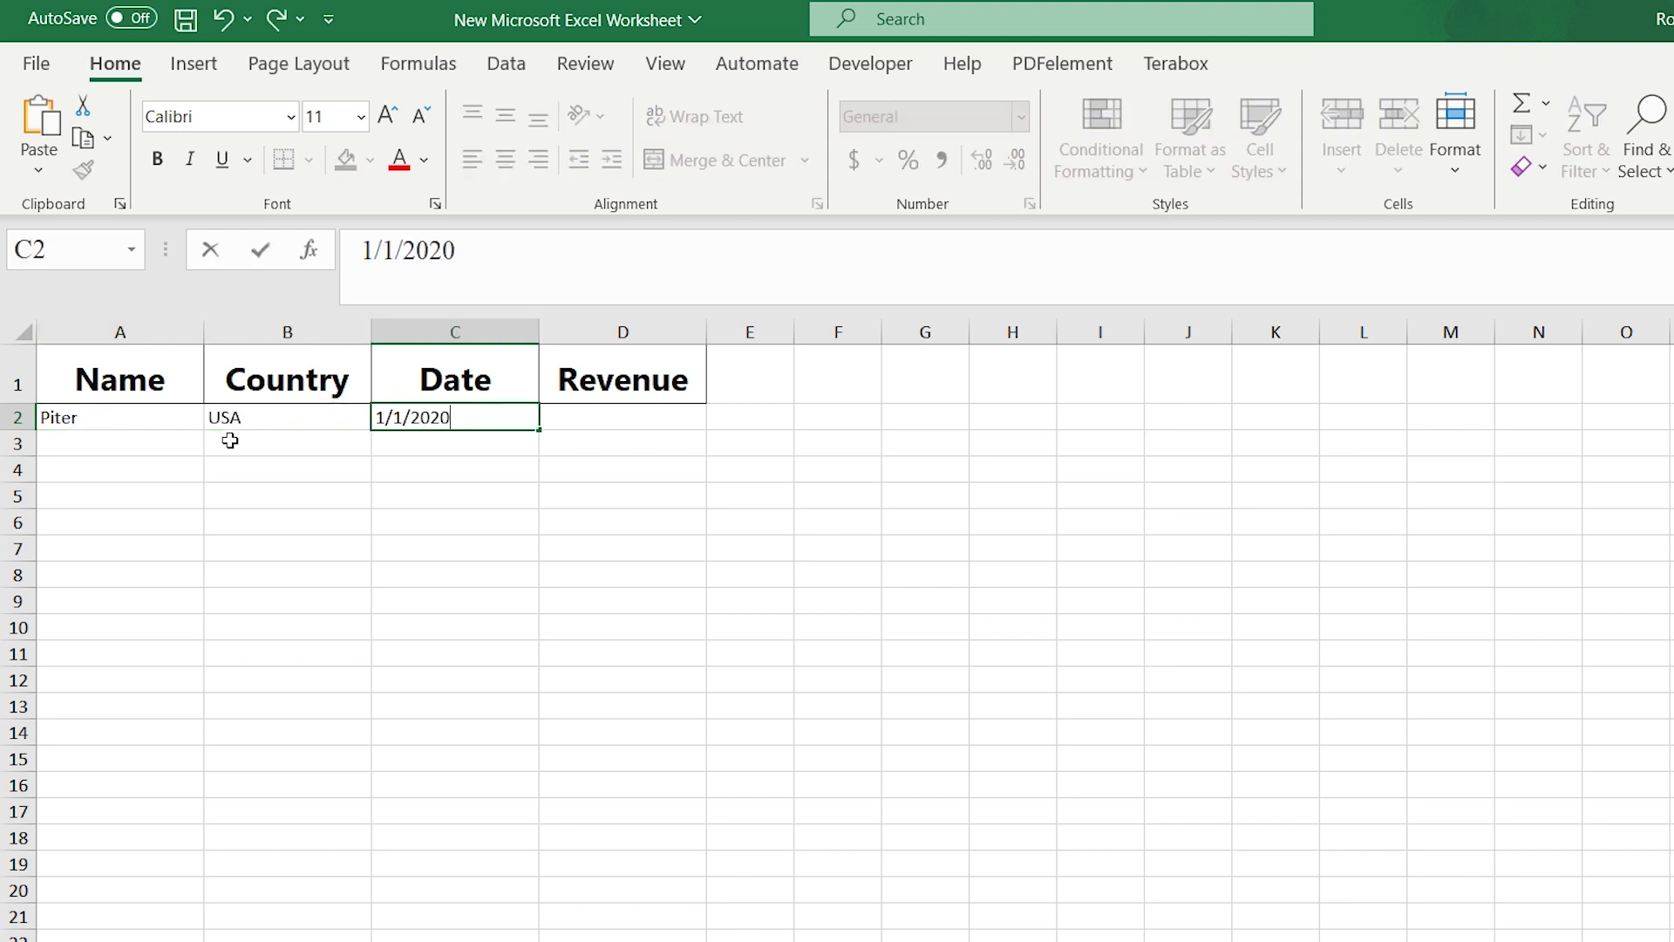
pyautogui.press('Tab')
pyautogui.write('100')
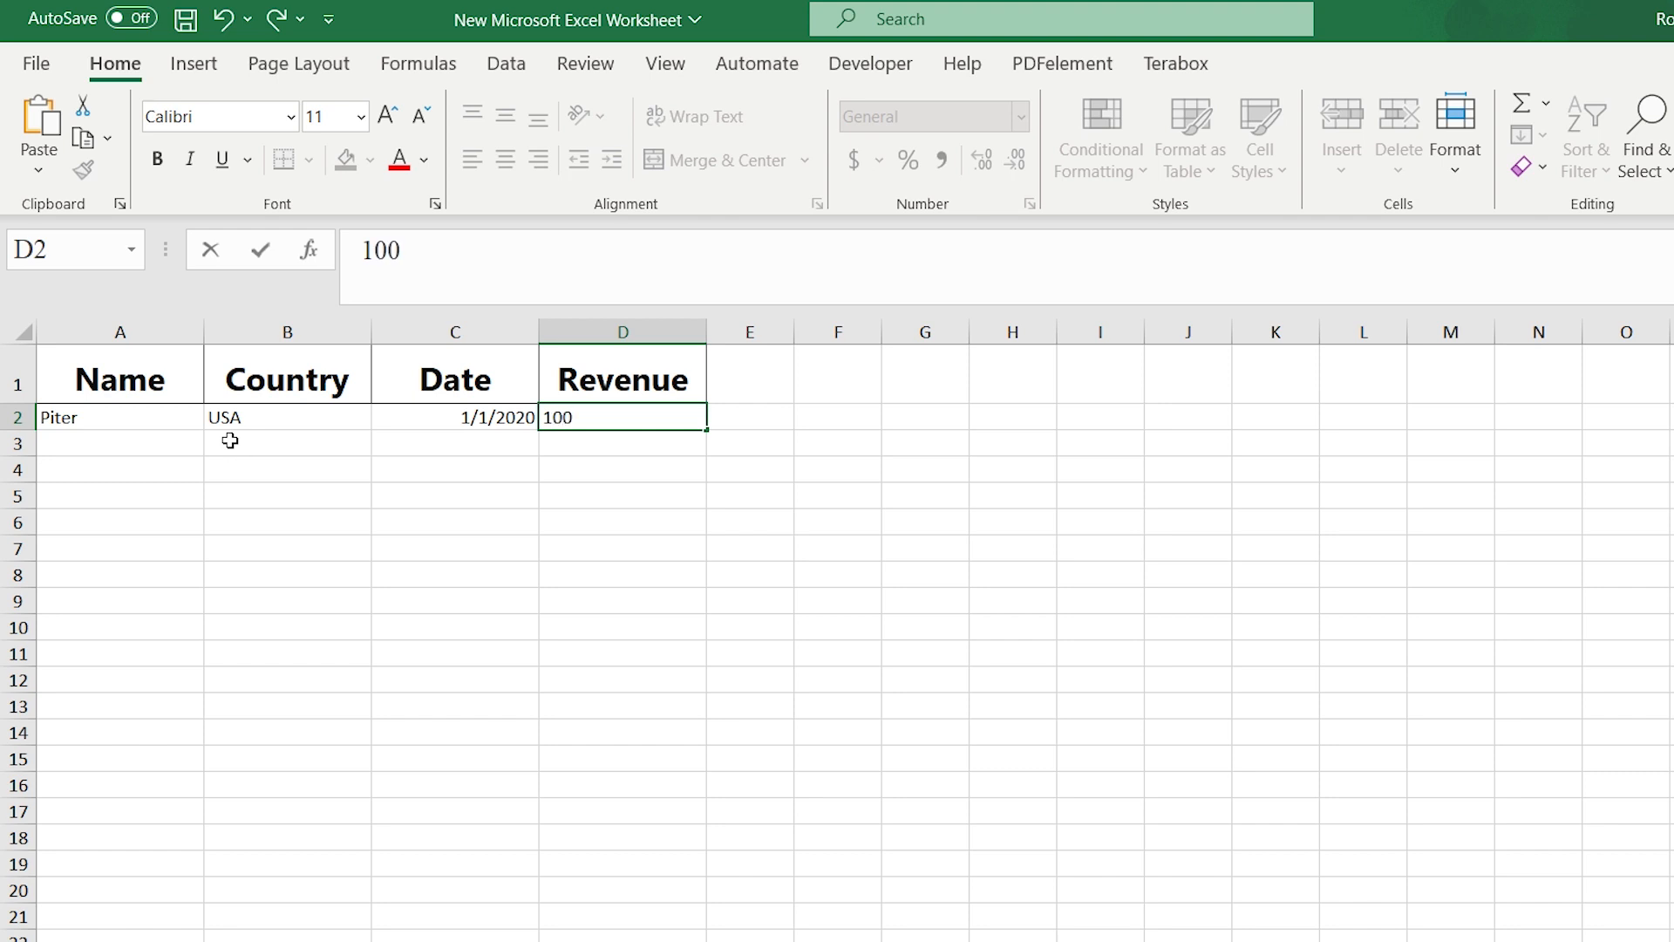
pyautogui.click(269, 462)
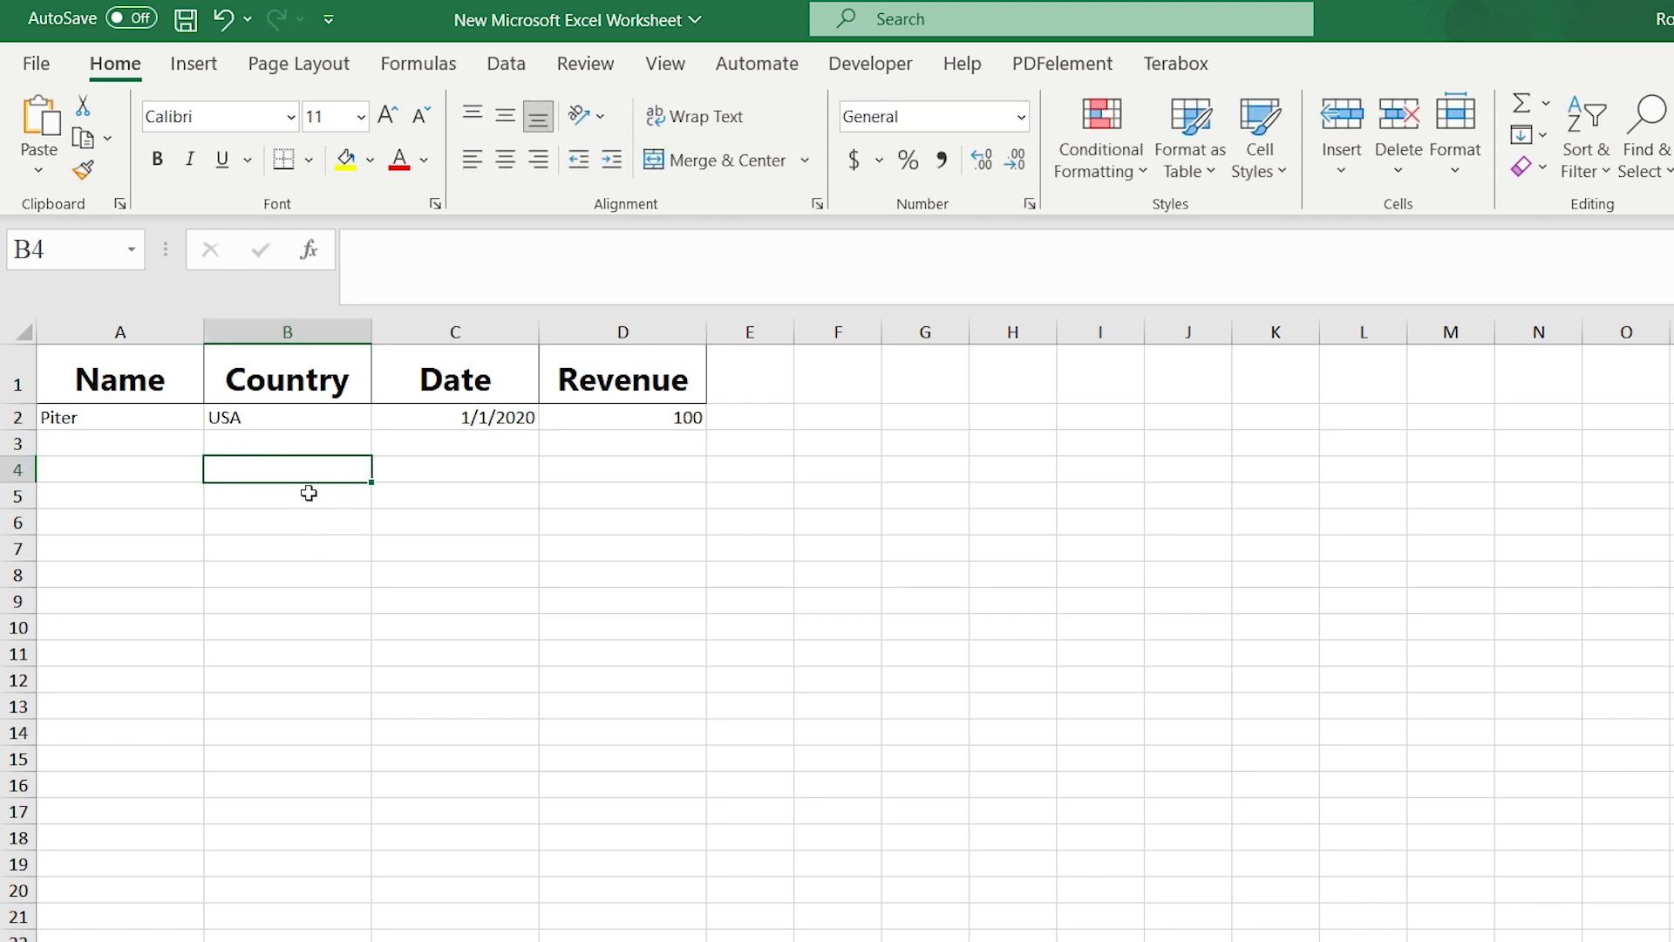
# Replace the country in cell B2 with France.
pyautogui.click(307, 419)
pyautogui.doubleClick(304, 416)
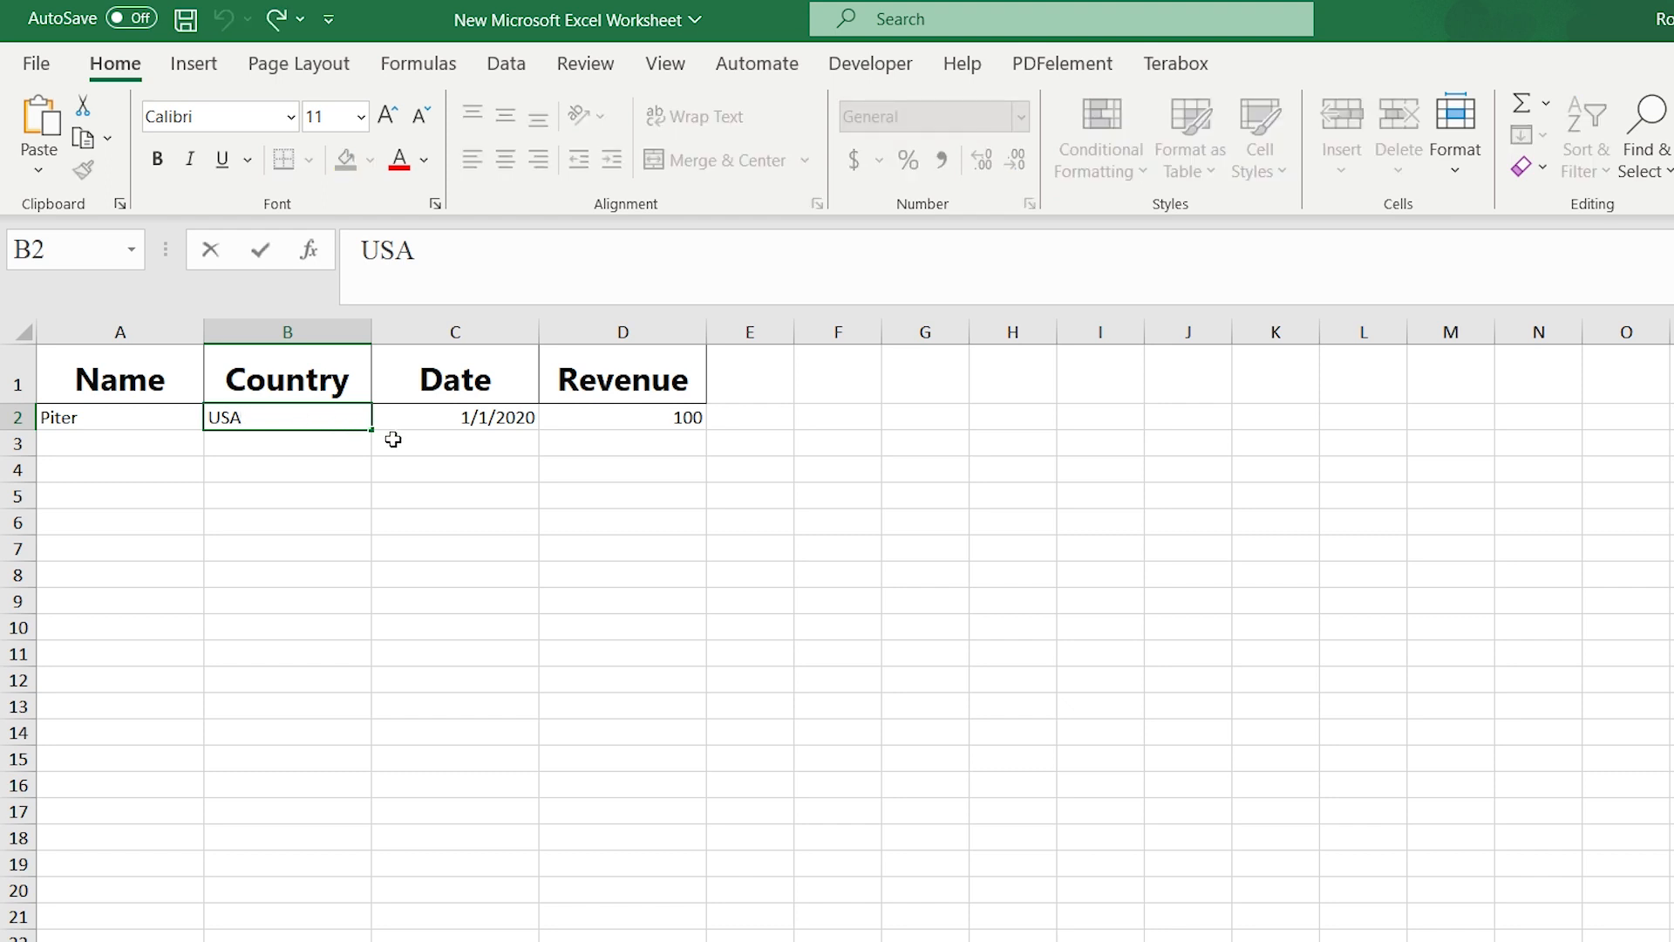
pyautogui.press('BackSpace')
pyautogui.press('BackSpace')
pyautogui.press('BackSpace')
pyautogui.write('France')
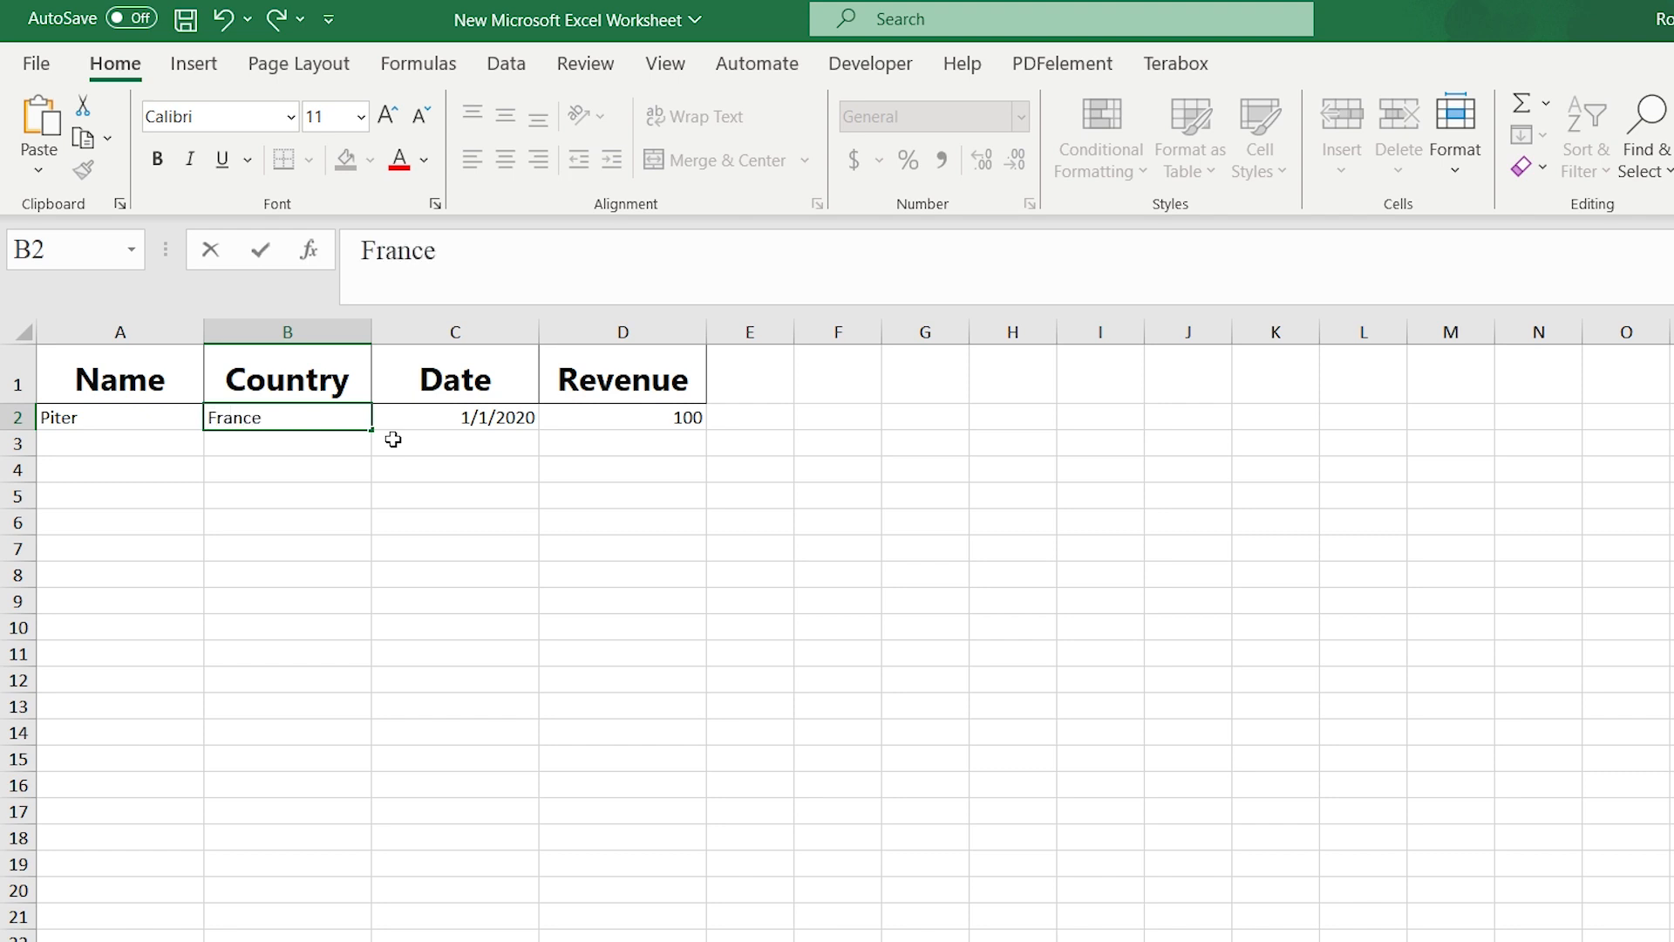
pyautogui.press('Return')
pyautogui.click(260, 523)
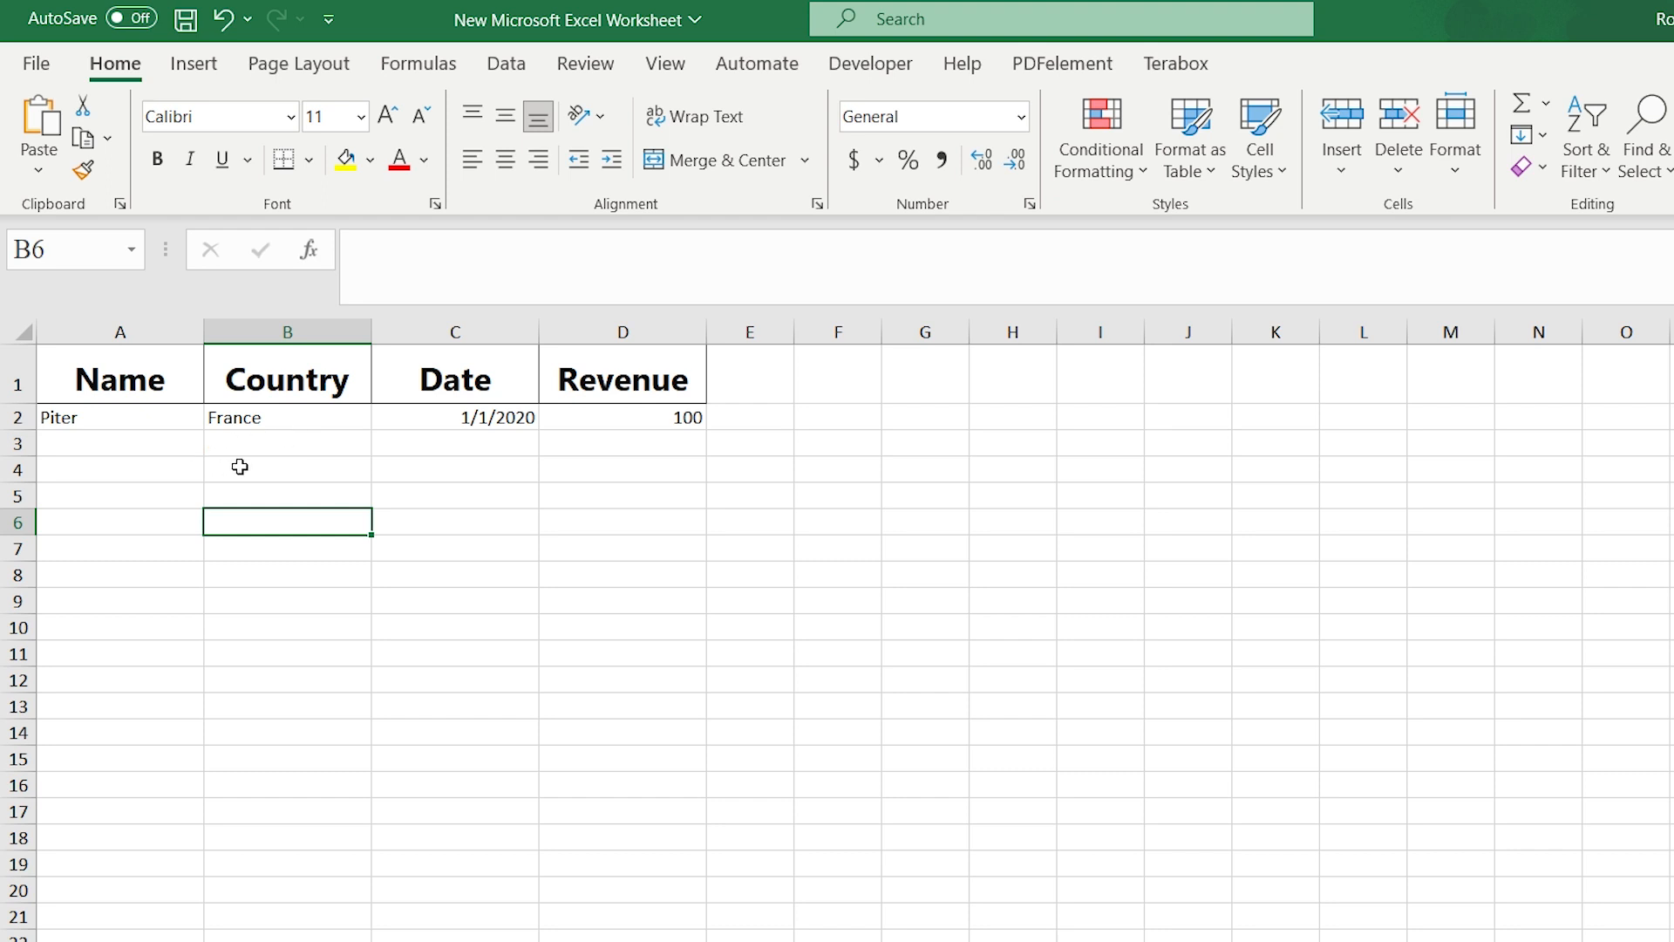
pyautogui.click(305, 427)
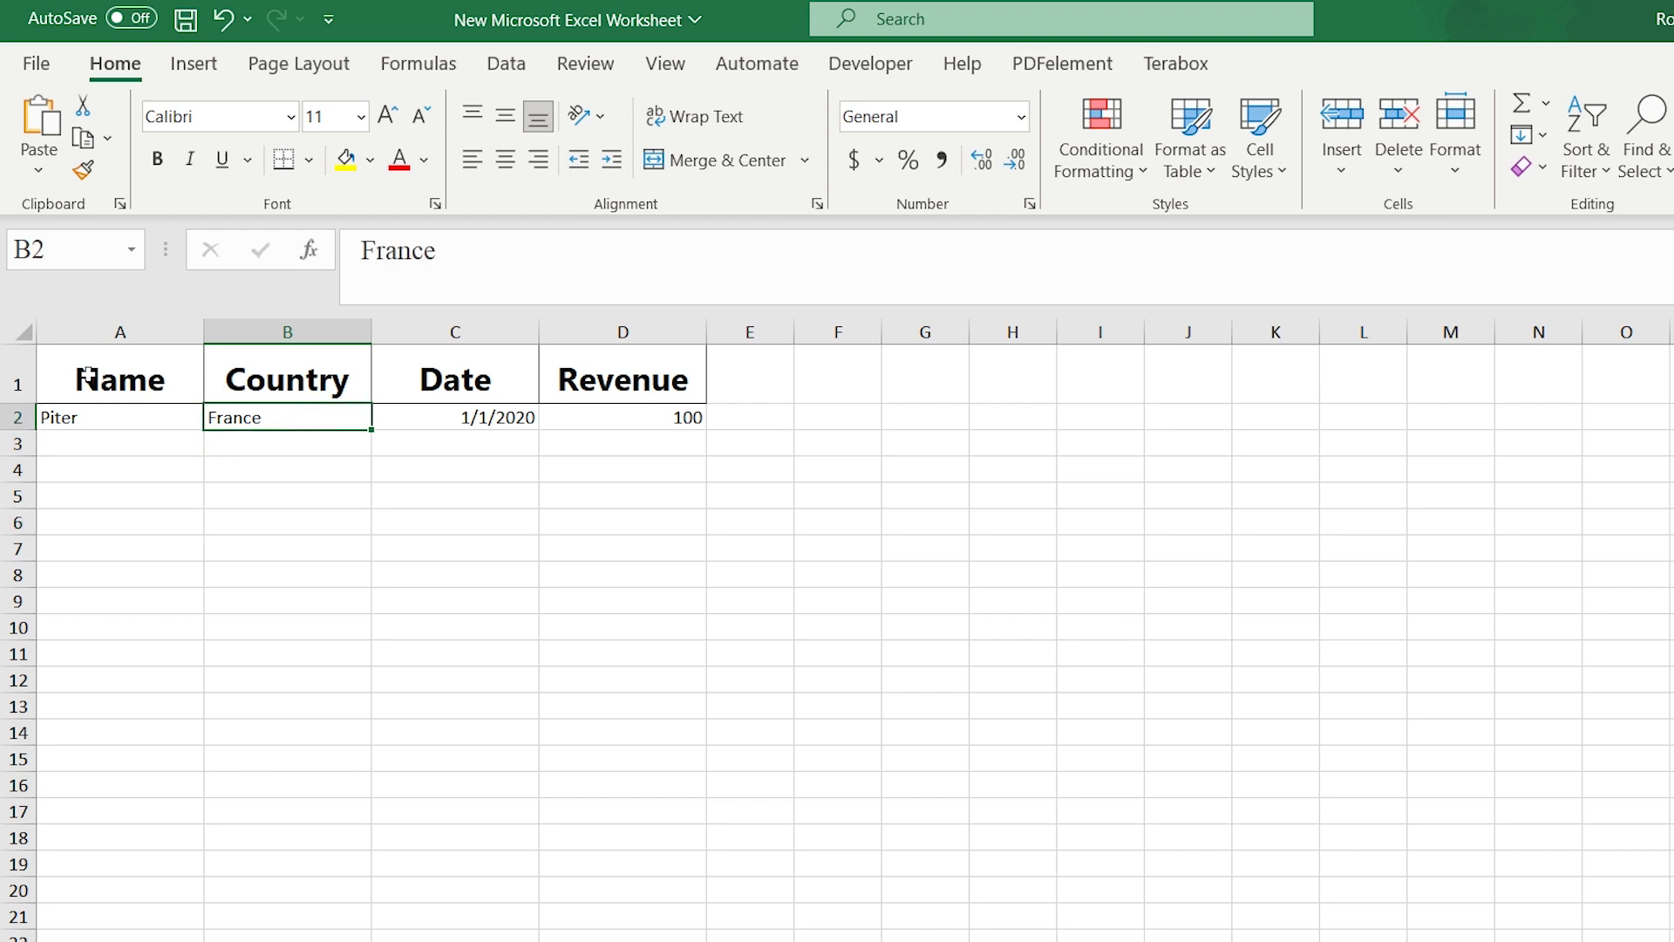
# Convert the range A1:D2 into a table with headers and apply the plain, unformatted Light table style.
pyautogui.moveTo(100, 377); pyautogui.dragTo(366, 411)
pyautogui.hotkey('ctrl', 't')
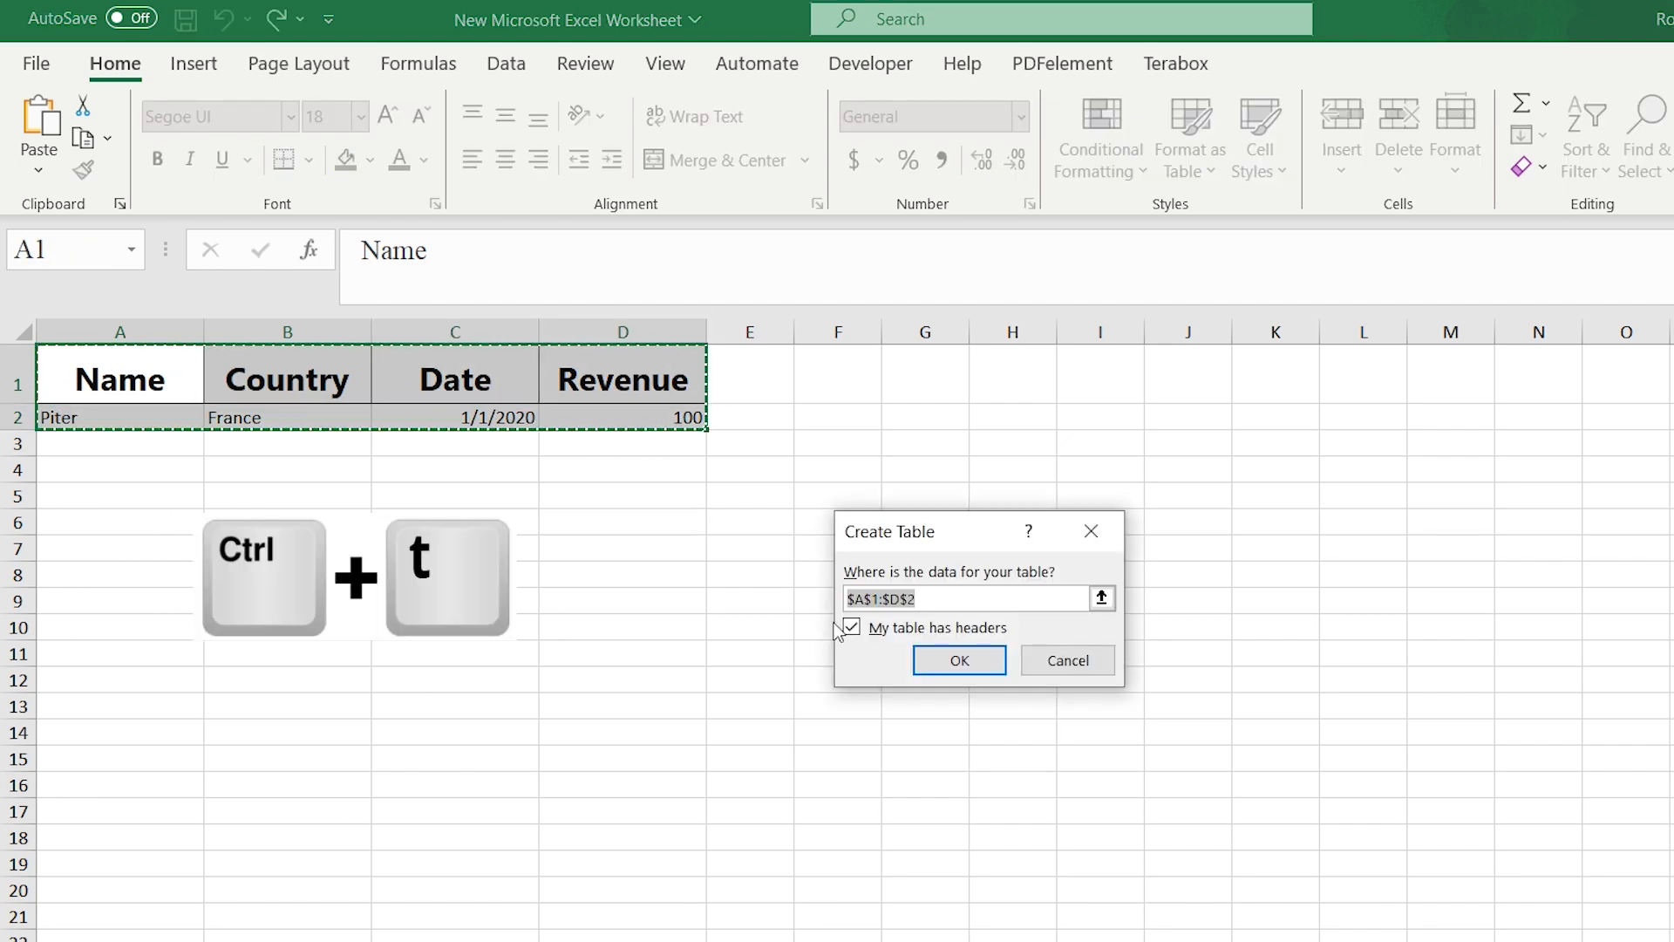
pyautogui.click(959, 660)
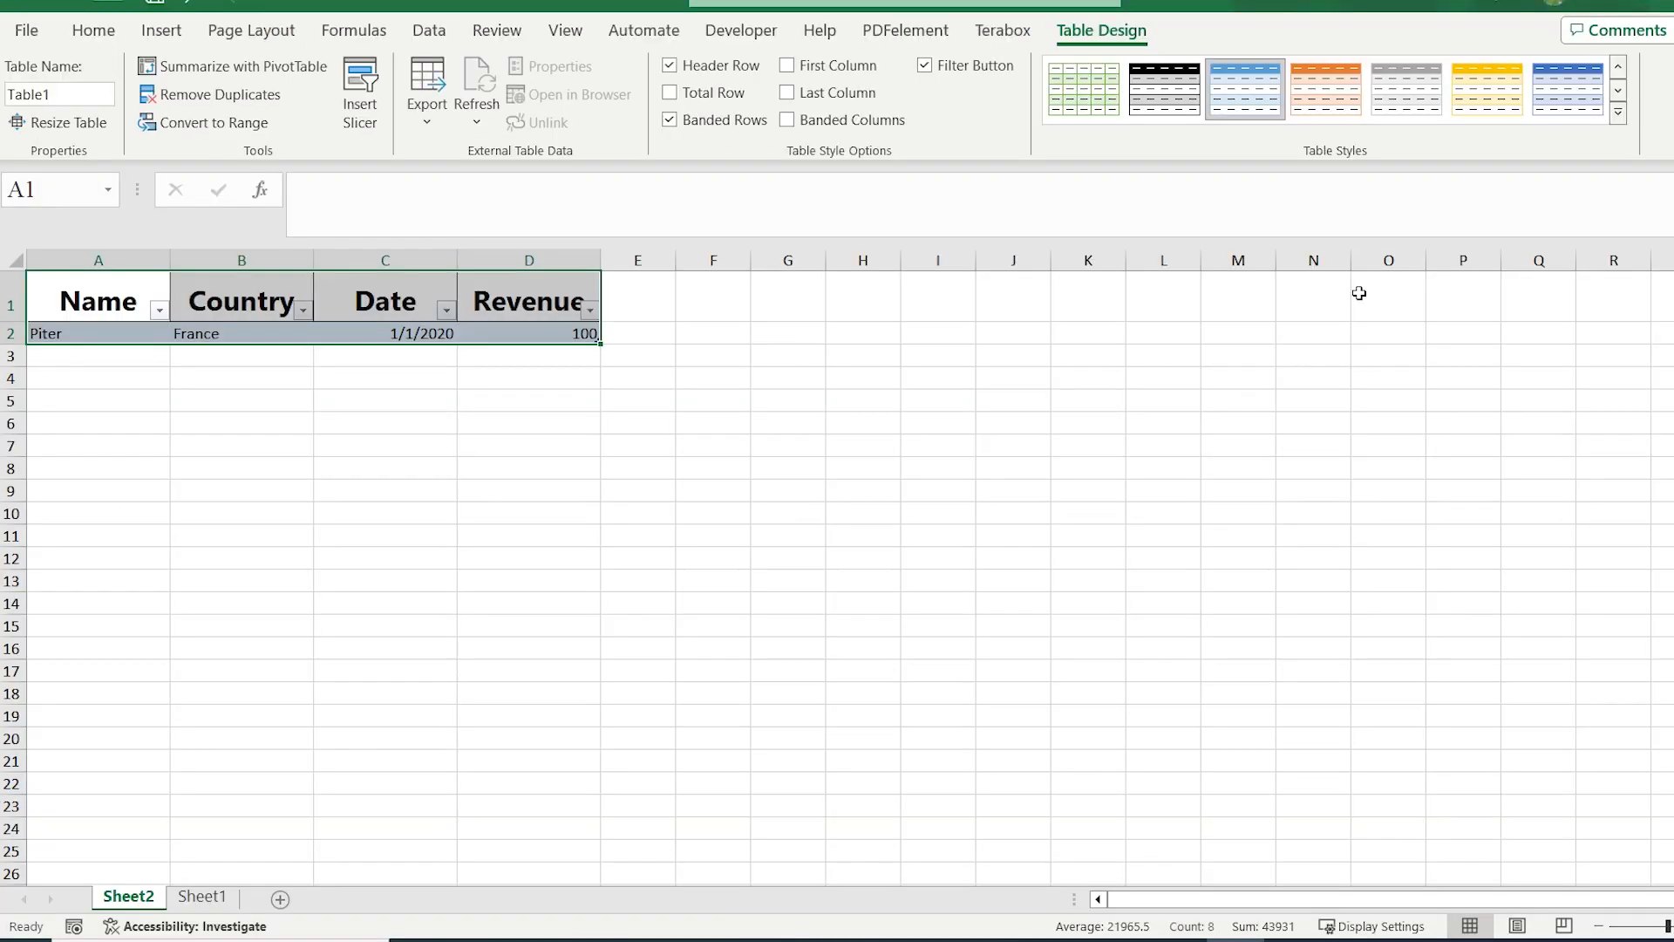
pyautogui.click(1618, 114)
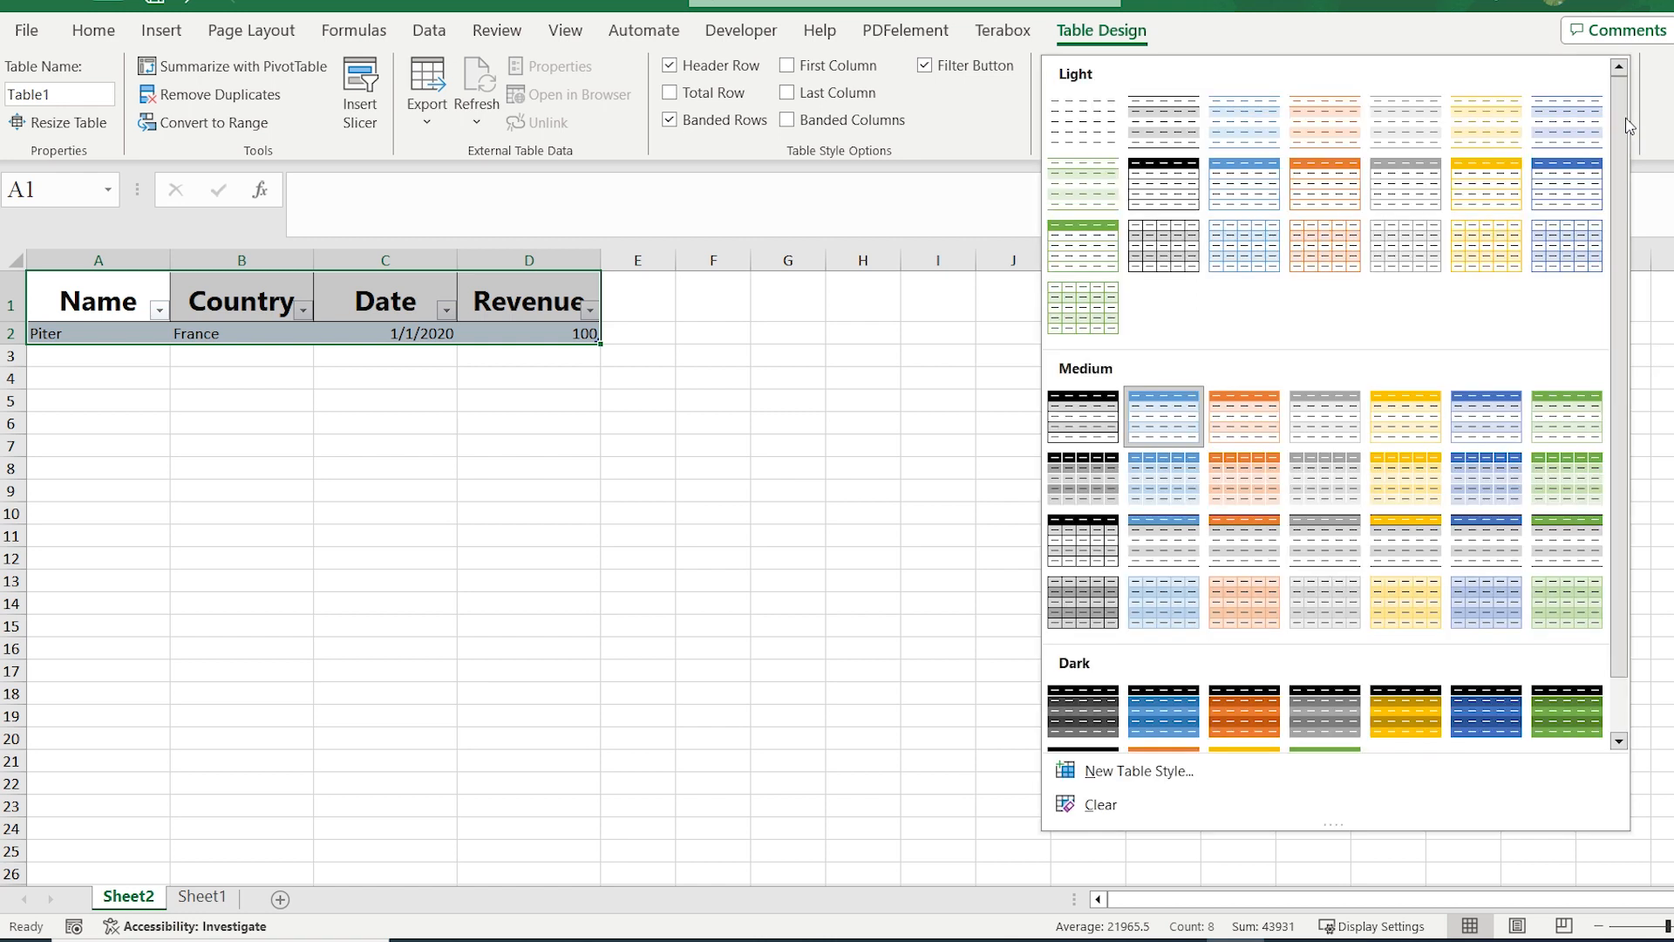
pyautogui.click(1073, 121)
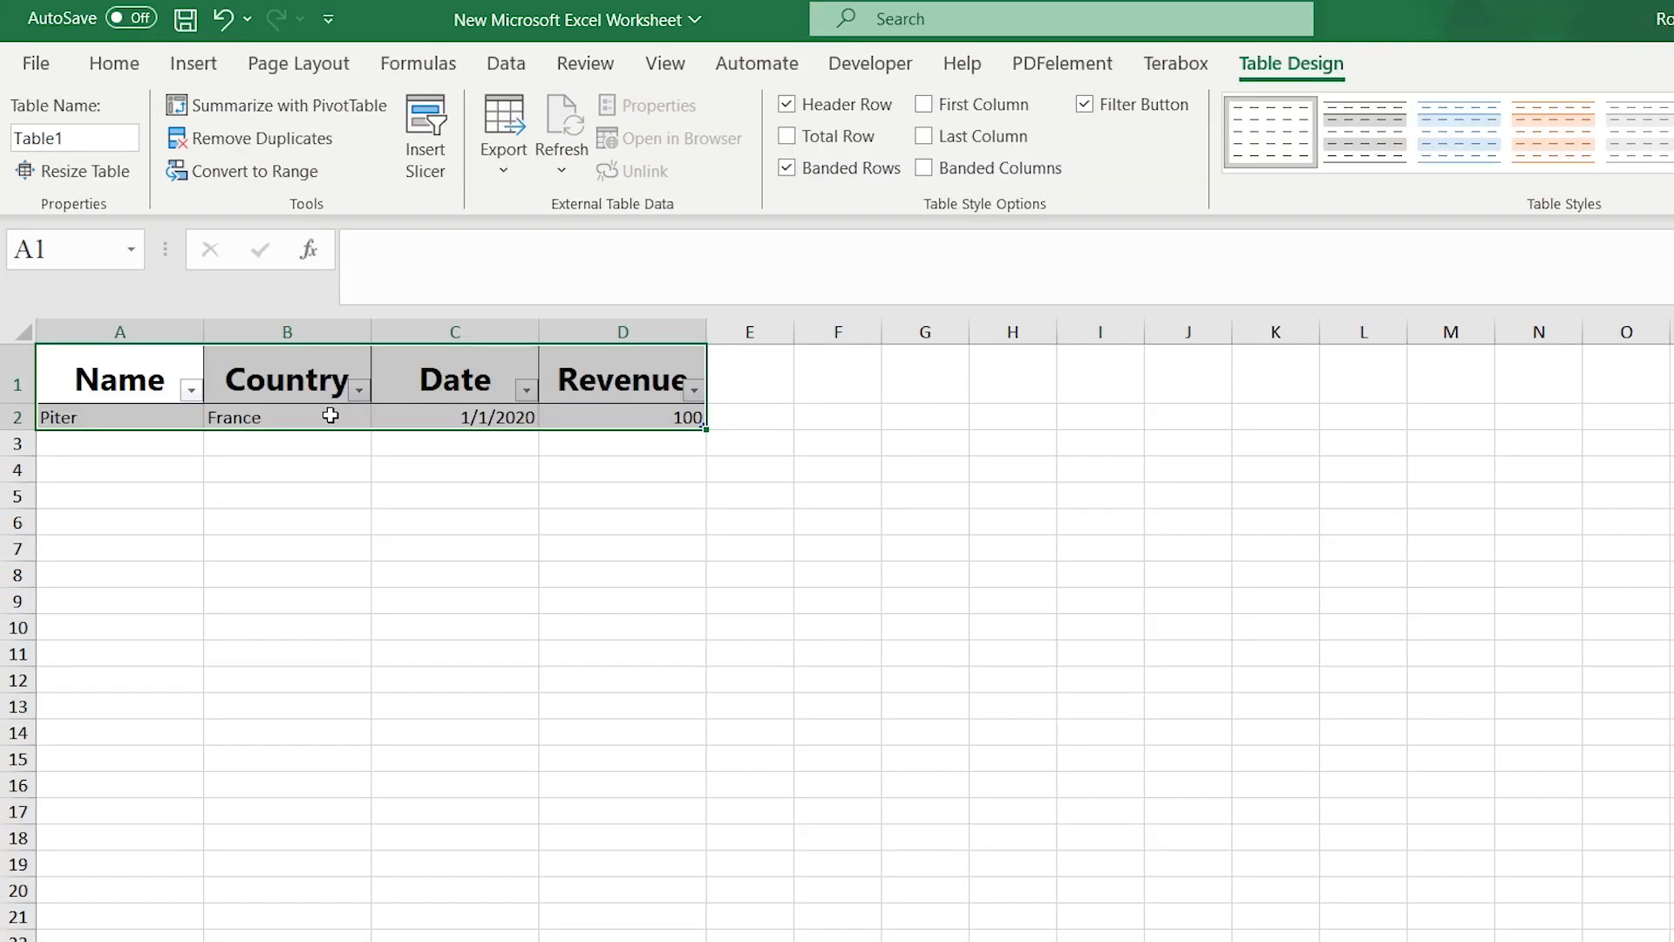
pyautogui.click(330, 416)
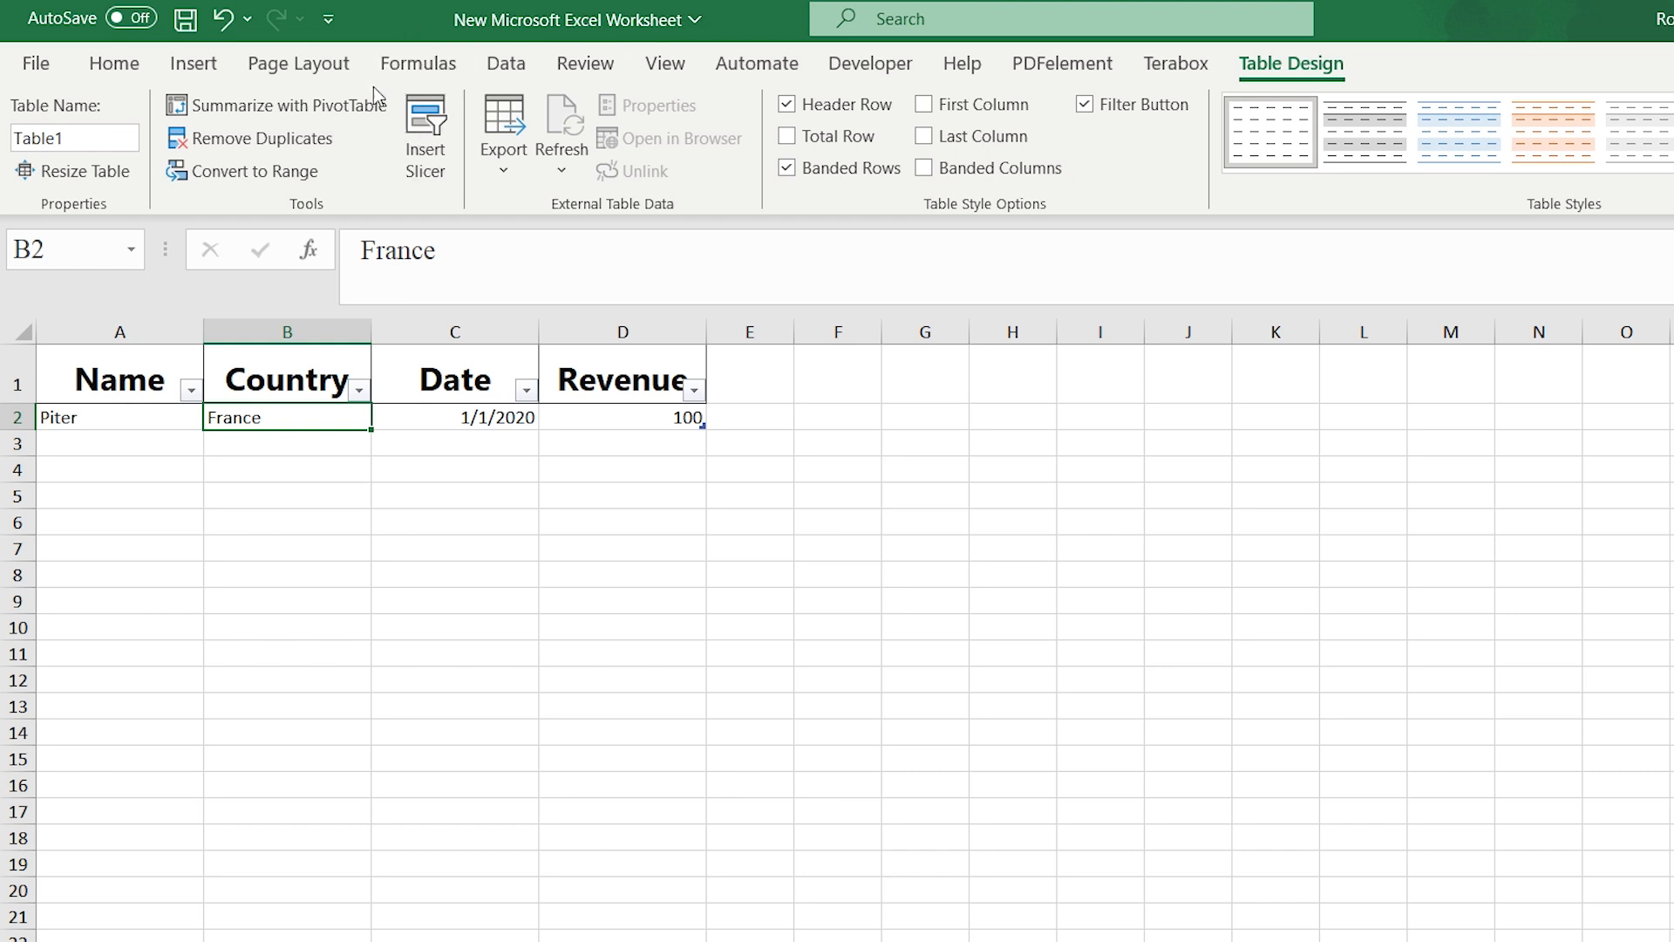
# Add the Form command from All Commands to the Quick Access Toolbar for all documents.
pyautogui.click(328, 21)
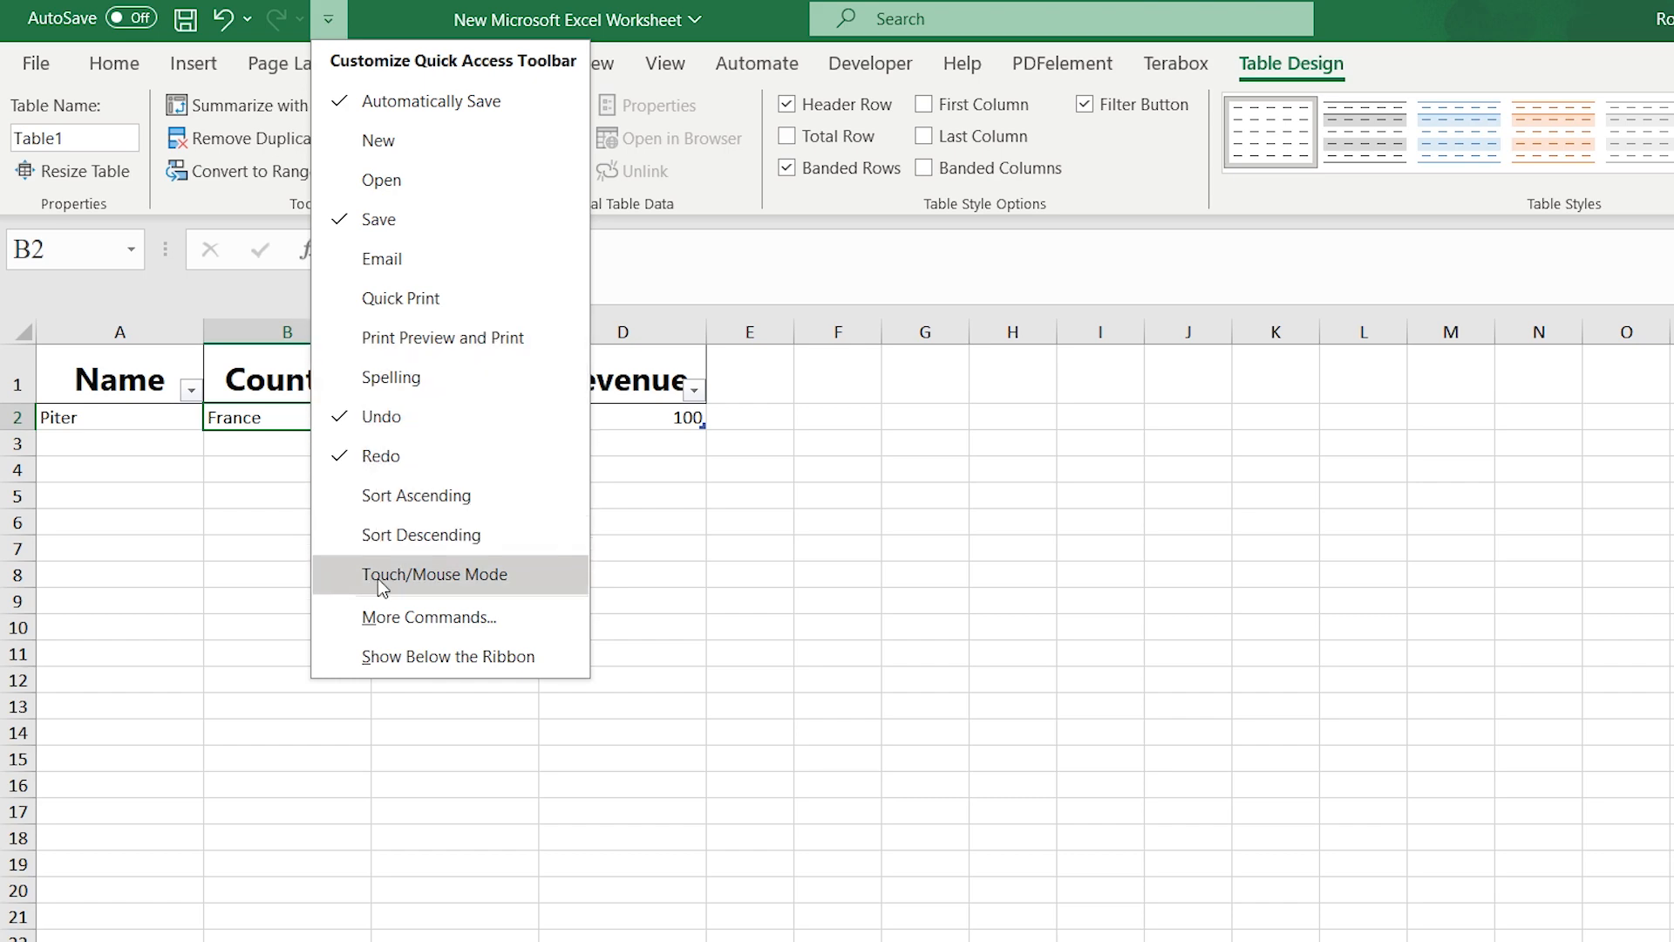
pyautogui.click(381, 617)
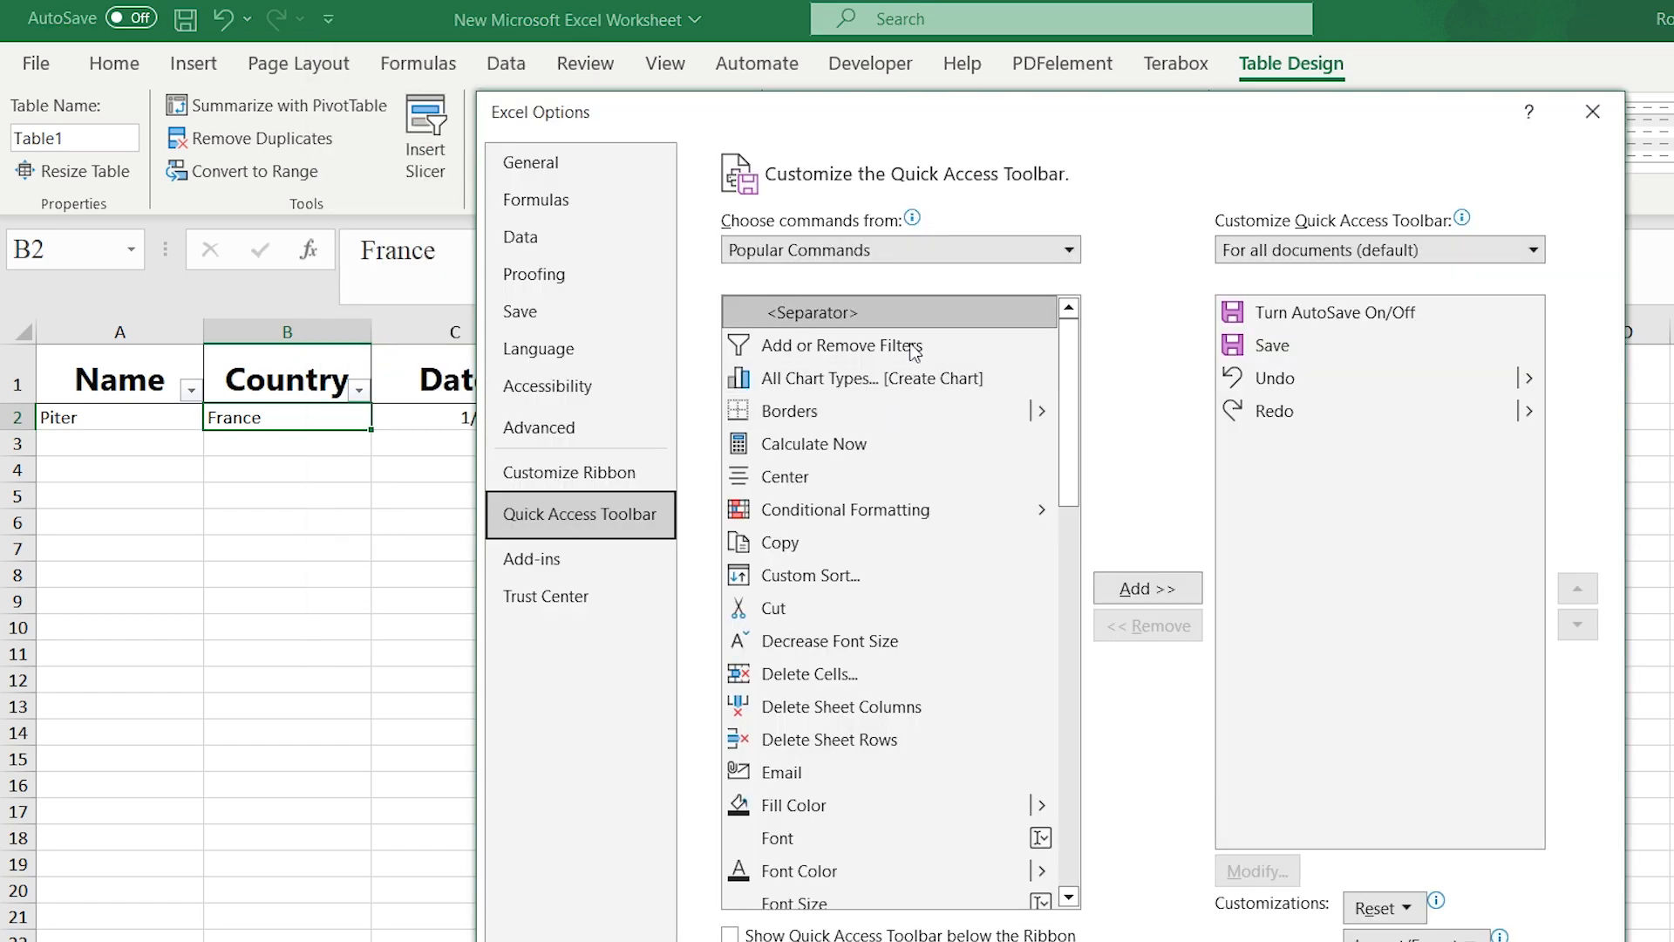
pyautogui.click(958, 258)
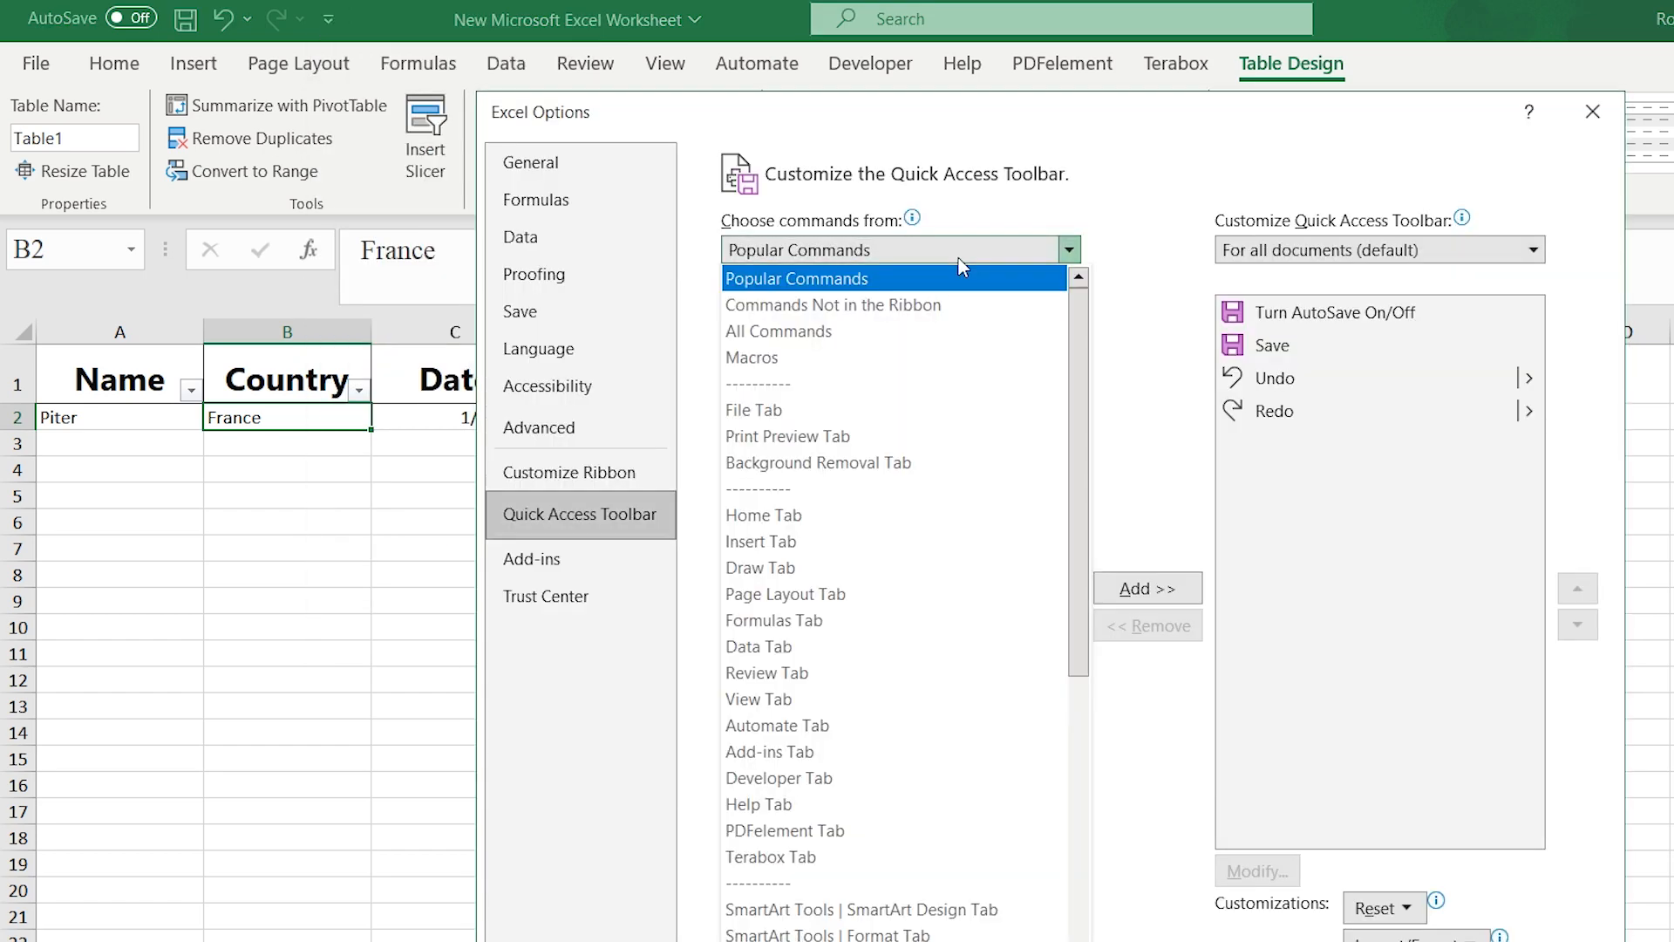
pyautogui.click(867, 324)
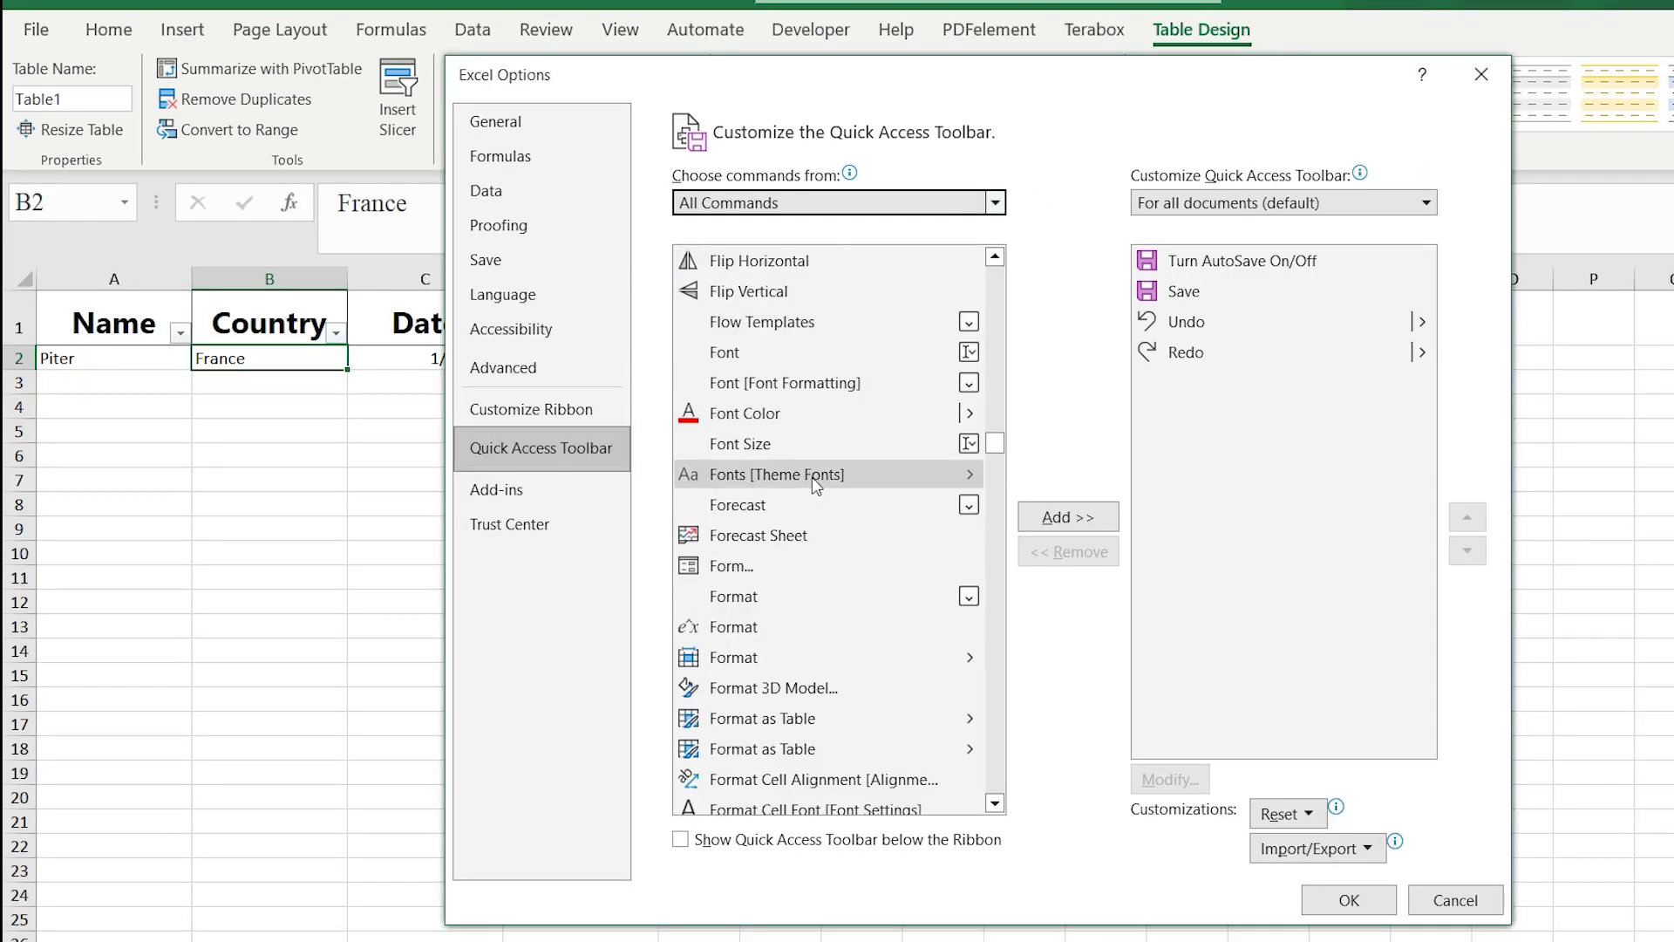
pyautogui.click(867, 642)
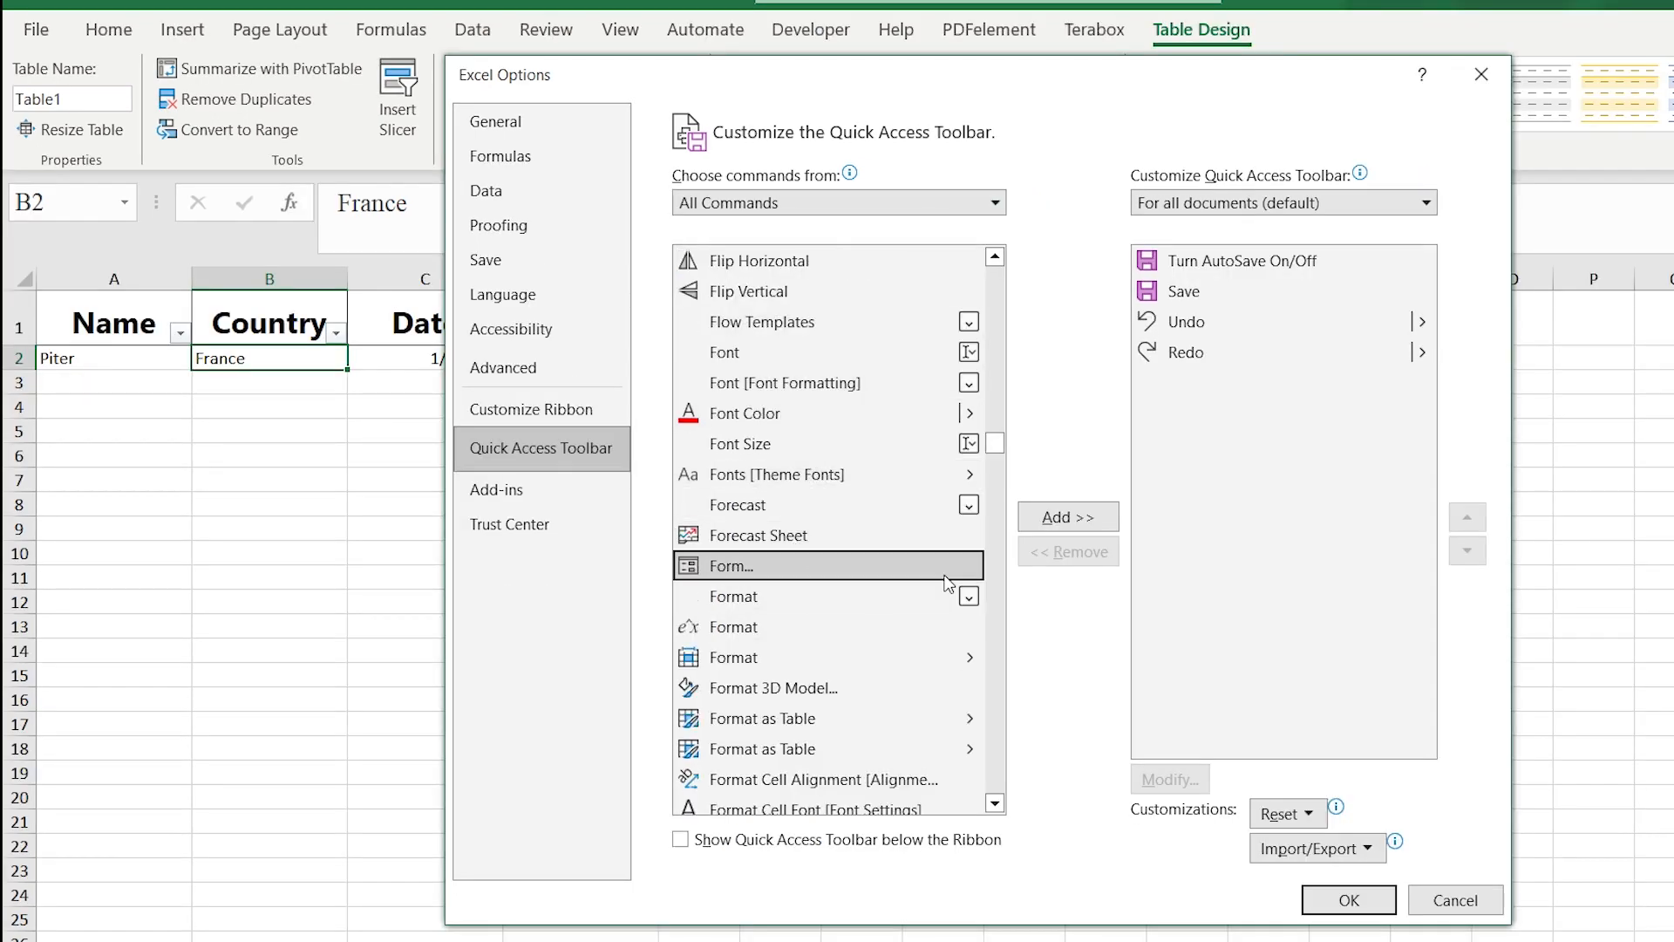
pyautogui.click(1076, 527)
pyautogui.click(1342, 901)
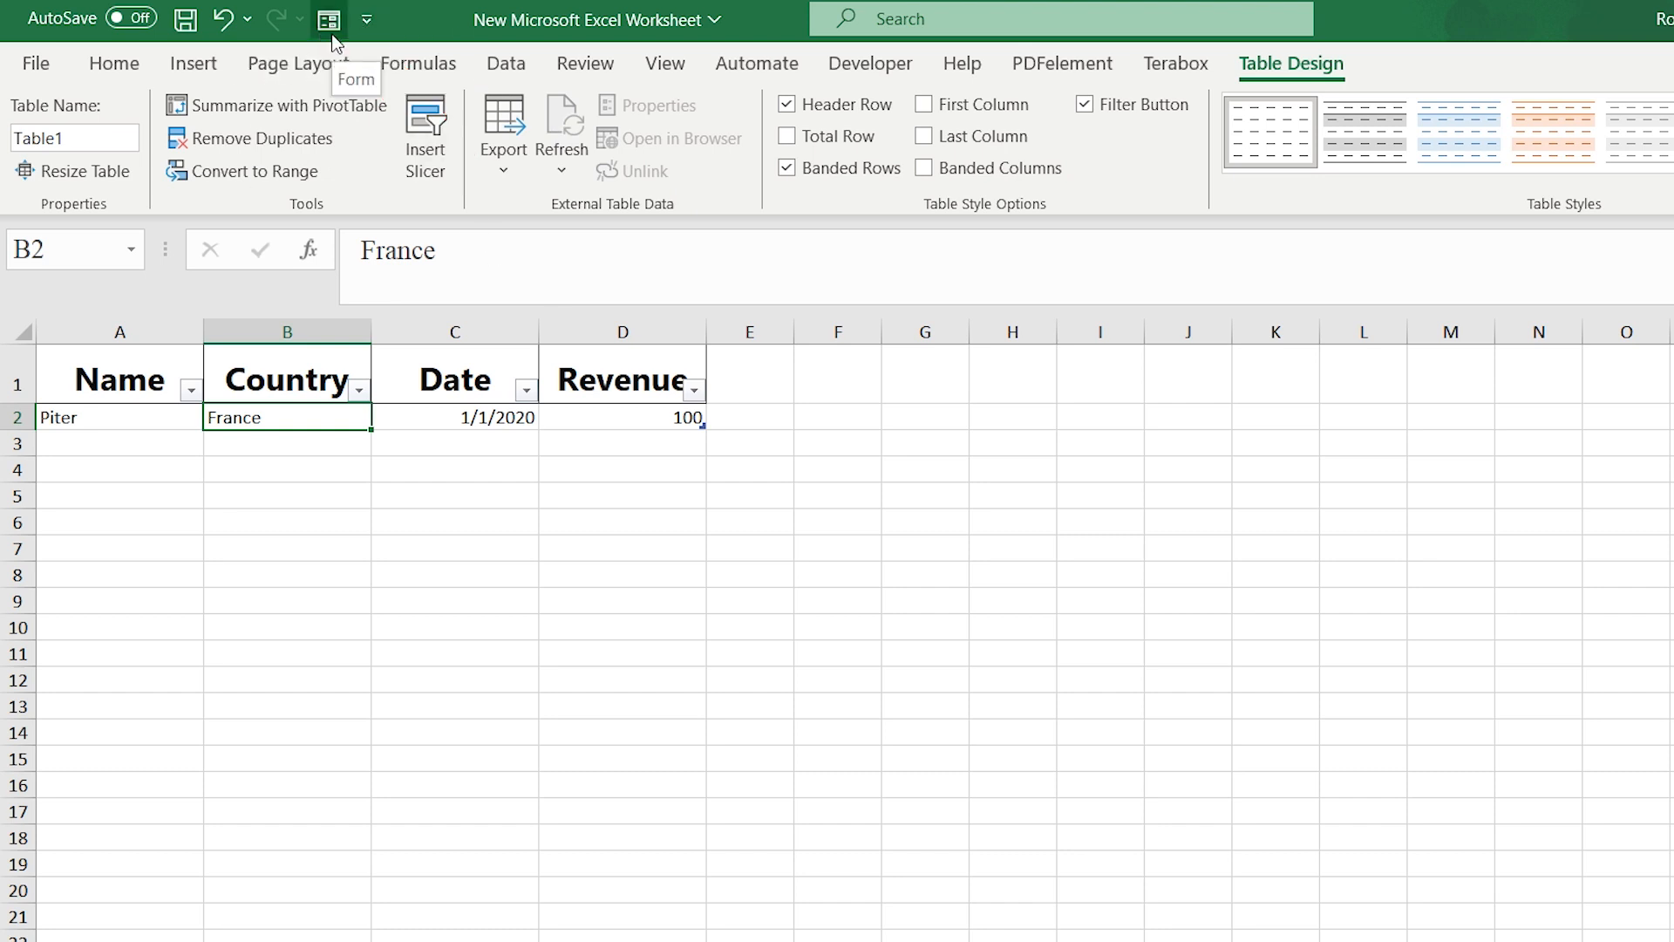
# Try to open the data entry form with empty cell F8, outside the table, selected.
pyautogui.click(819, 565)
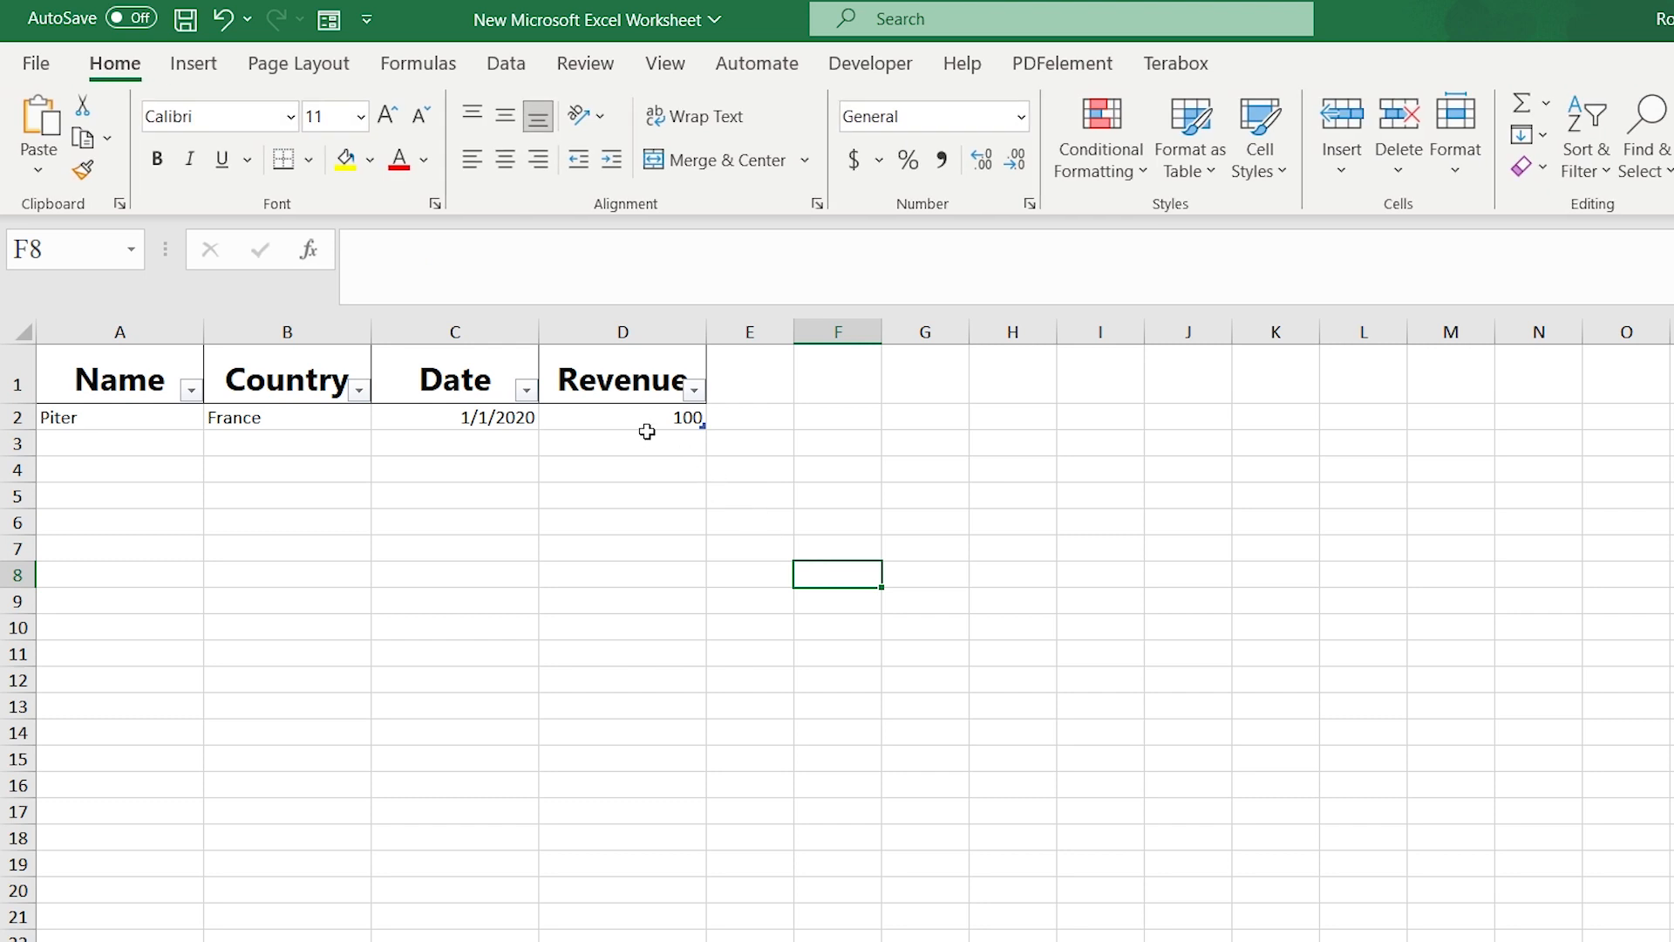
pyautogui.click(329, 19)
pyautogui.press('Return')
# Open the data entry form from cell B2 and add a record with the person's name, USA, 2/2/2024 and revenue 200.
pyautogui.click(357, 418)
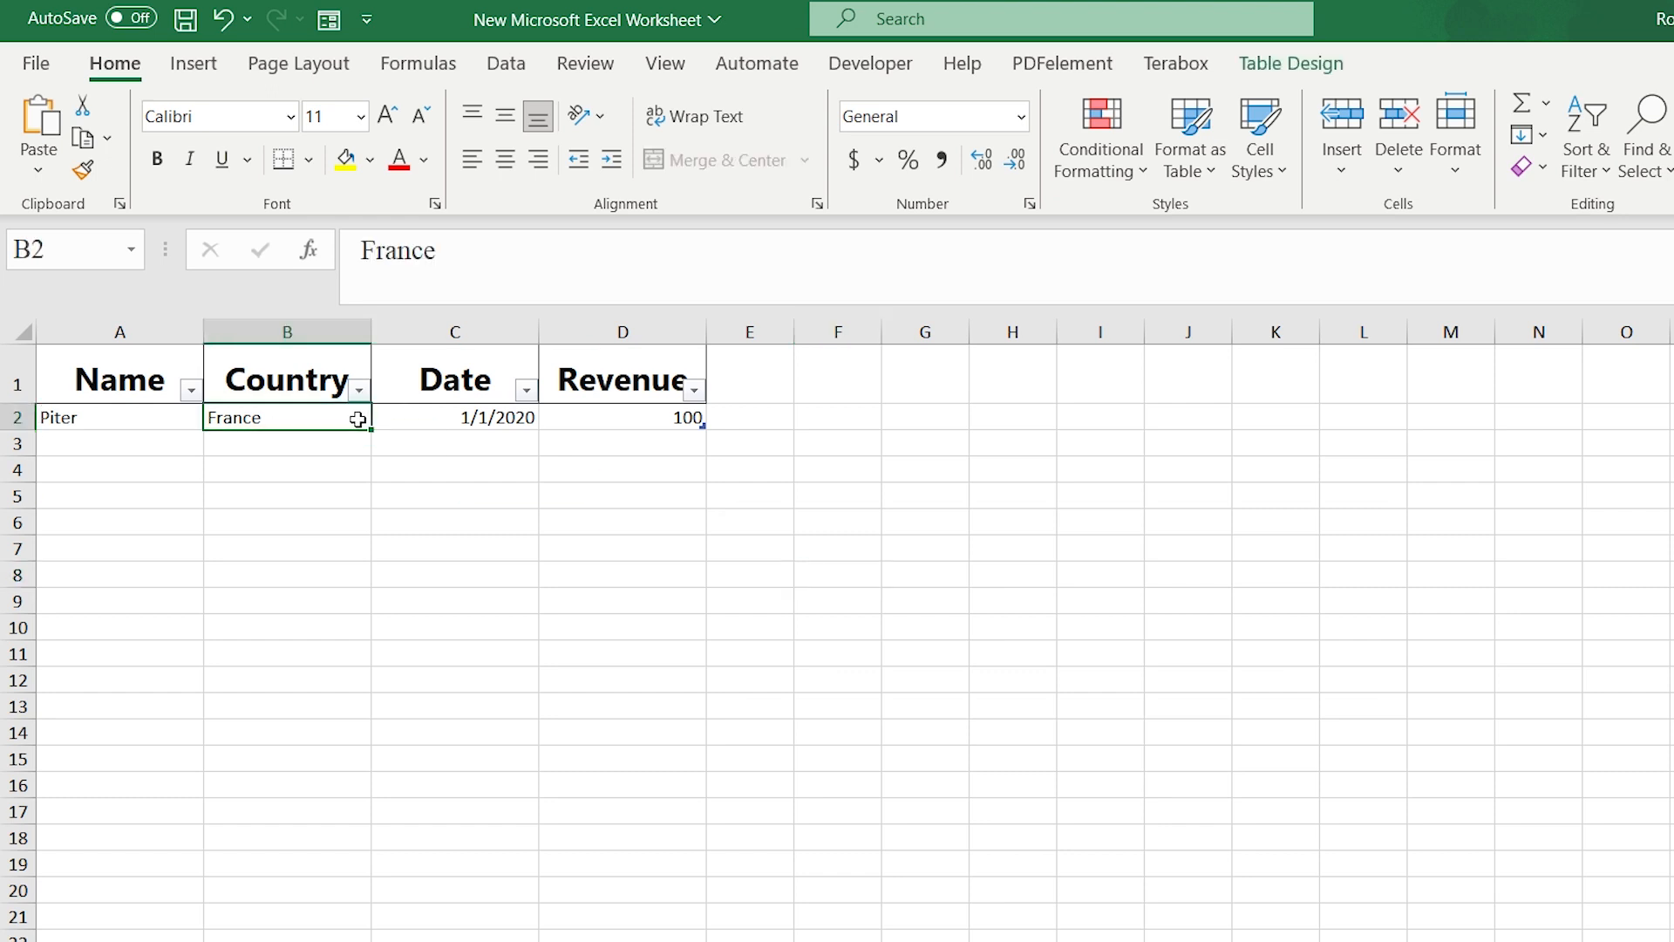
pyautogui.click(340, 19)
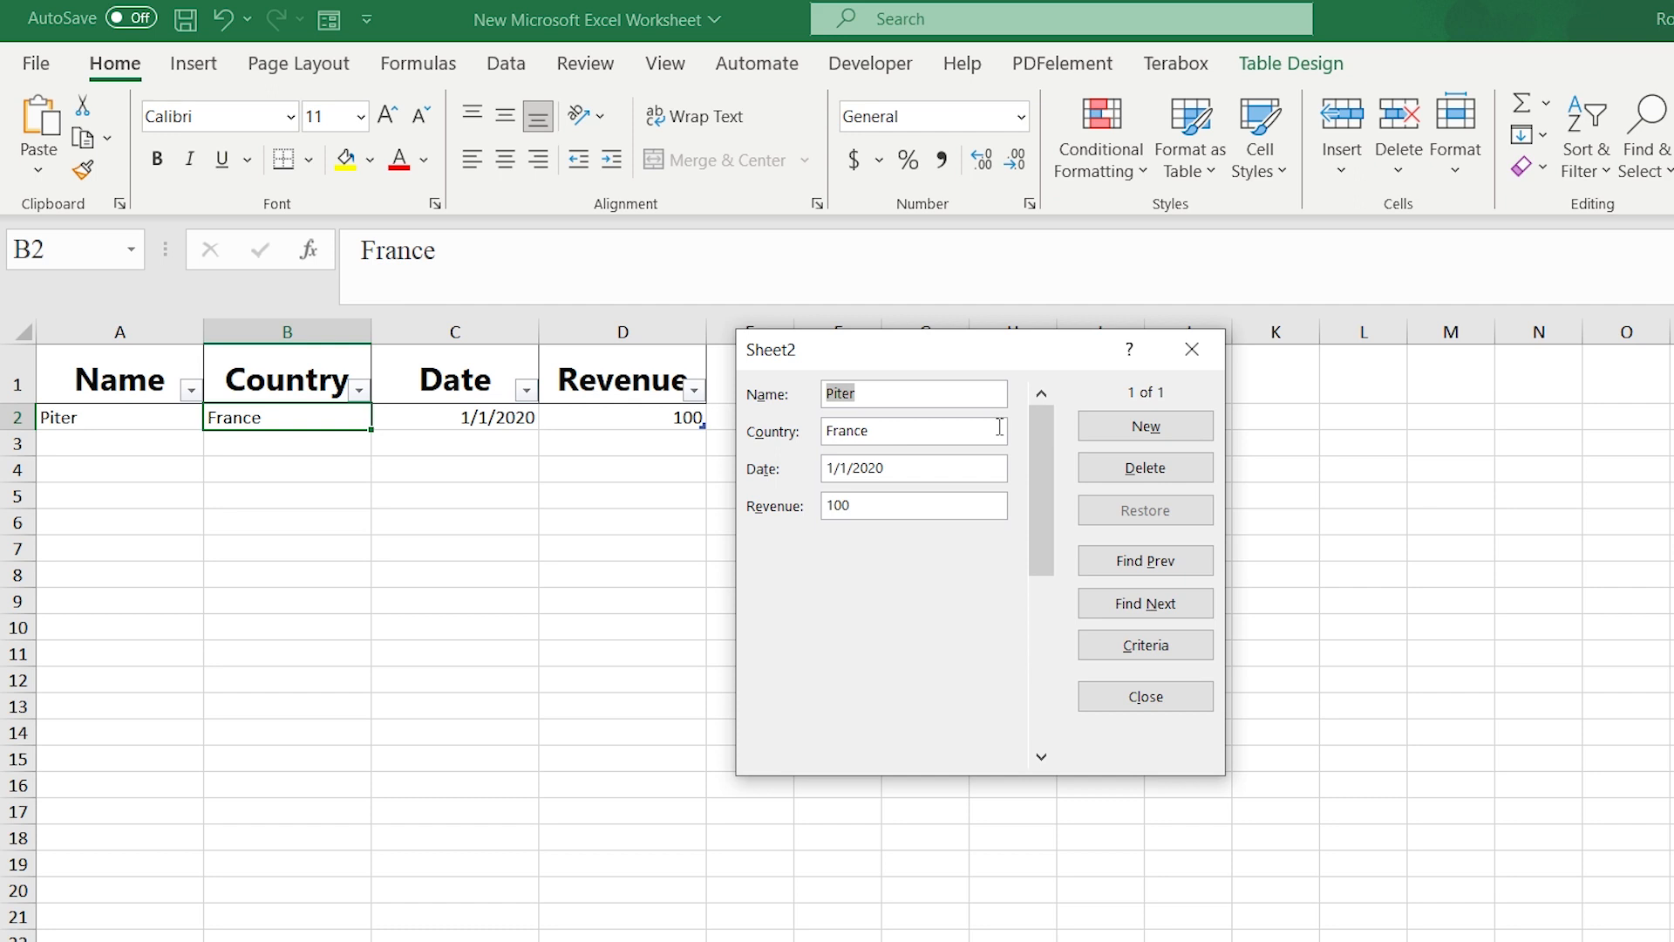
pyautogui.click(1136, 429)
pyautogui.write('John')
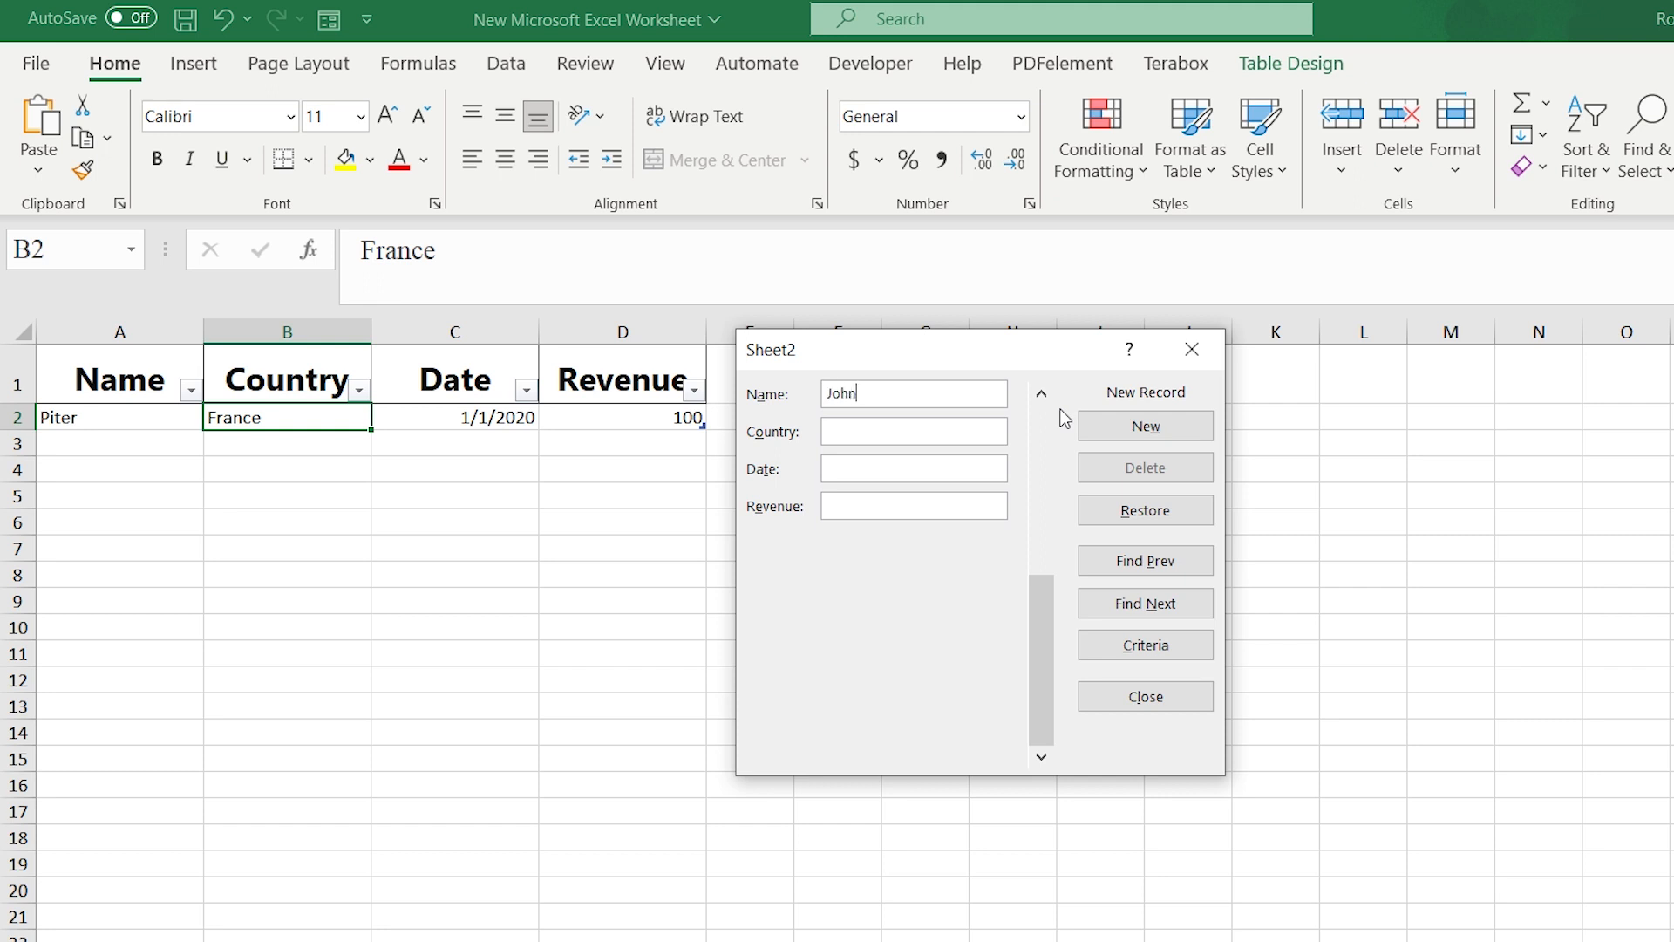
pyautogui.press('Tab')
pyautogui.write('USA')
pyautogui.press('Tab')
pyautogui.write('2/2/2024')
pyautogui.press('Tab')
pyautogui.write('200')
pyautogui.click(1144, 427)
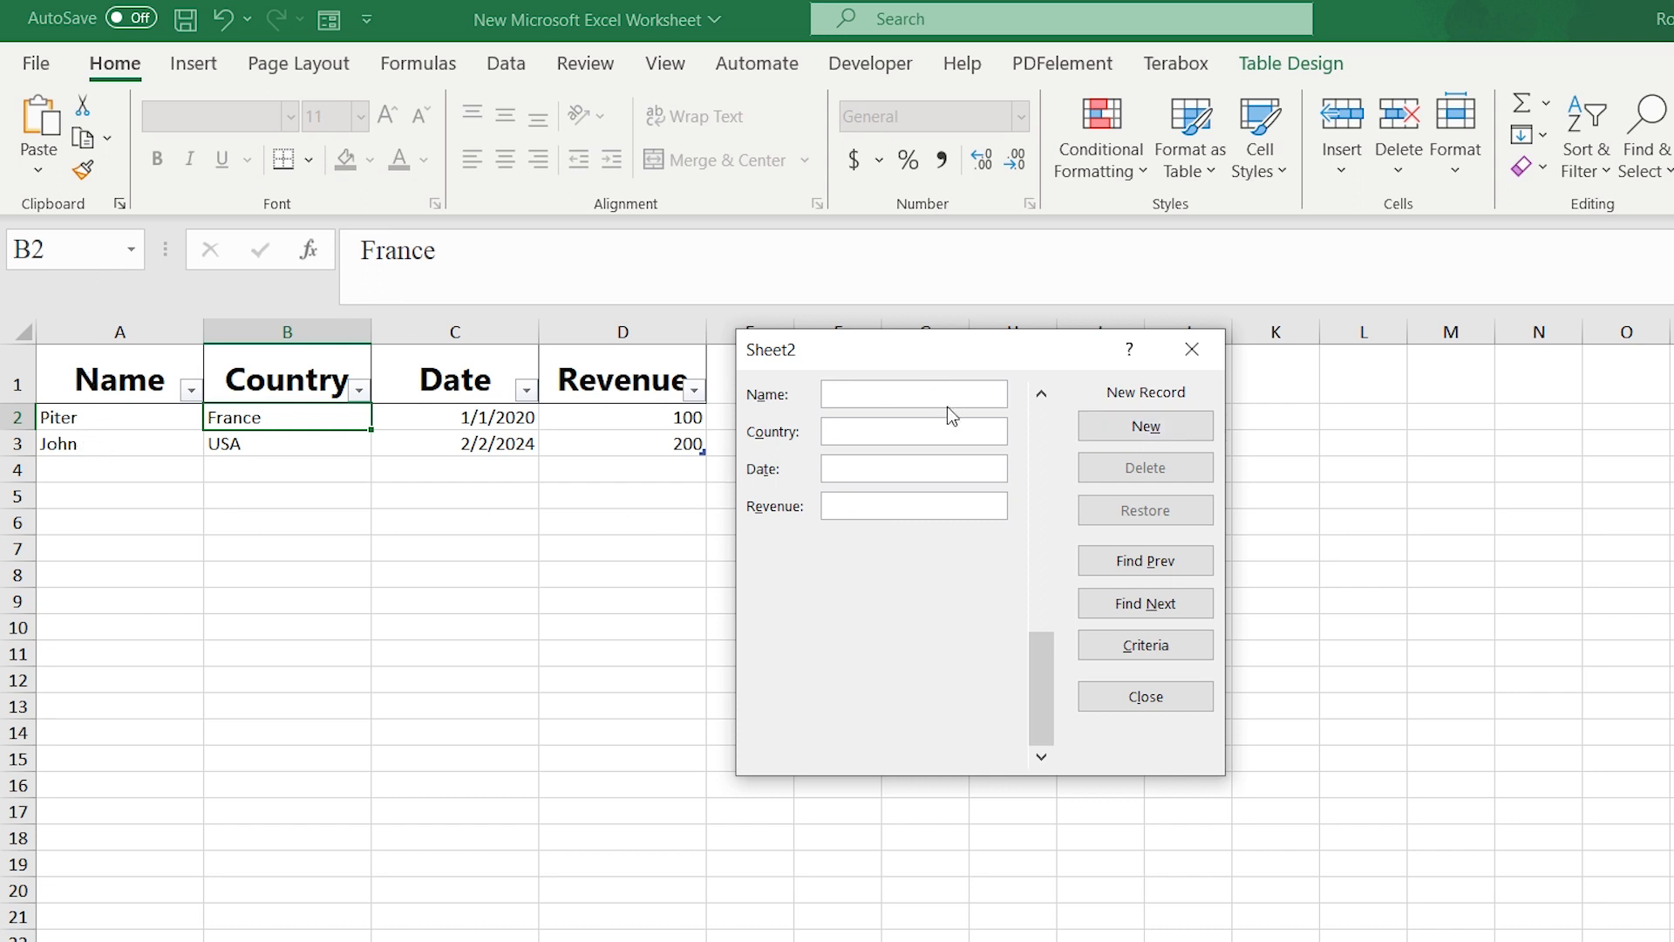
# Add another record through the form with the person's name, country Italy, date 4/4/2021 and revenue 400.
pyautogui.write('Simon')
pyautogui.press('Tab')
pyautogui.write('Italy')
pyautogui.press('Tab')
pyautogui.write('04/')
pyautogui.press('BackSpace')
pyautogui.press('BackSpace')
pyautogui.press('BackSpace')
pyautogui.write('4/4/2021')
pyautogui.press('Tab')
pyautogui.write('400')
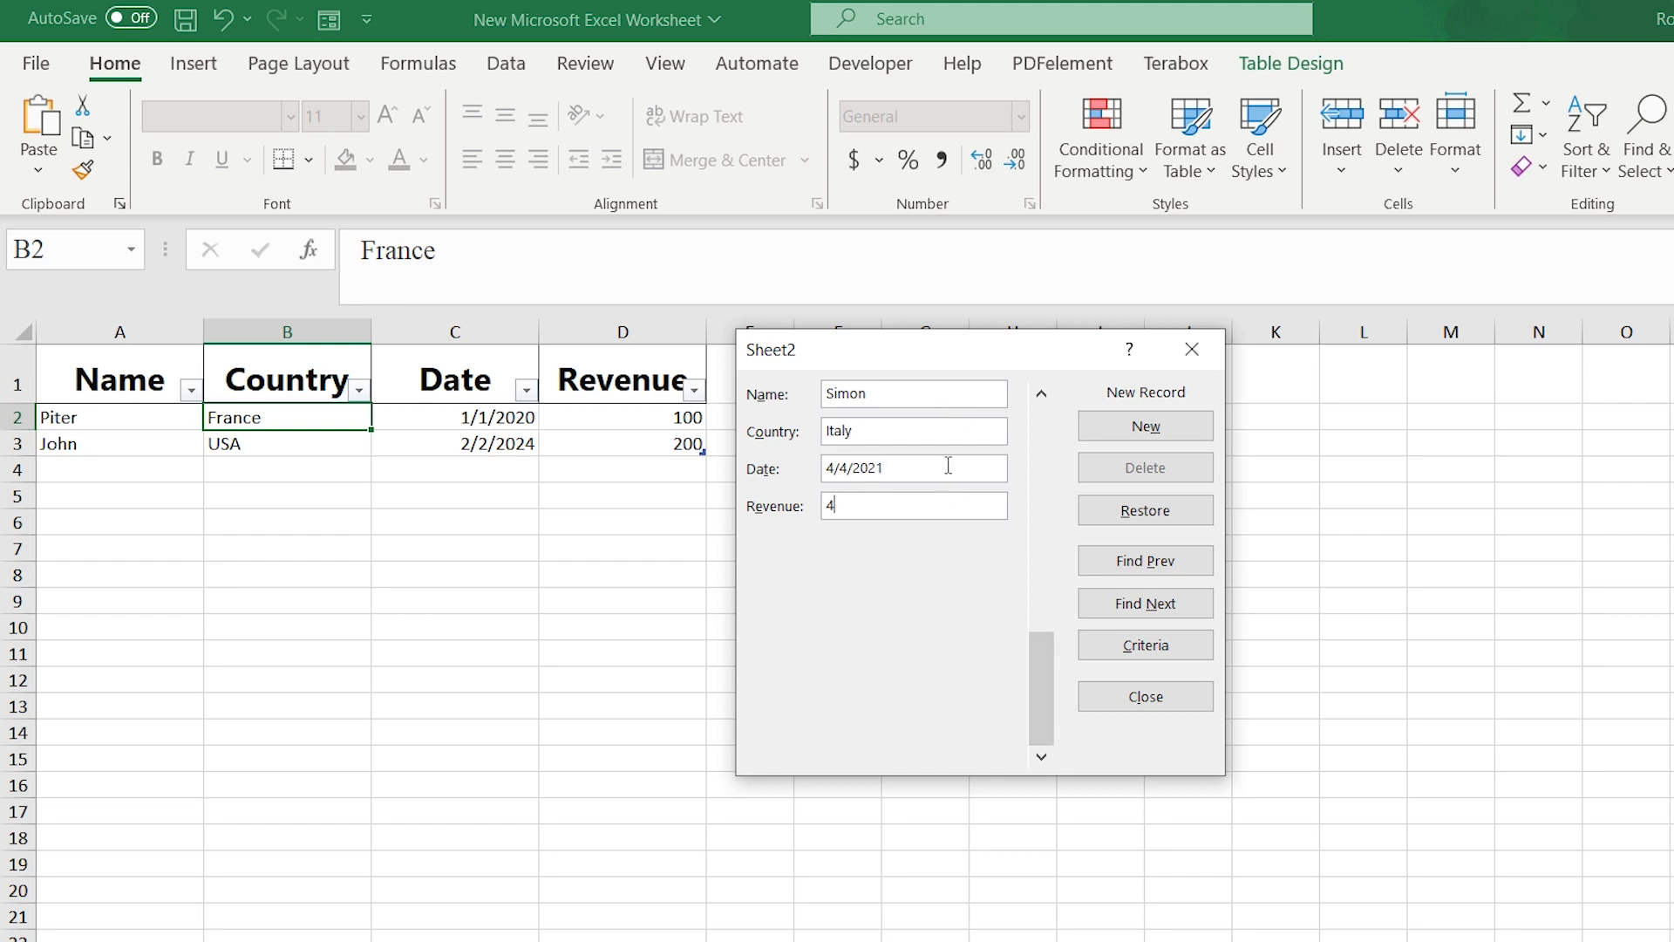
pyautogui.press('Return')
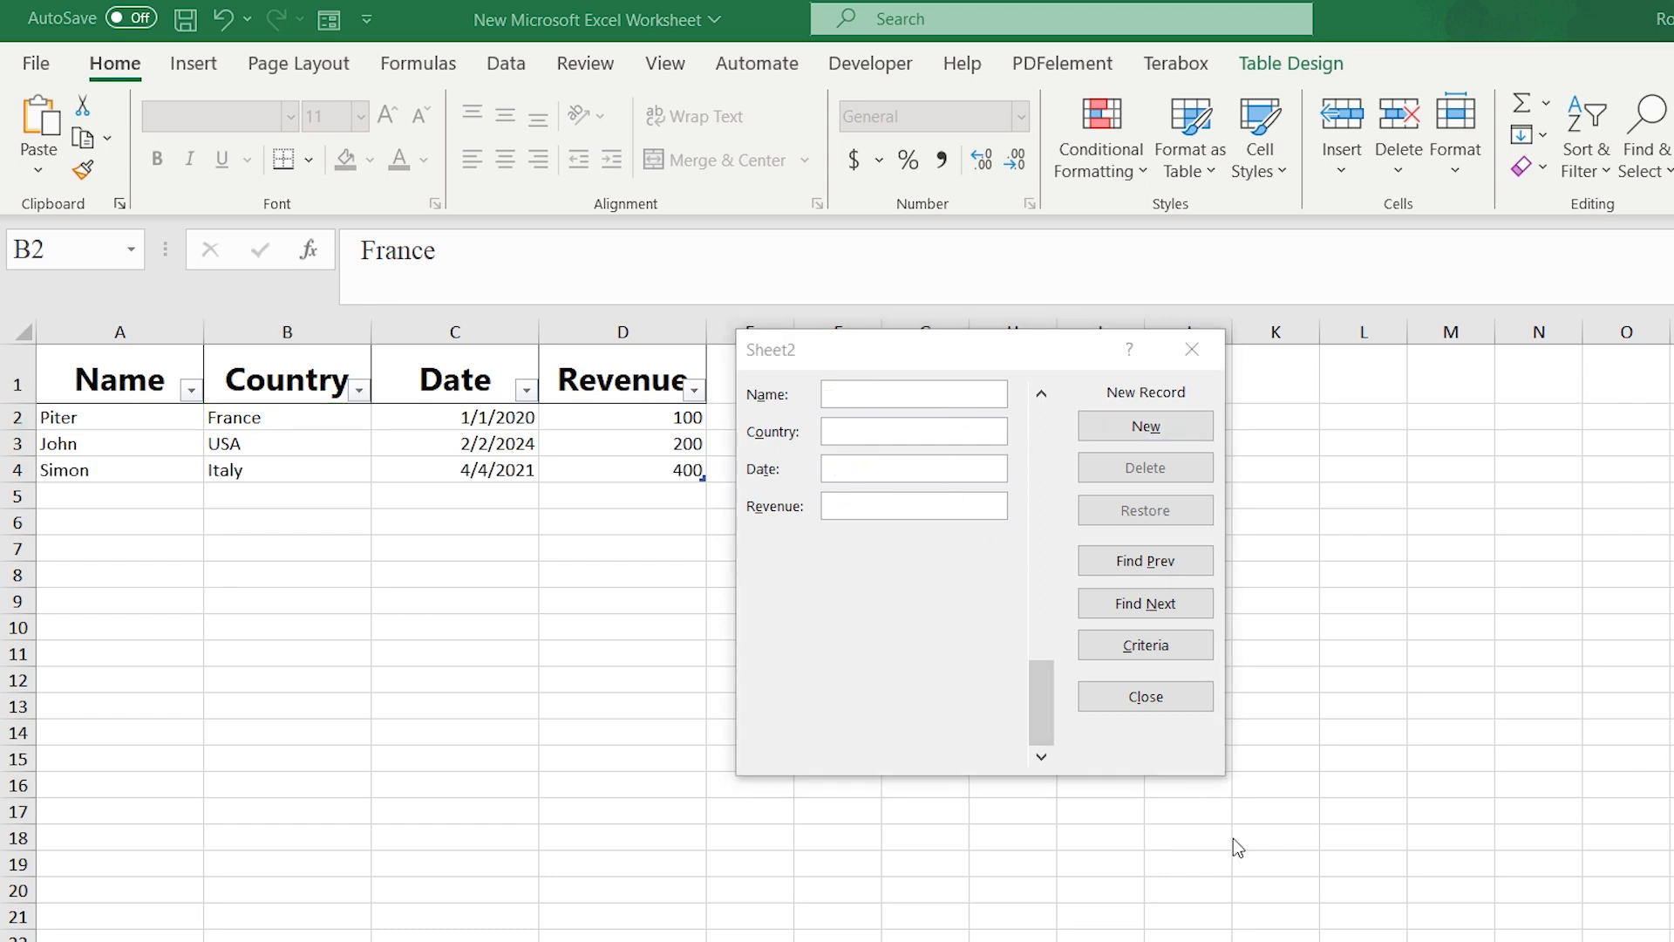
# Search the form's records using the name of the person from Italy as the Name criterion.
pyautogui.click(1146, 645)
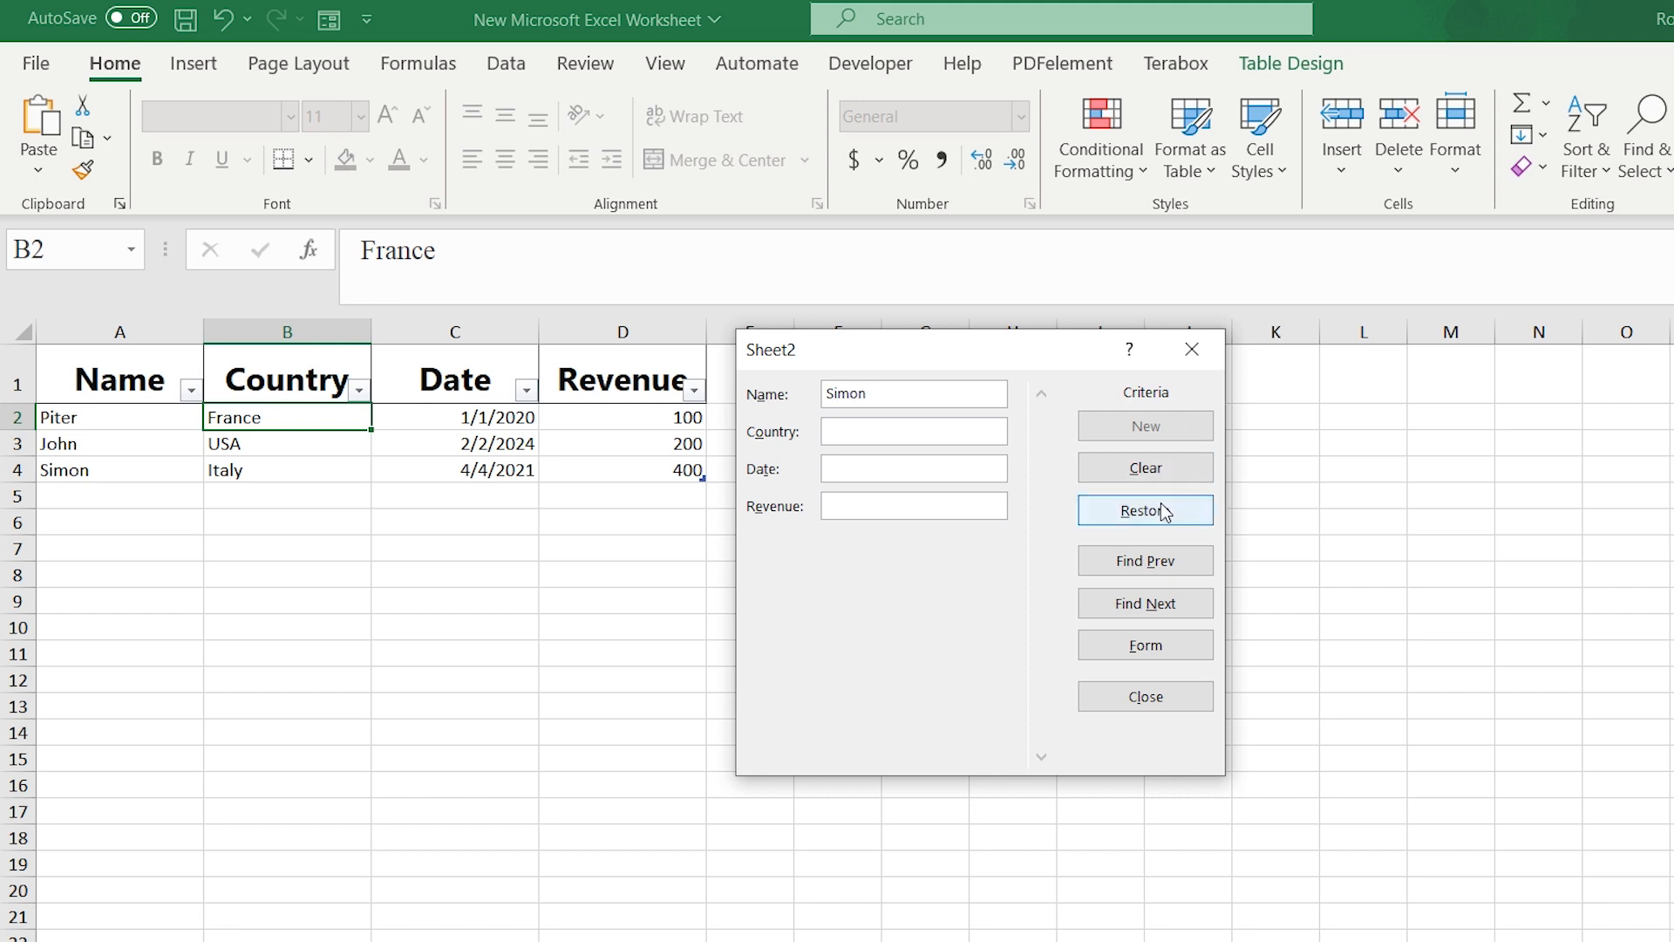
pyautogui.click(1119, 562)
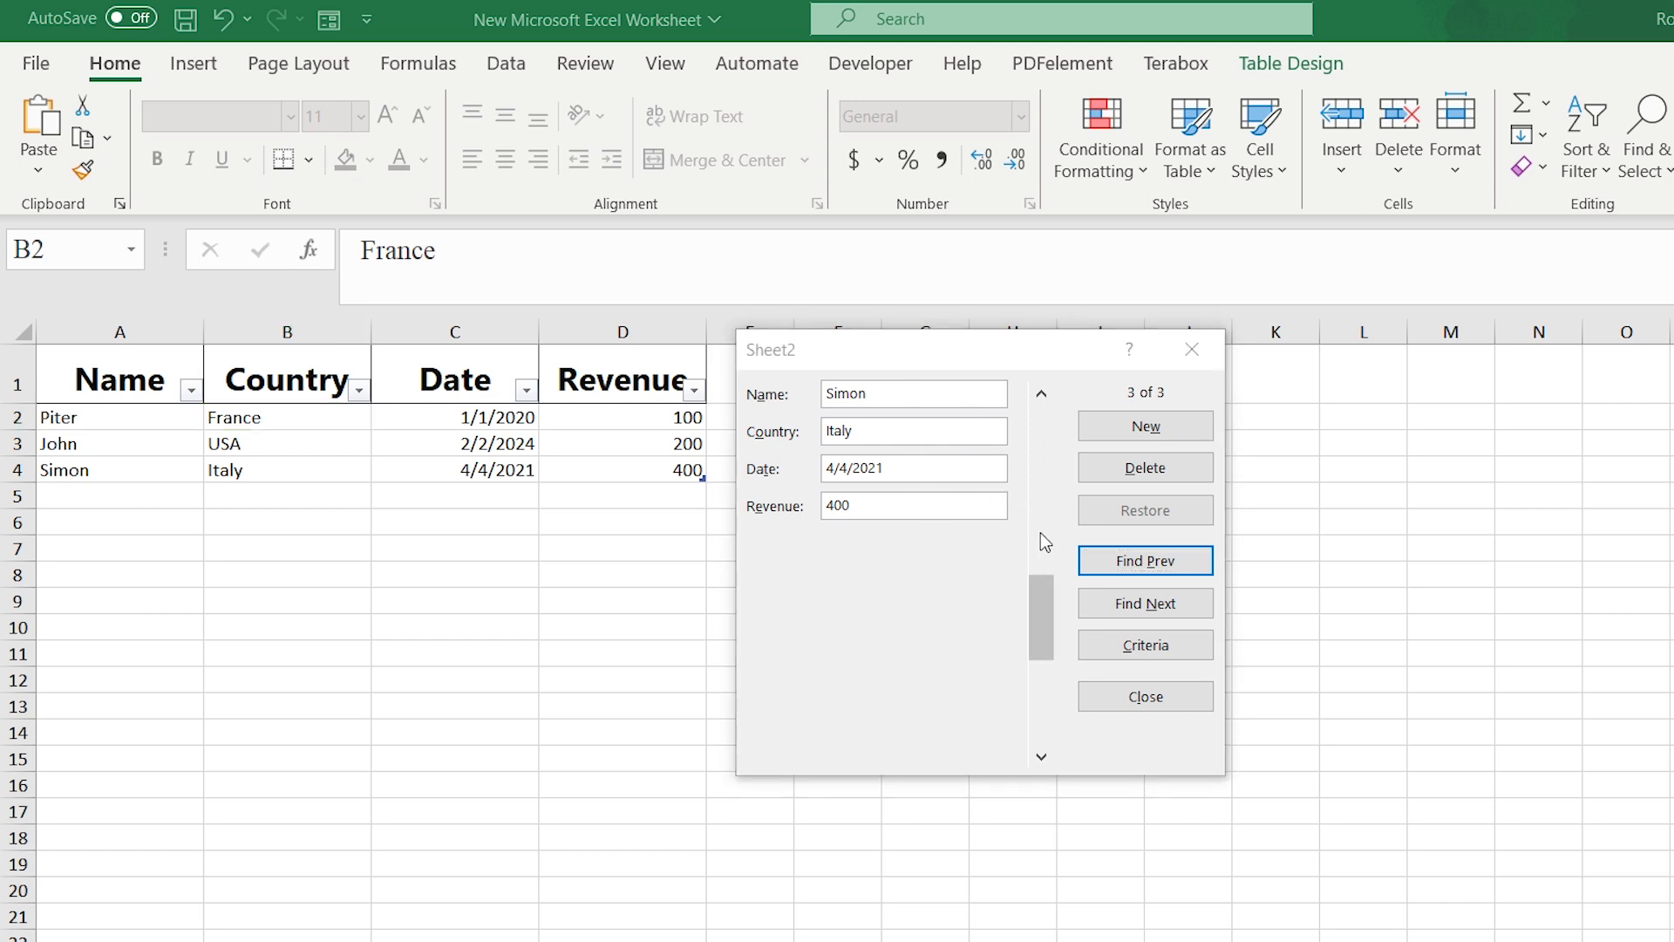
# Browse the matching form records in both directions, go back to the first record and check the current search criteria.
pyautogui.click(1103, 578)
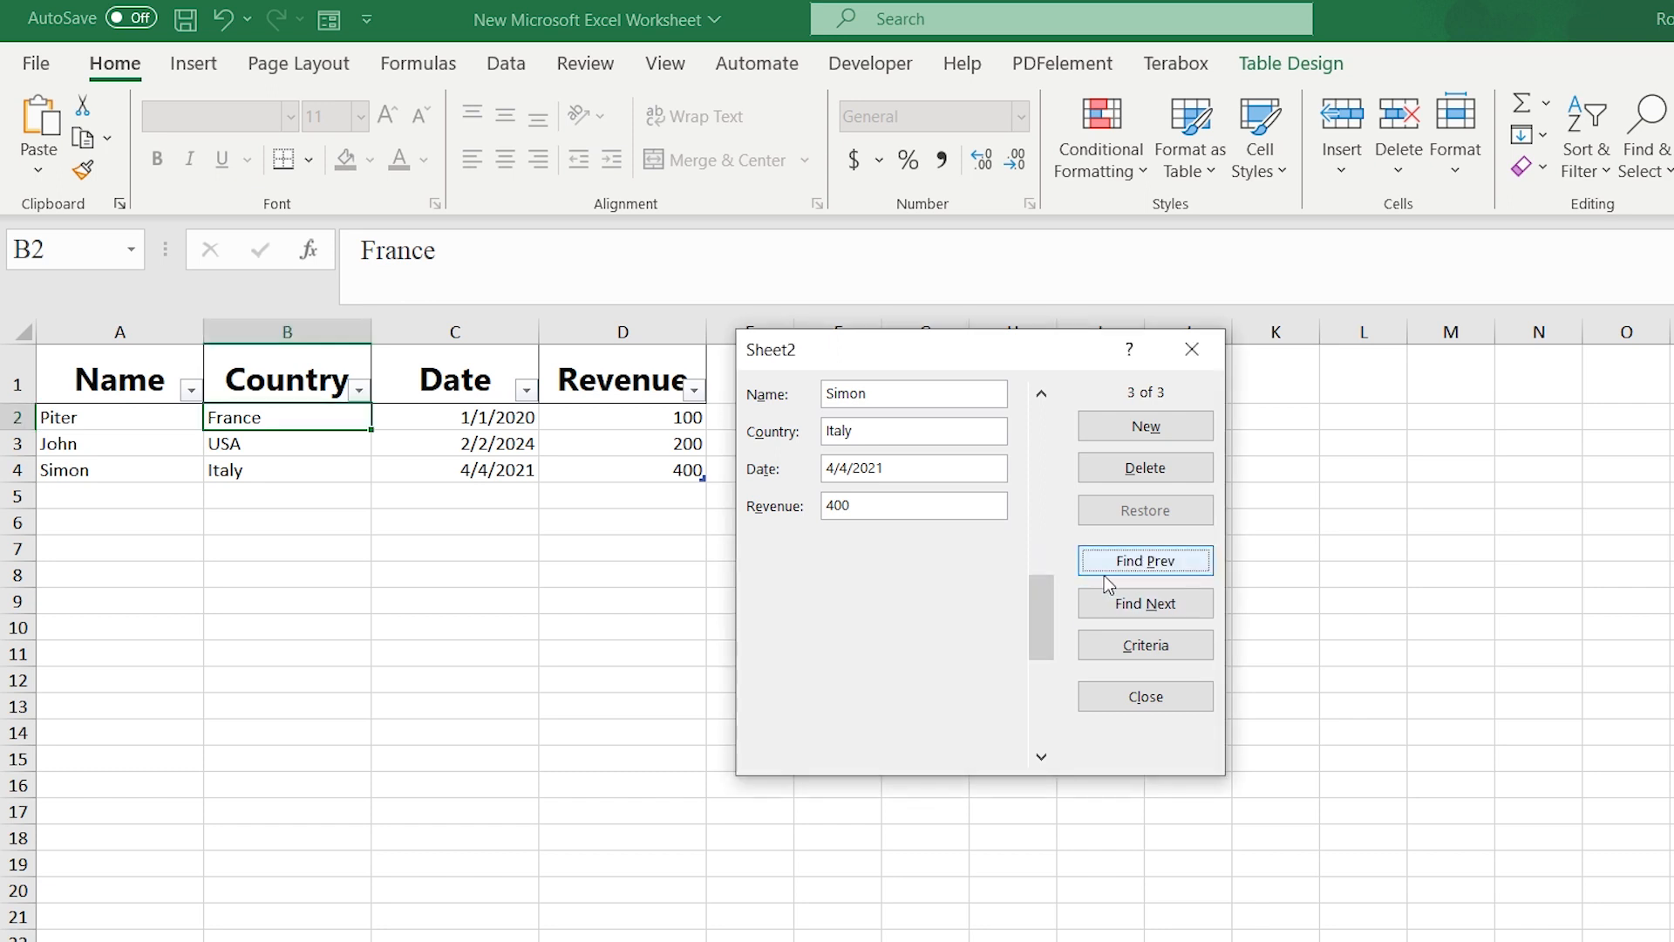
pyautogui.click(1101, 609)
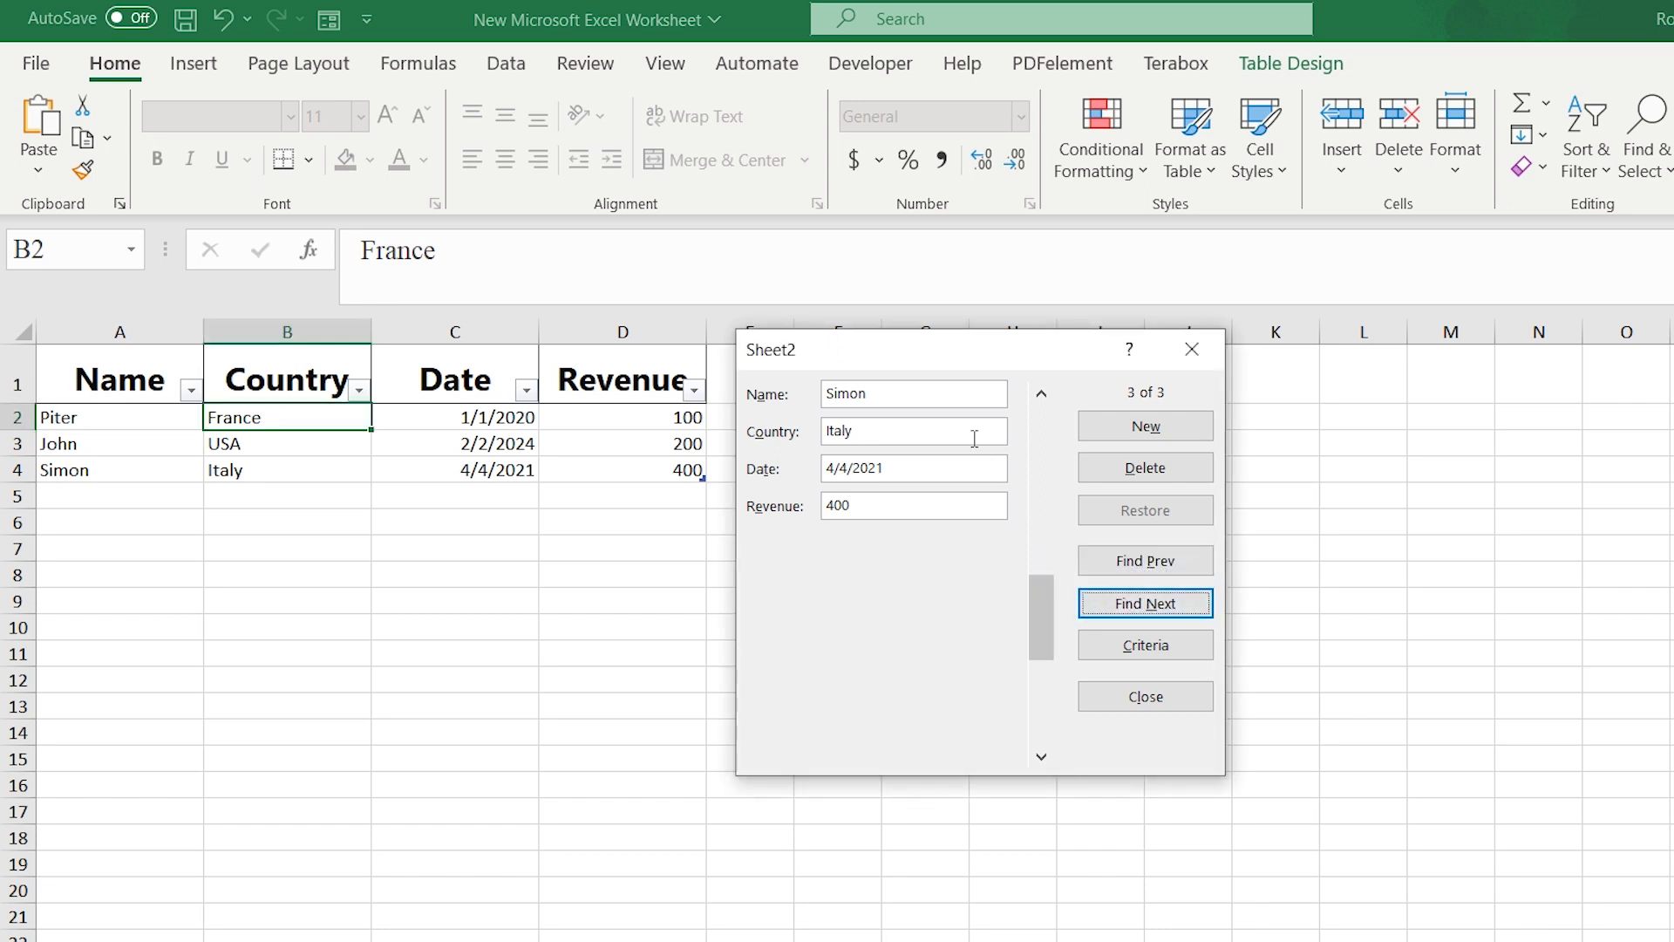
pyautogui.moveTo(1052, 593); pyautogui.dragTo(1054, 487)
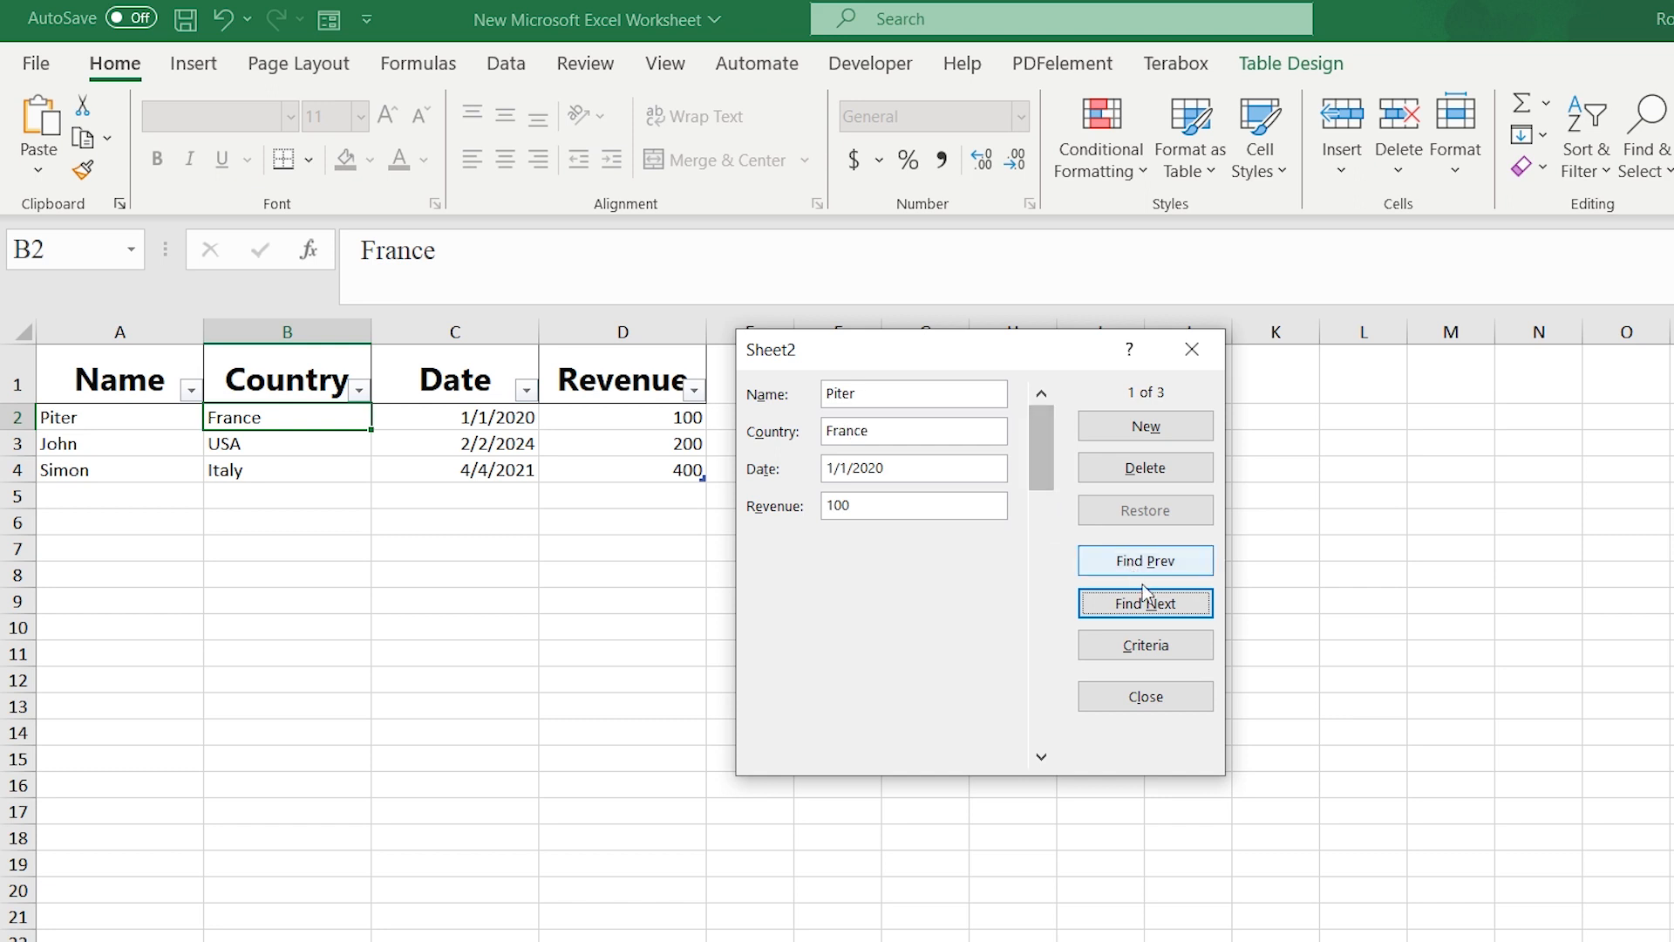
pyautogui.click(1142, 647)
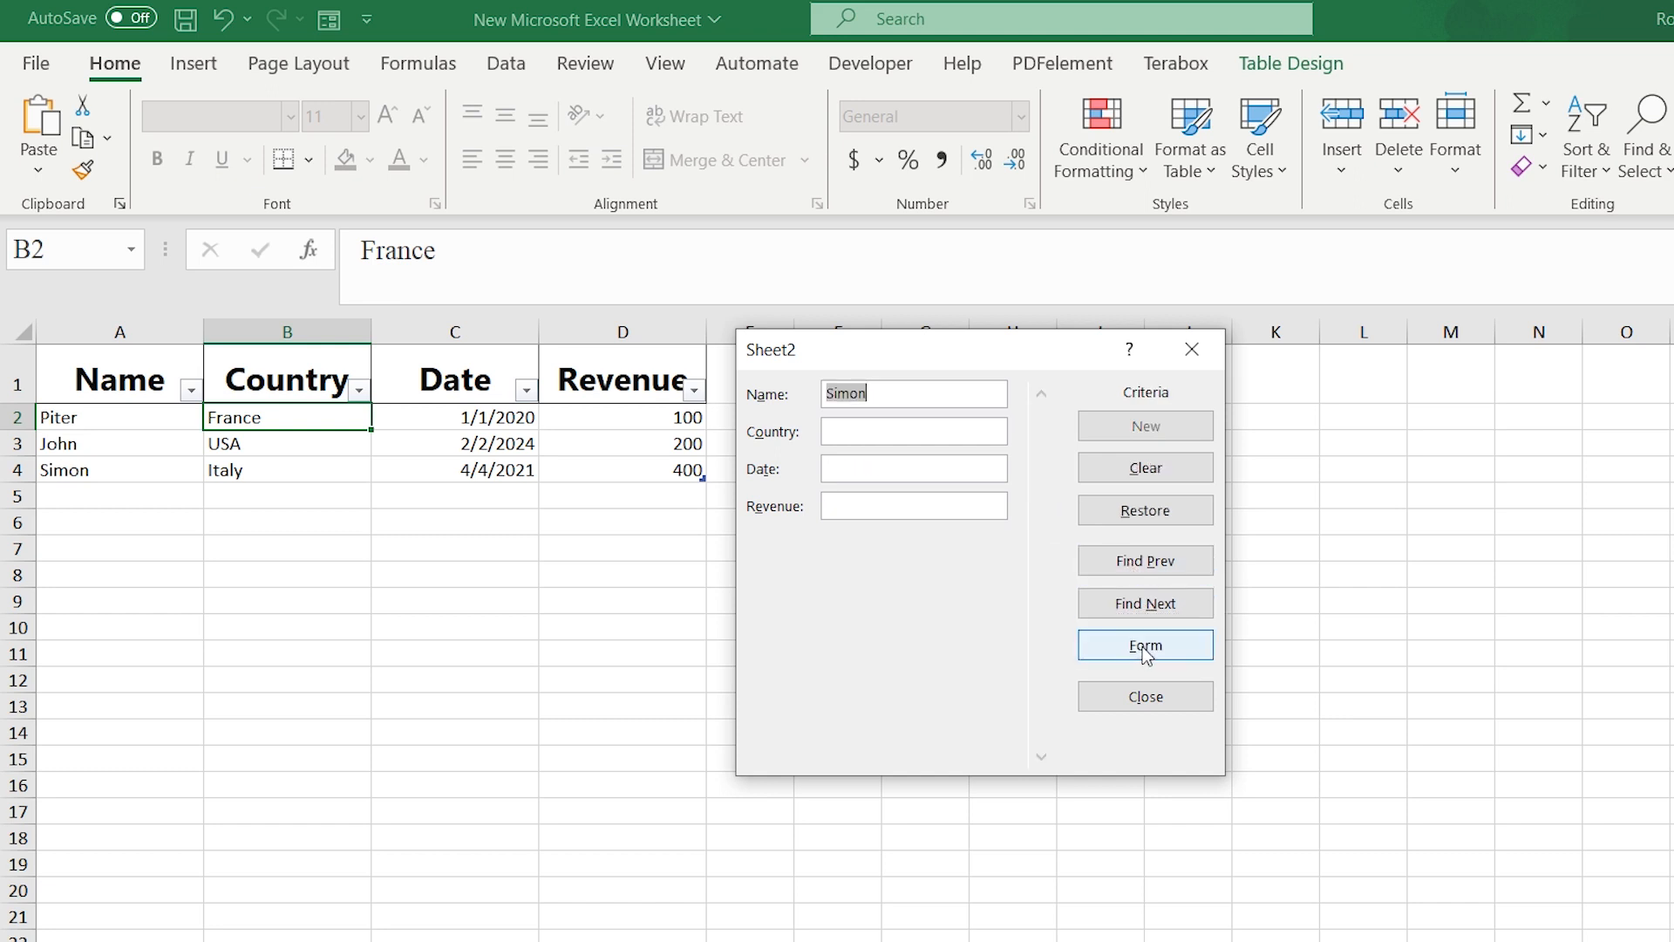
pyautogui.click(1142, 650)
pyautogui.click(1106, 573)
# Erase the Date value of the first record in the form, restore the original entry and close the form.
pyautogui.click(917, 471)
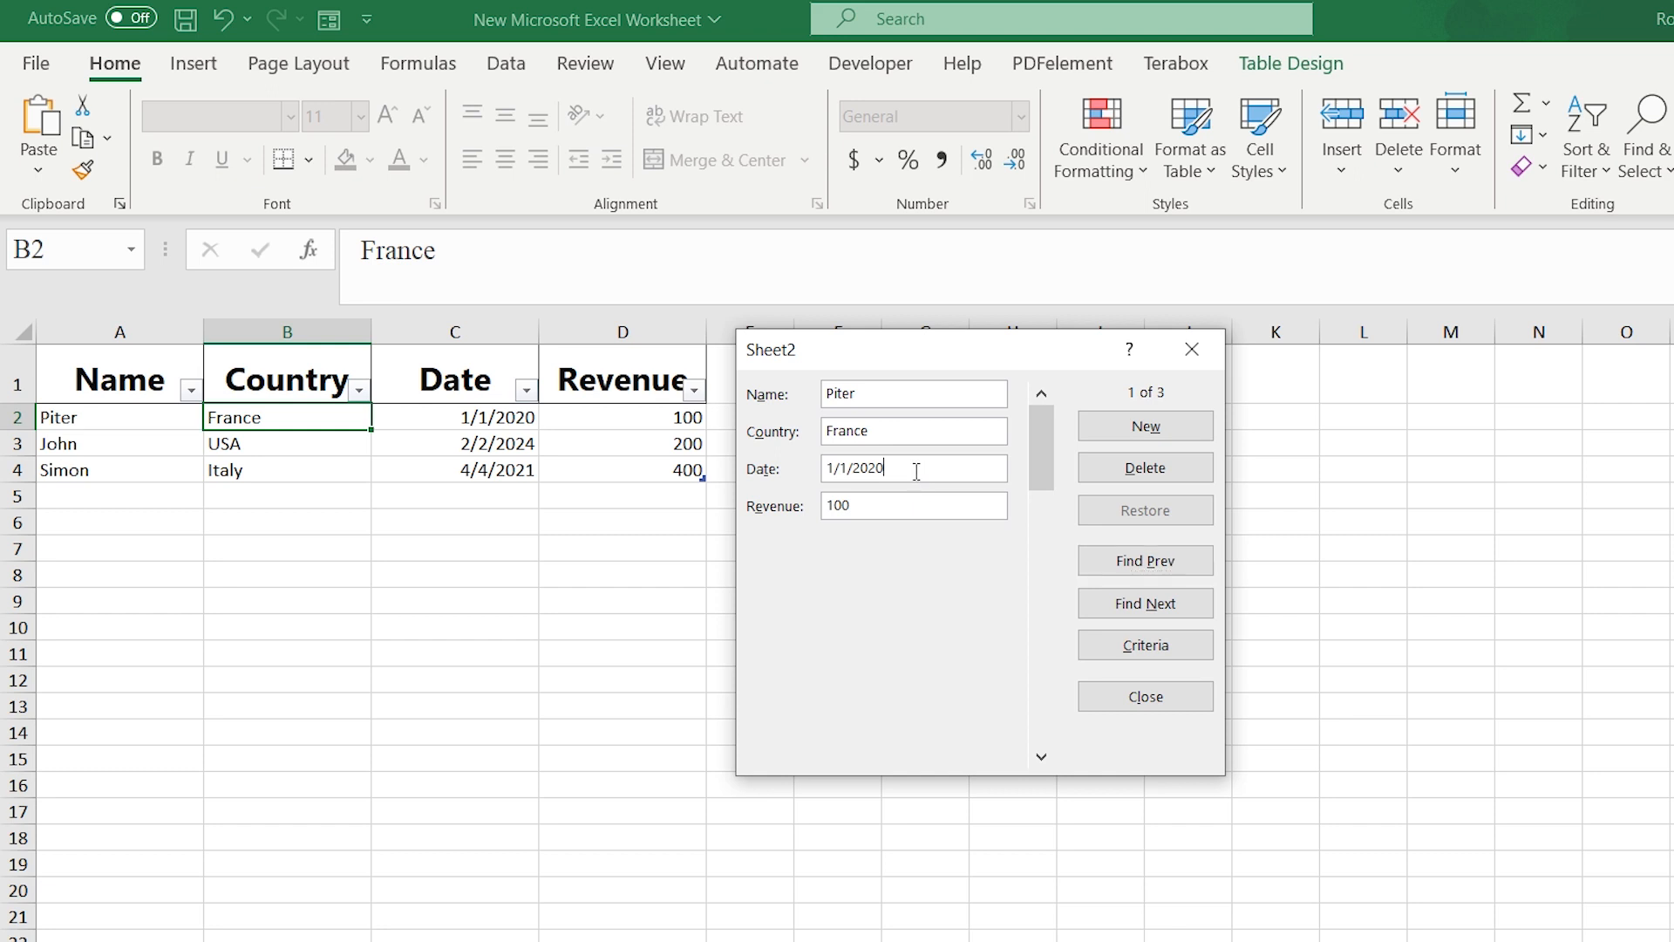
pyautogui.press('BackSpace')
pyautogui.click(1120, 510)
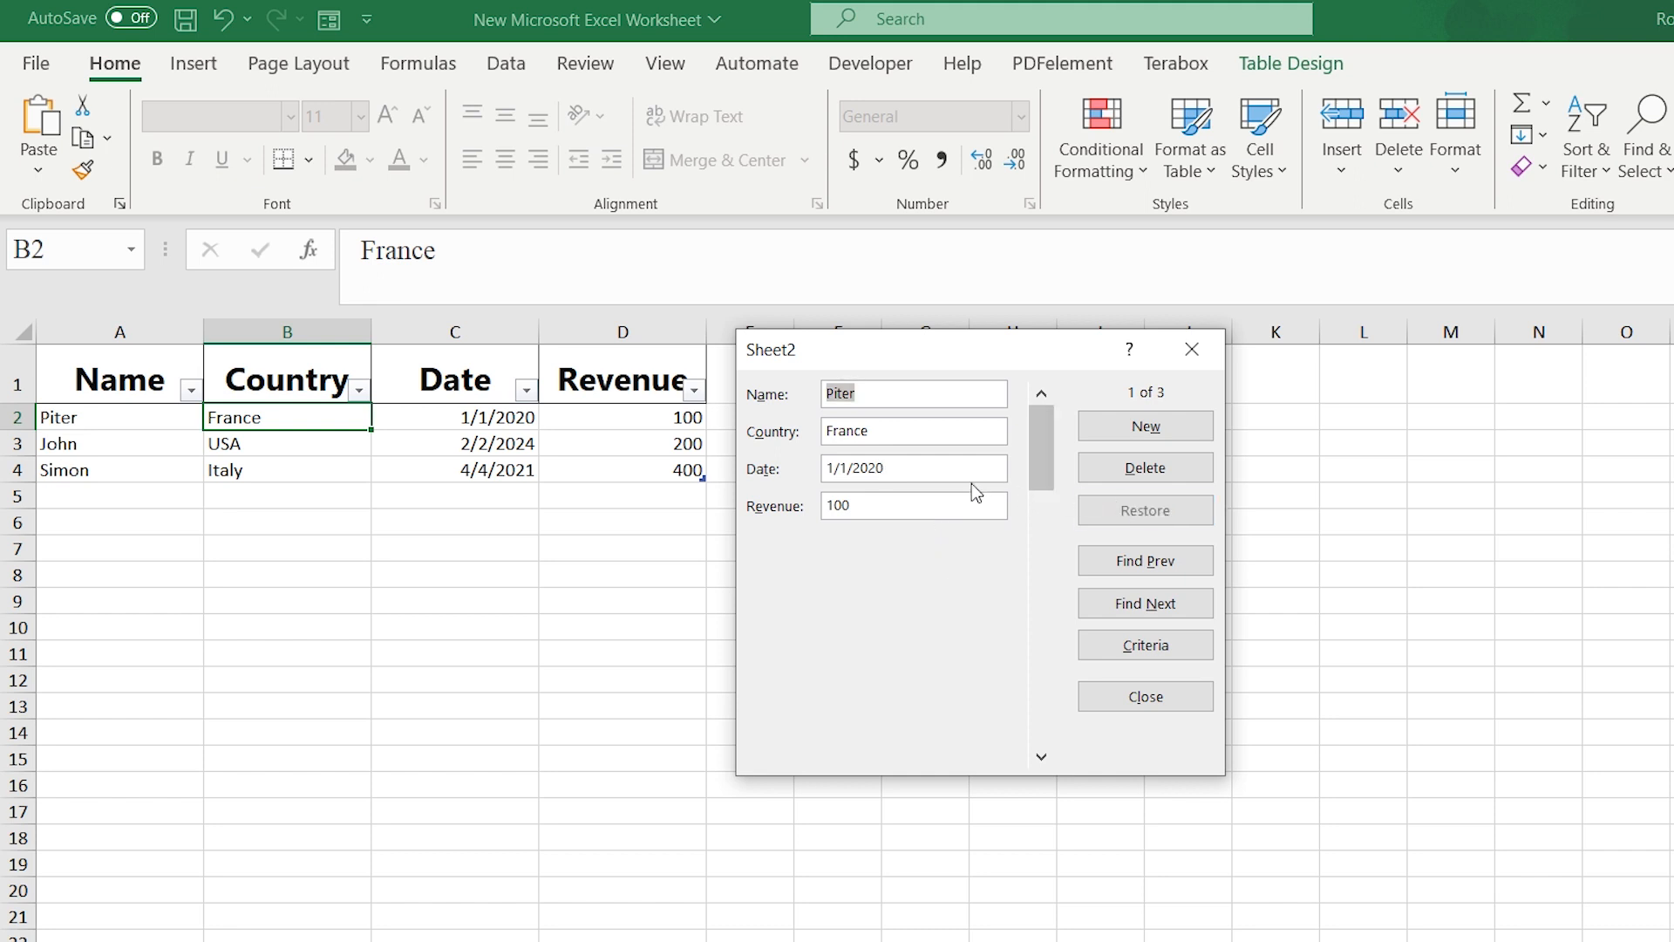
pyautogui.press('Escape')
# Restrict the dates in C2:C4 with a data validation rule that allows only dates between 1/1/2020 and 1/1/2025.
pyautogui.click(475, 412)
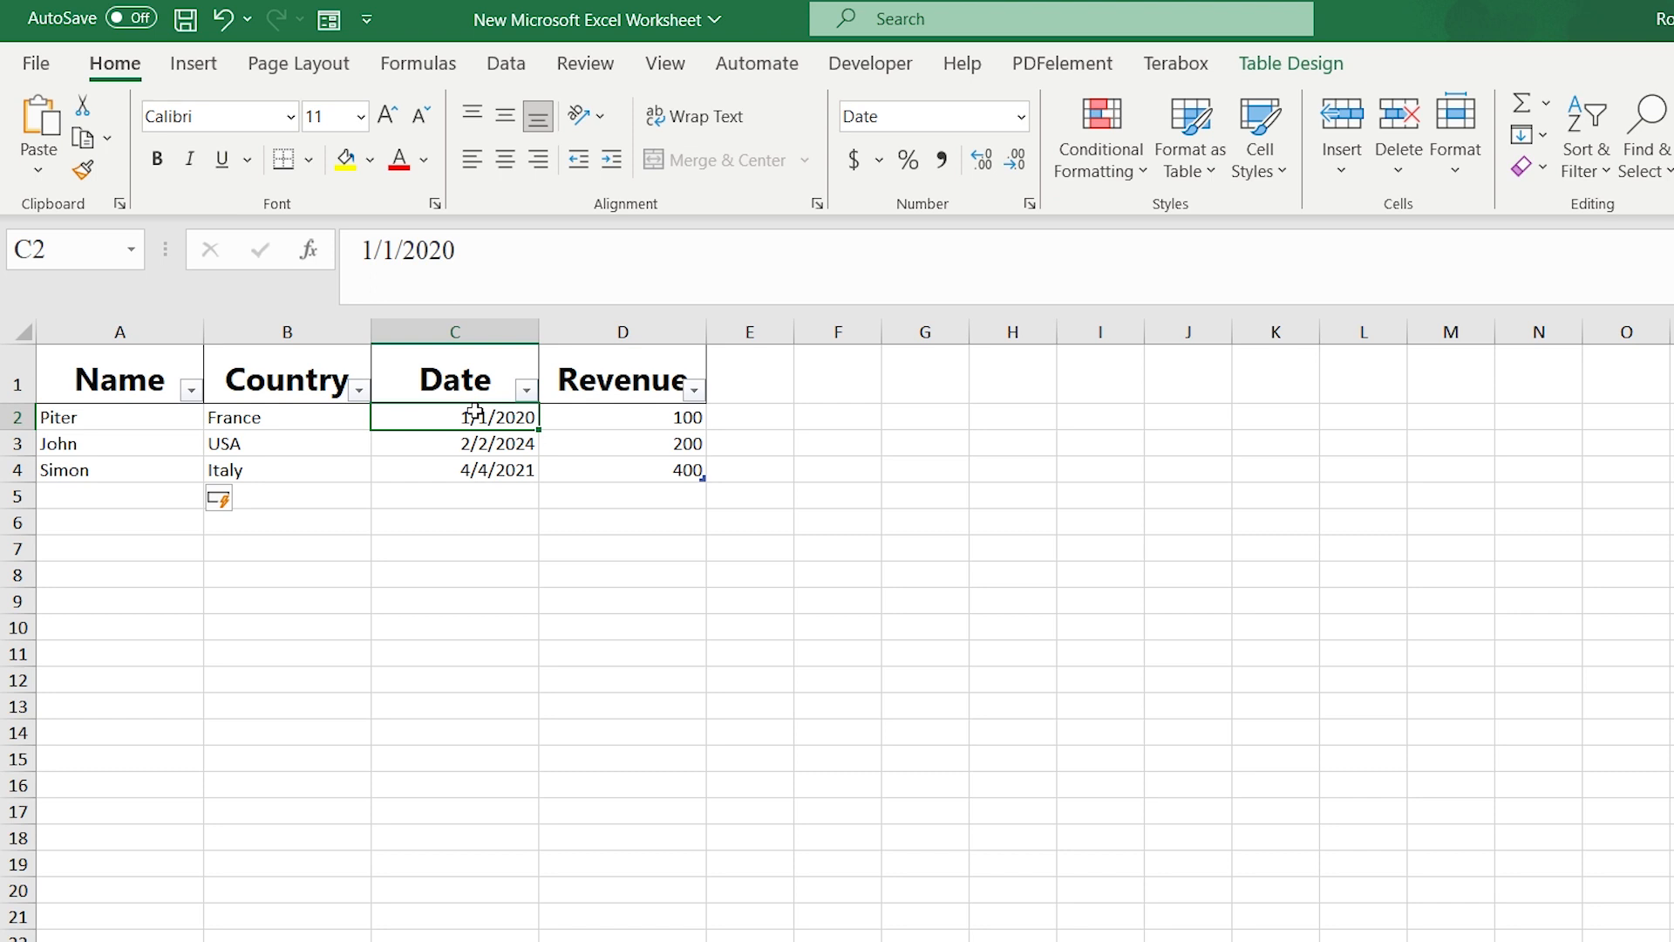
pyautogui.moveTo(476, 412); pyautogui.dragTo(482, 473)
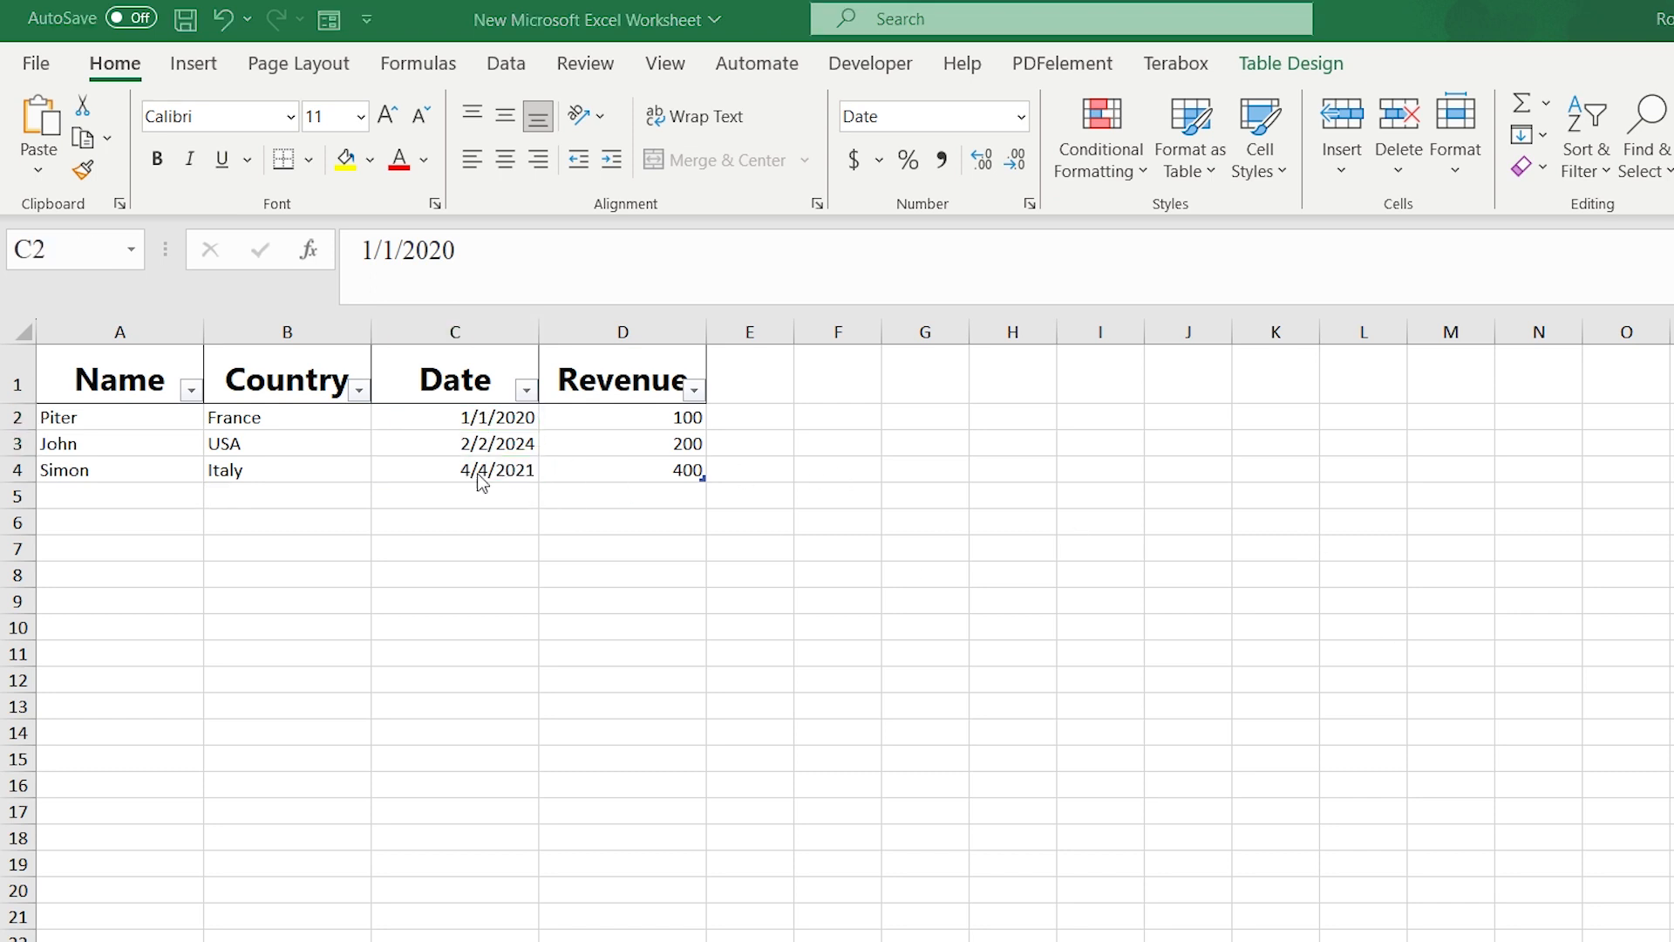
pyautogui.click(422, 422)
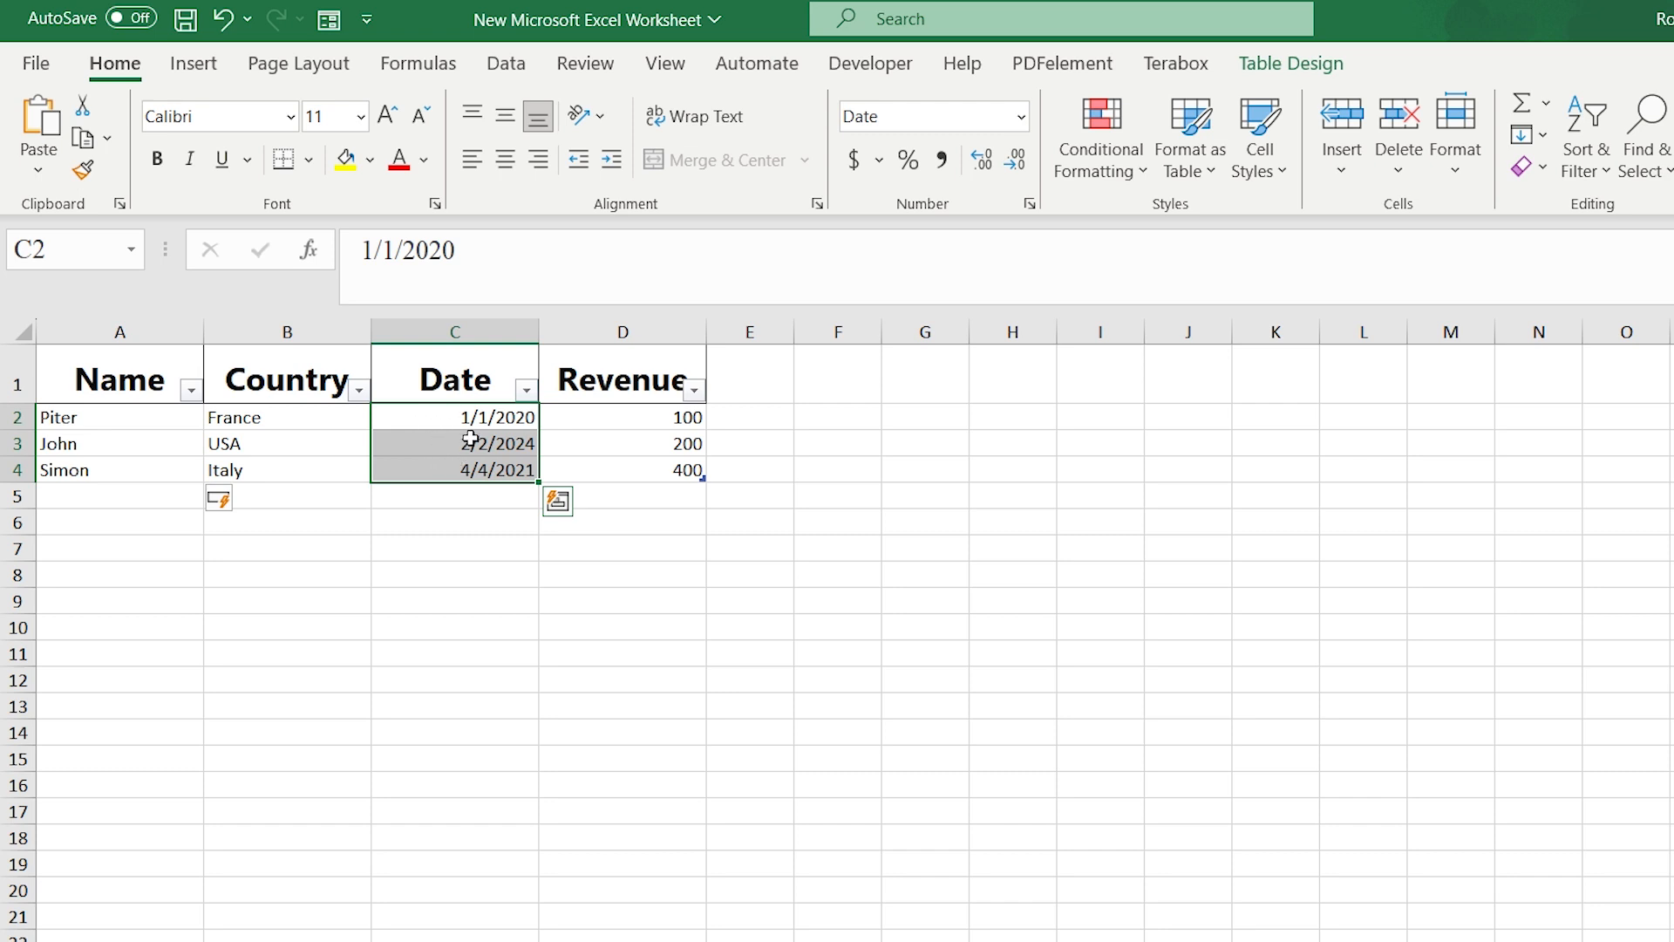
pyautogui.click(495, 63)
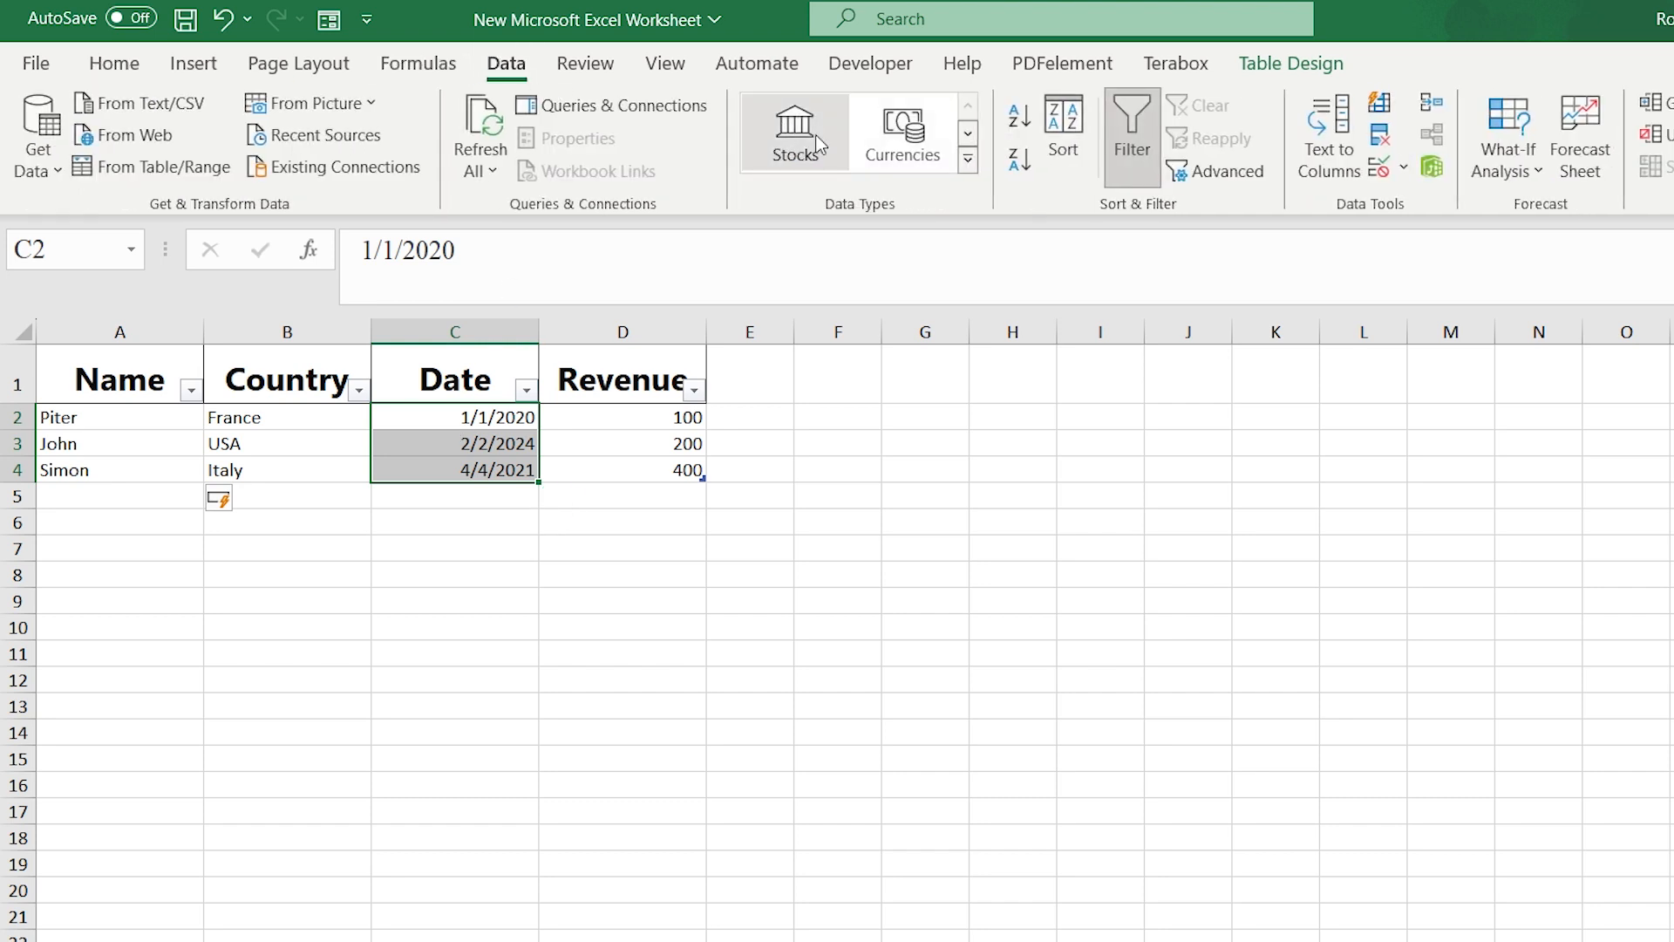
pyautogui.click(1398, 169)
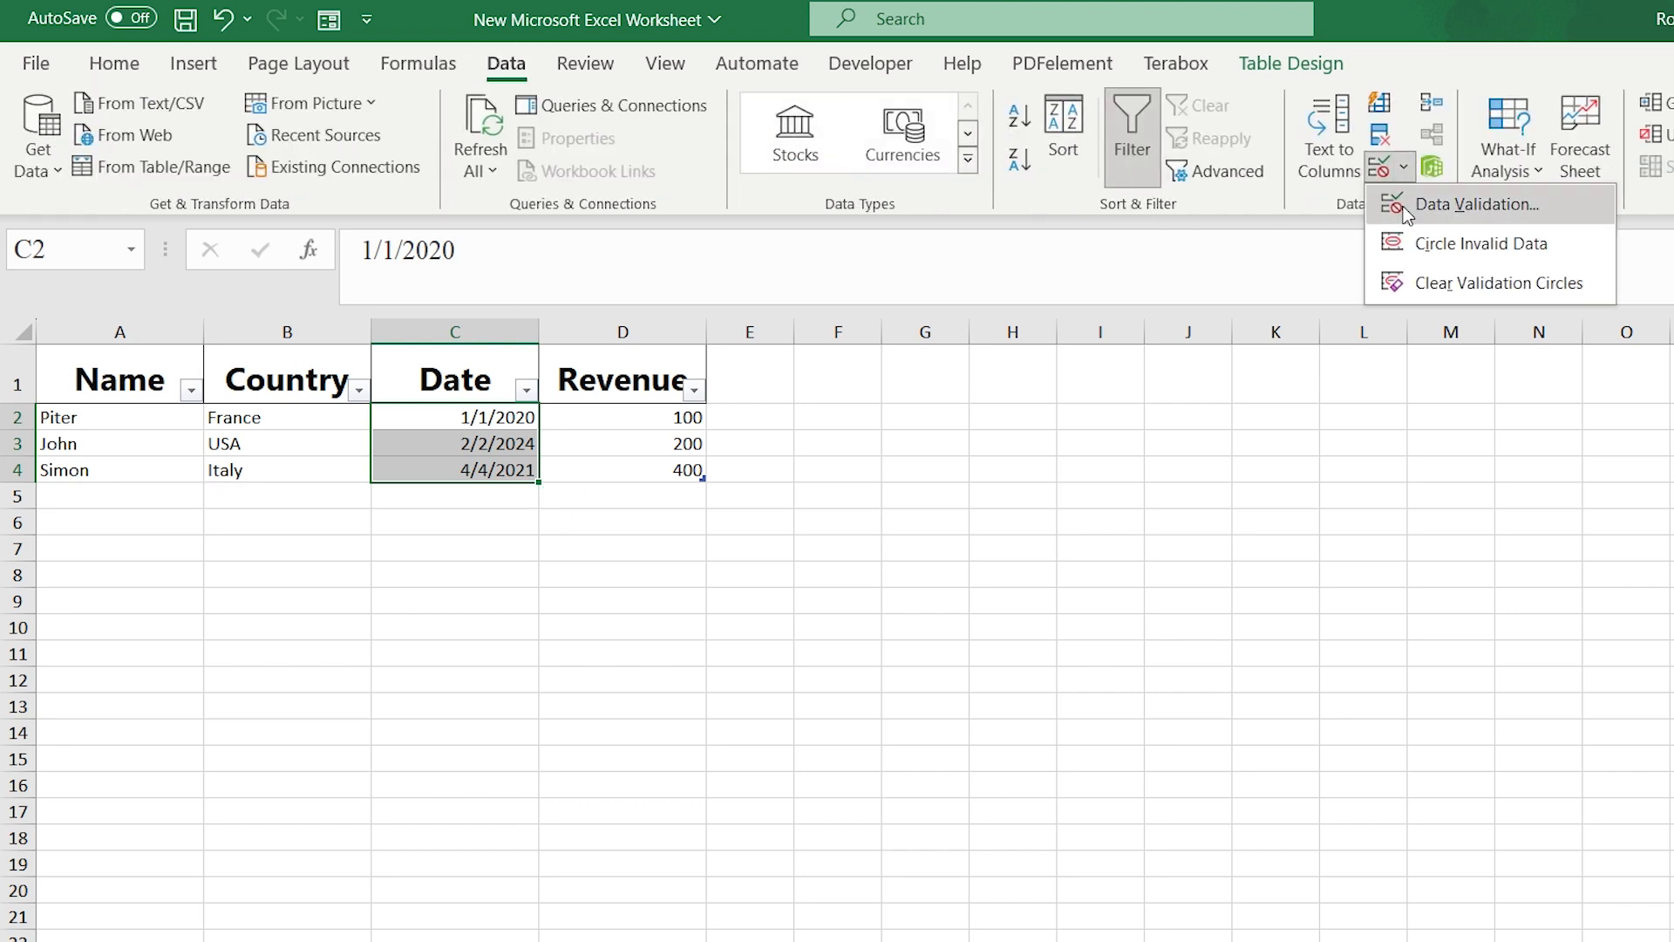
pyautogui.click(1405, 206)
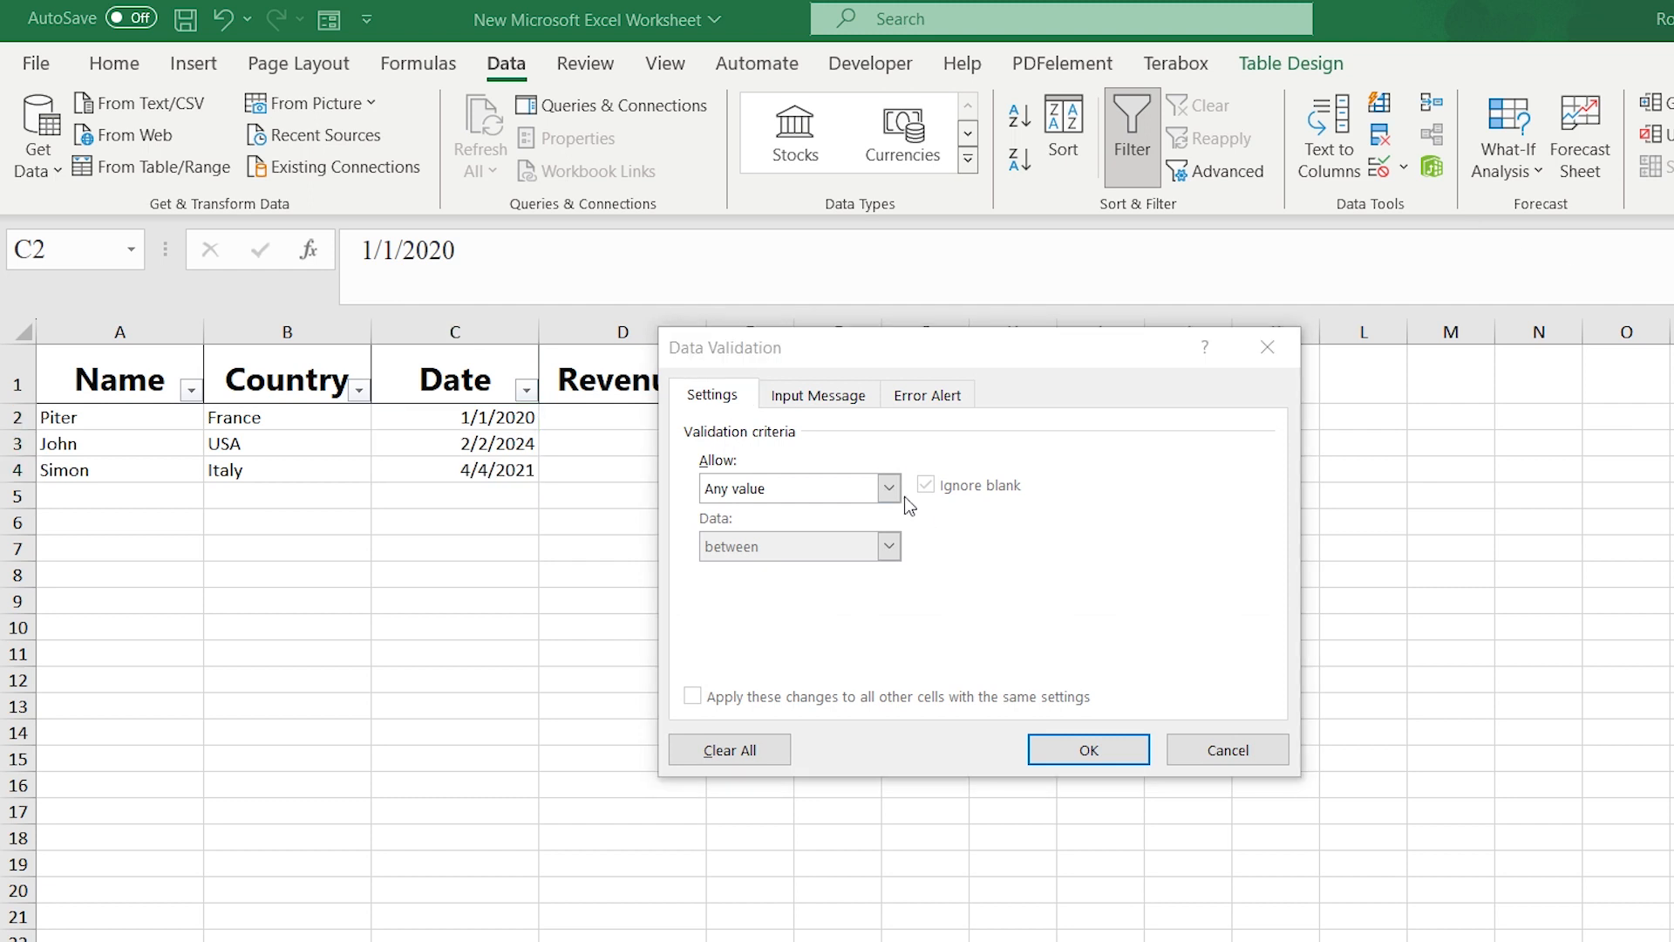
pyautogui.click(889, 490)
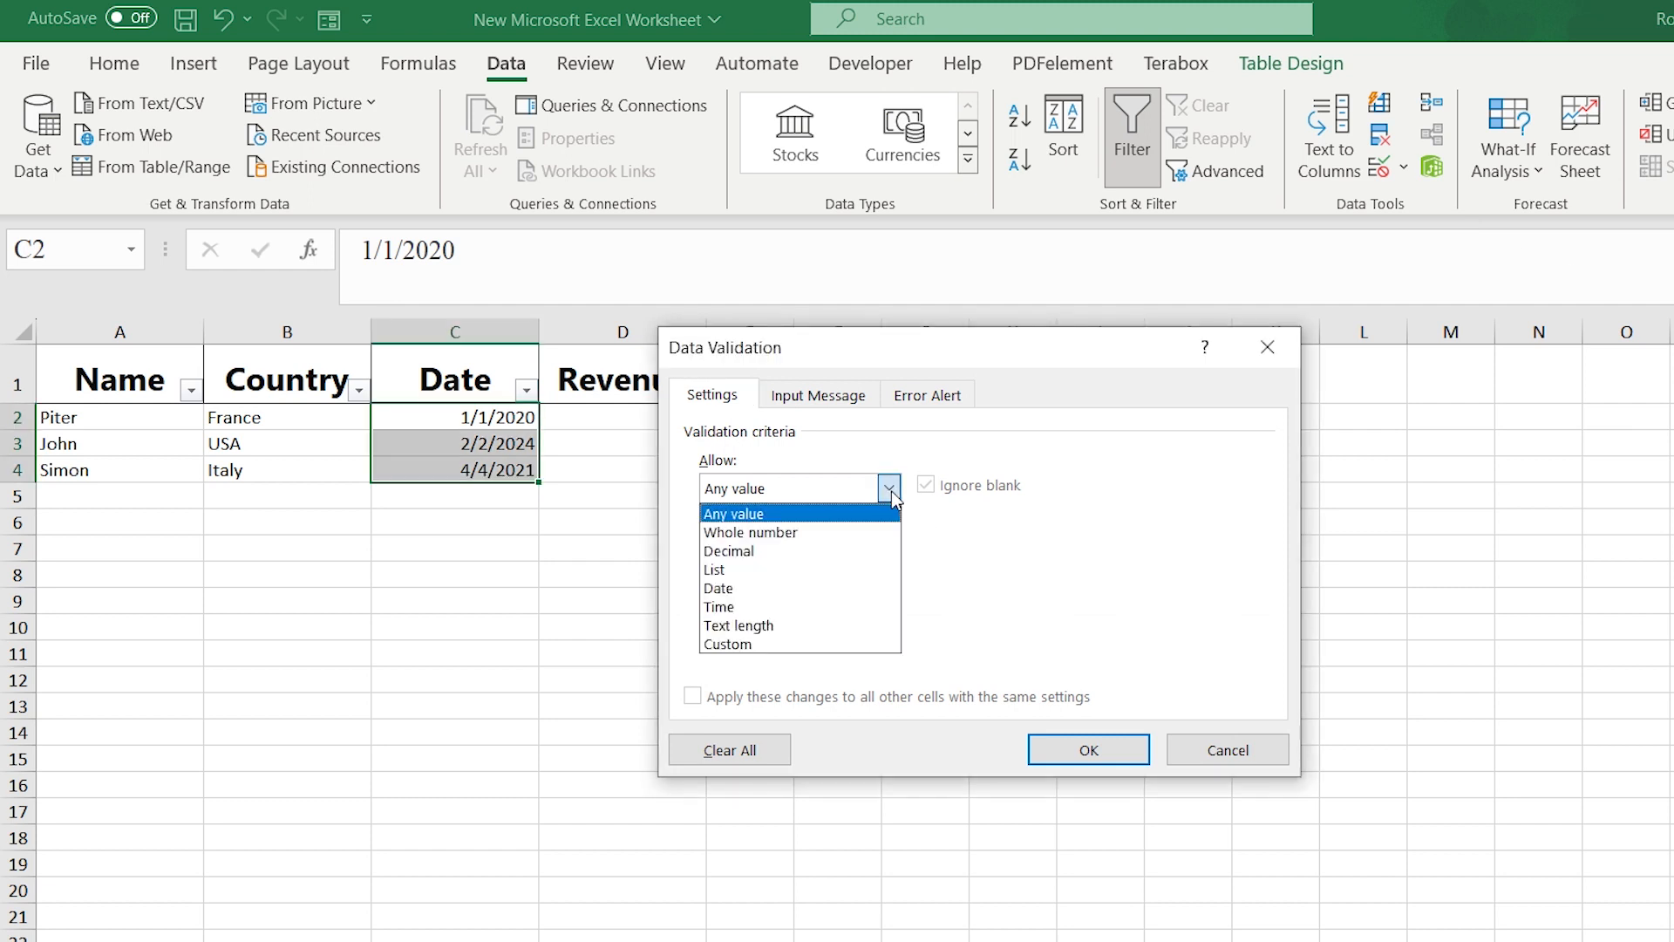
pyautogui.click(820, 581)
pyautogui.click(869, 602)
pyautogui.write('1/')
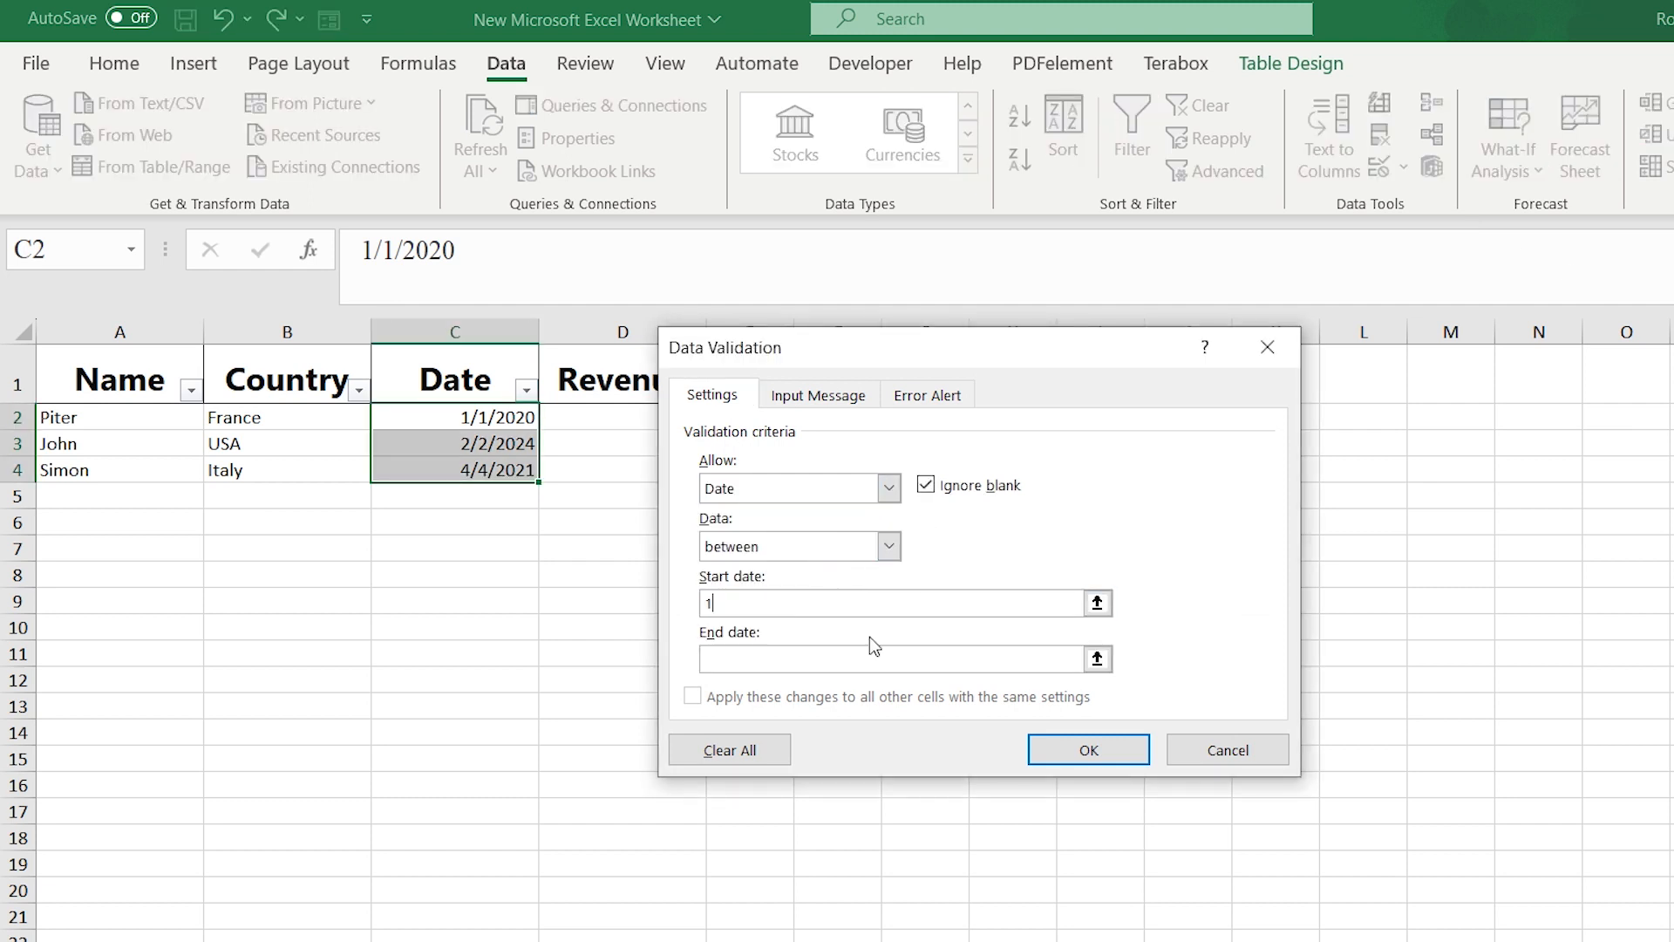
pyautogui.write('1/2020')
pyautogui.click(855, 655)
pyautogui.write('1/1')
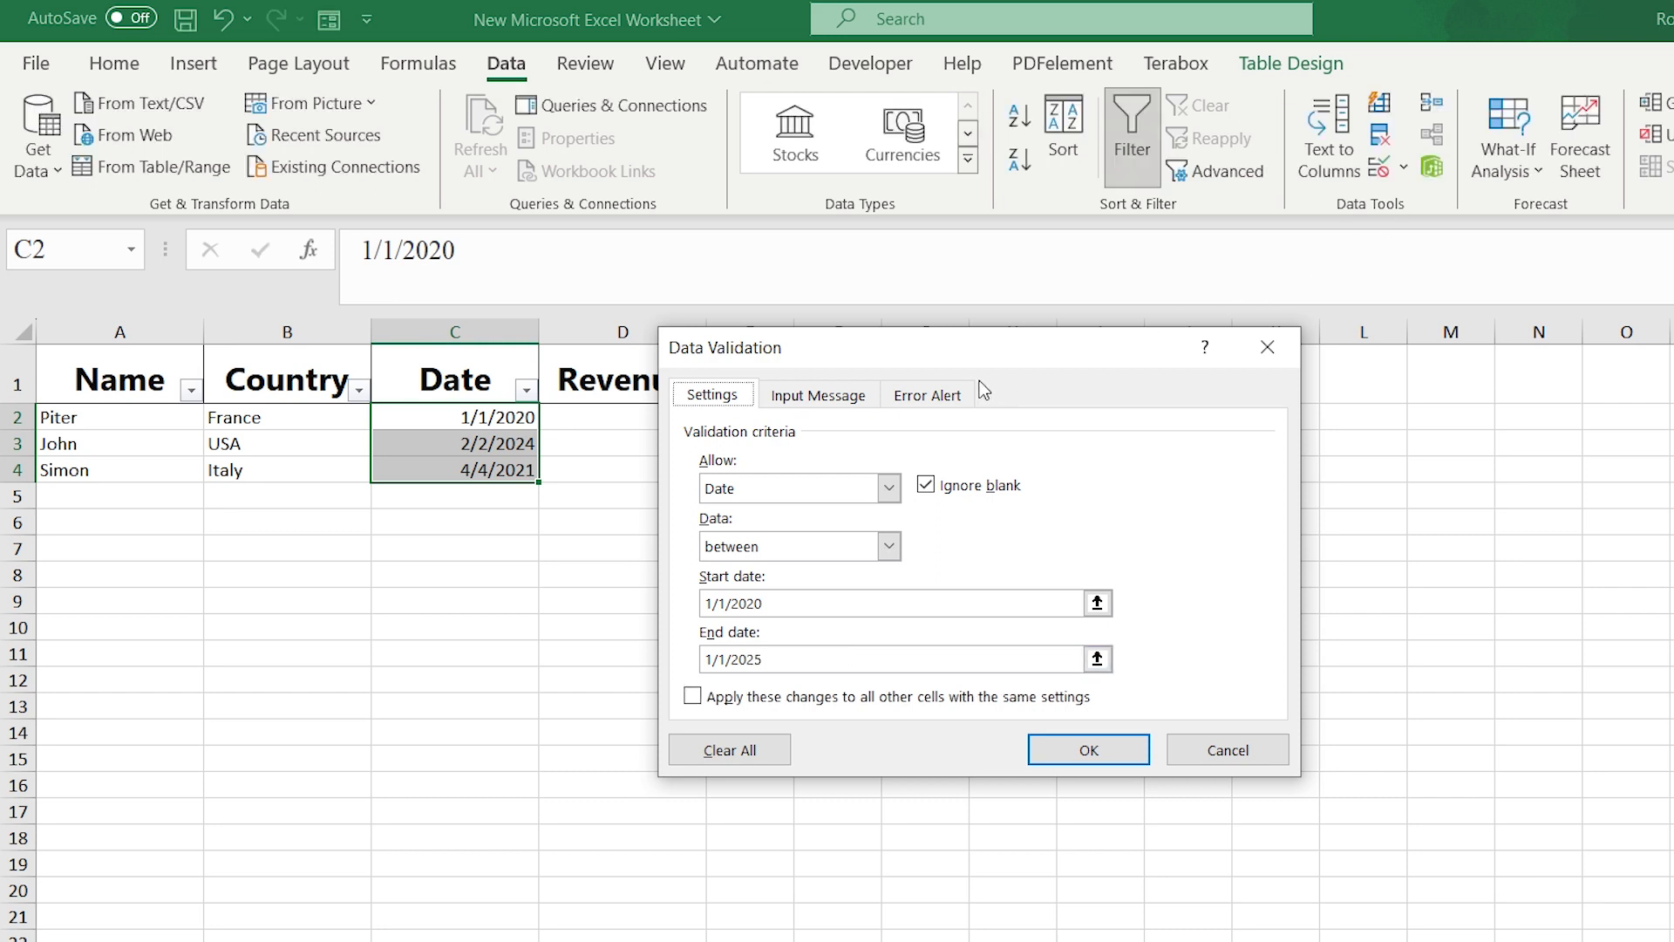
# Set the date rule's error alert message to WRONG DATA and apply the validation.
pyautogui.click(956, 398)
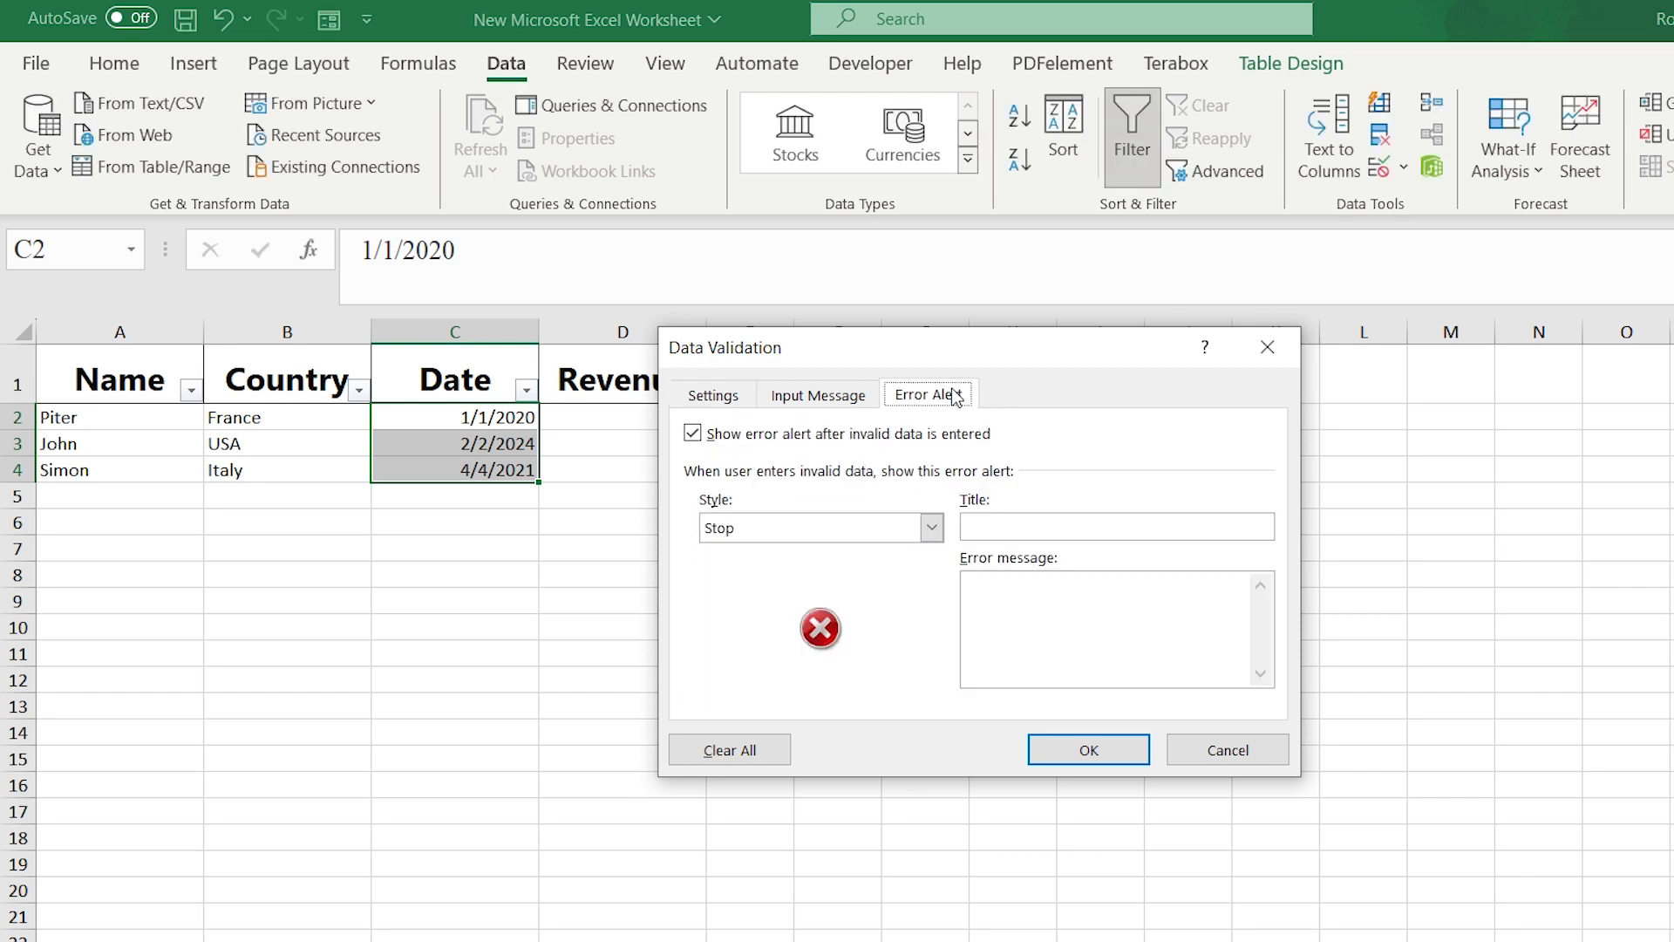
pyautogui.click(1019, 580)
pyautogui.write('WRONG DA')
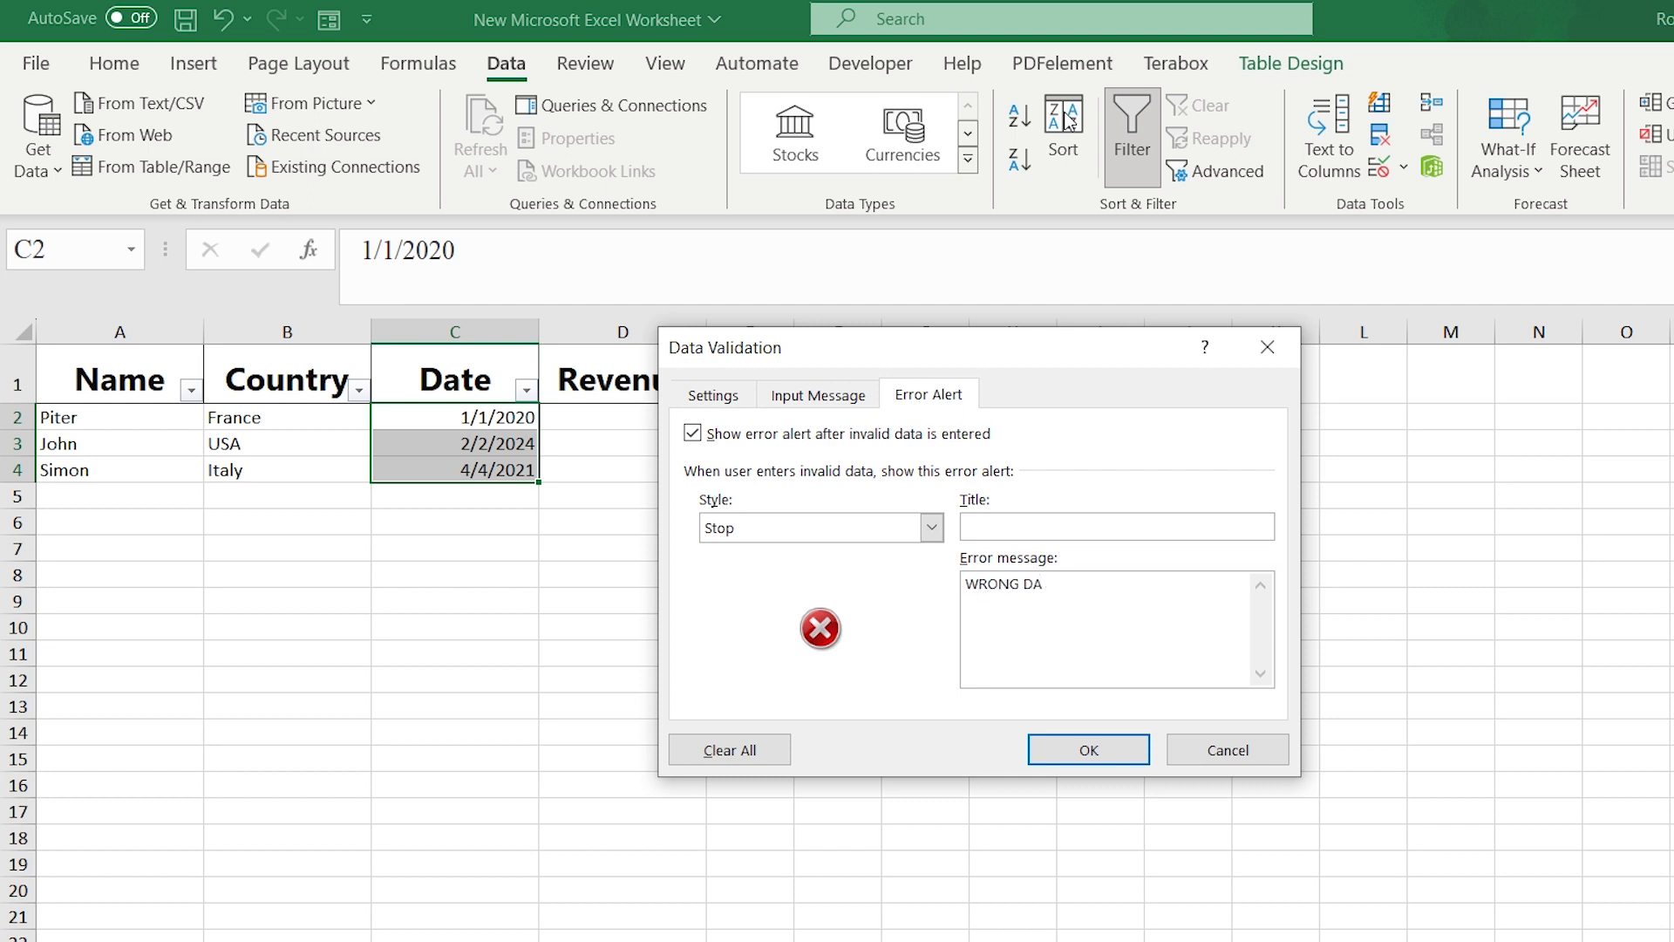
pyautogui.write('TA')
pyautogui.press('Return')
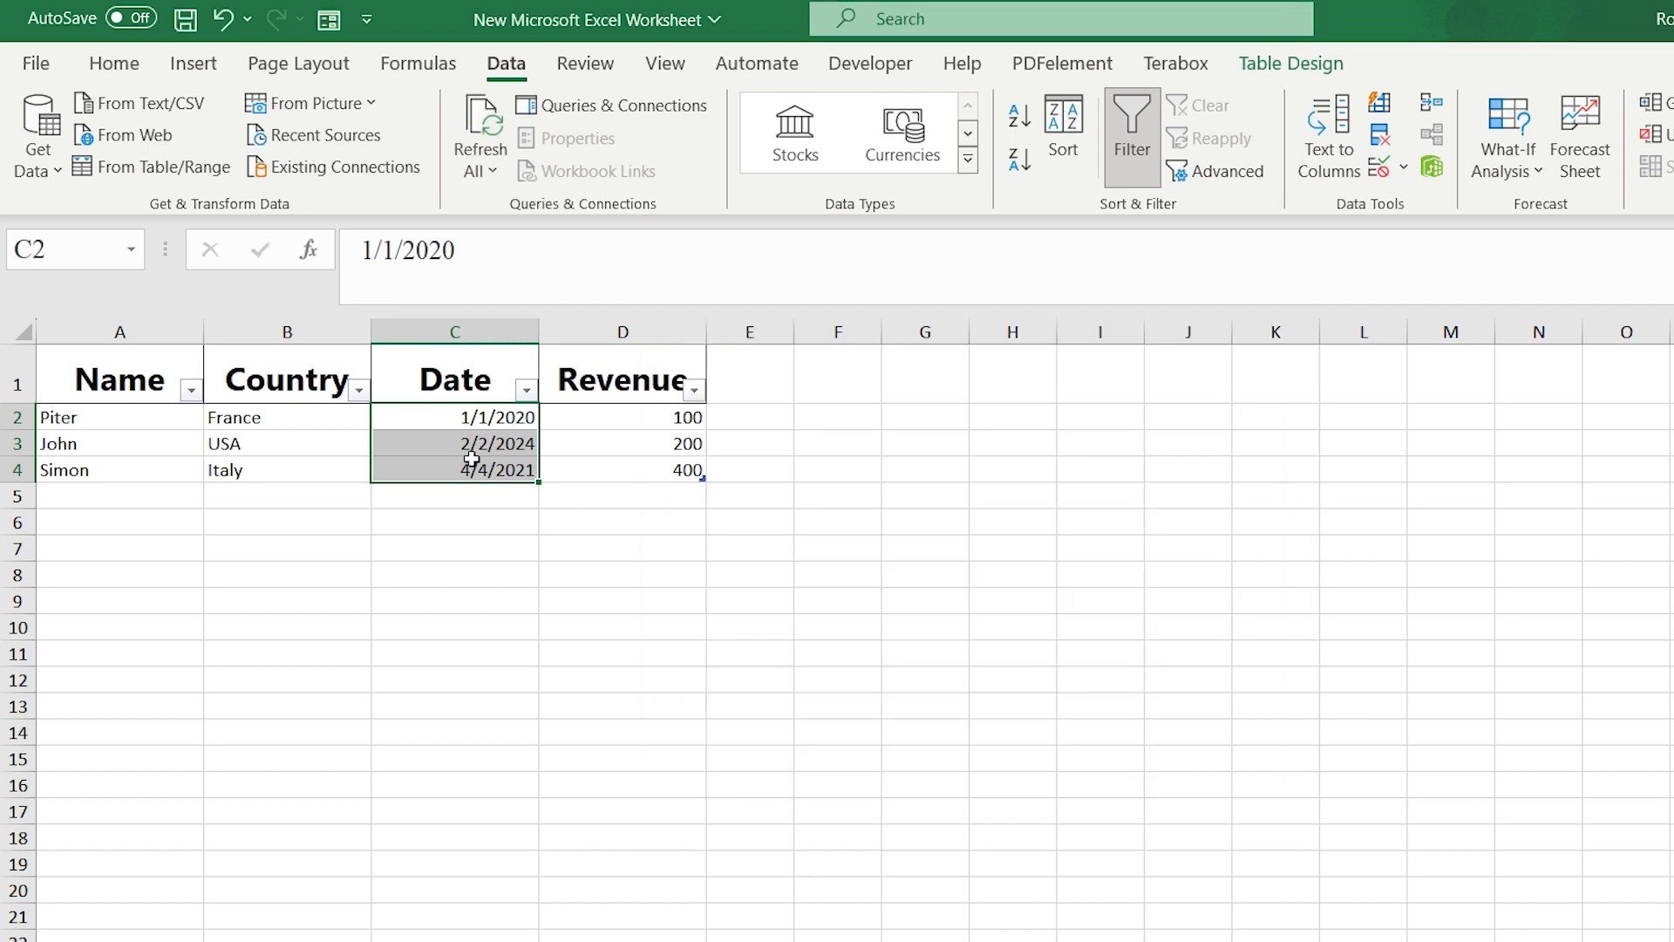
# Test the date rule by trying to add a new record with the date 2/2/2030 through the data entry form.
pyautogui.click(326, 20)
pyautogui.hotkey('alt', 'w')
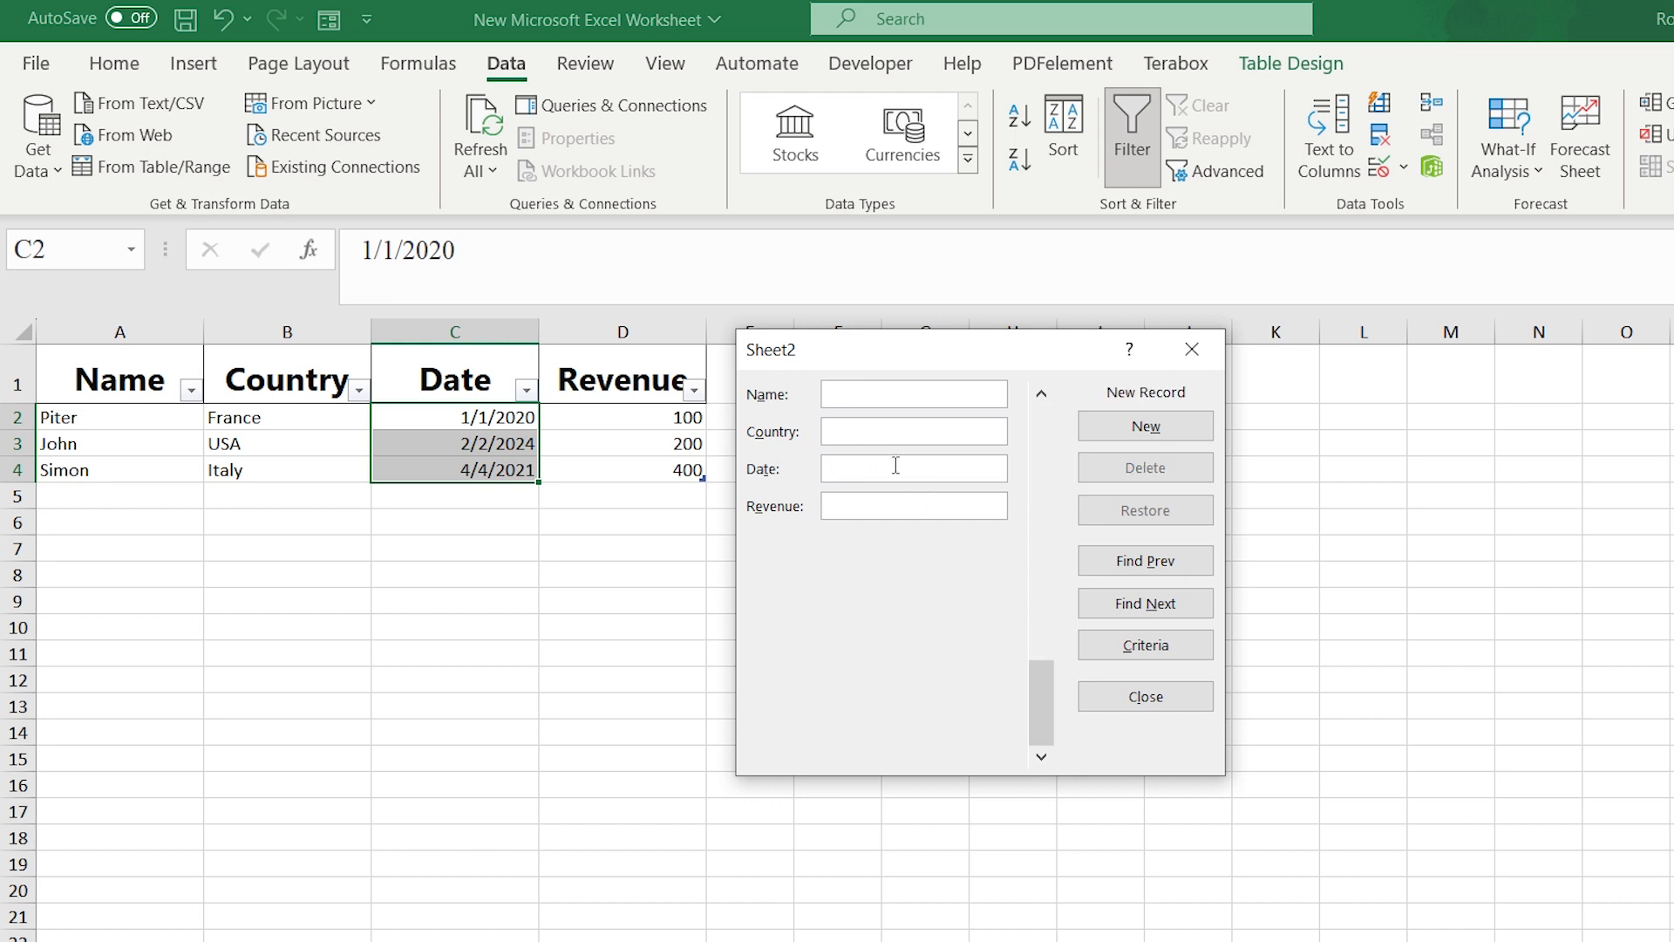
pyautogui.click(896, 467)
pyautogui.write('2/2/2030')
pyautogui.press('Return')
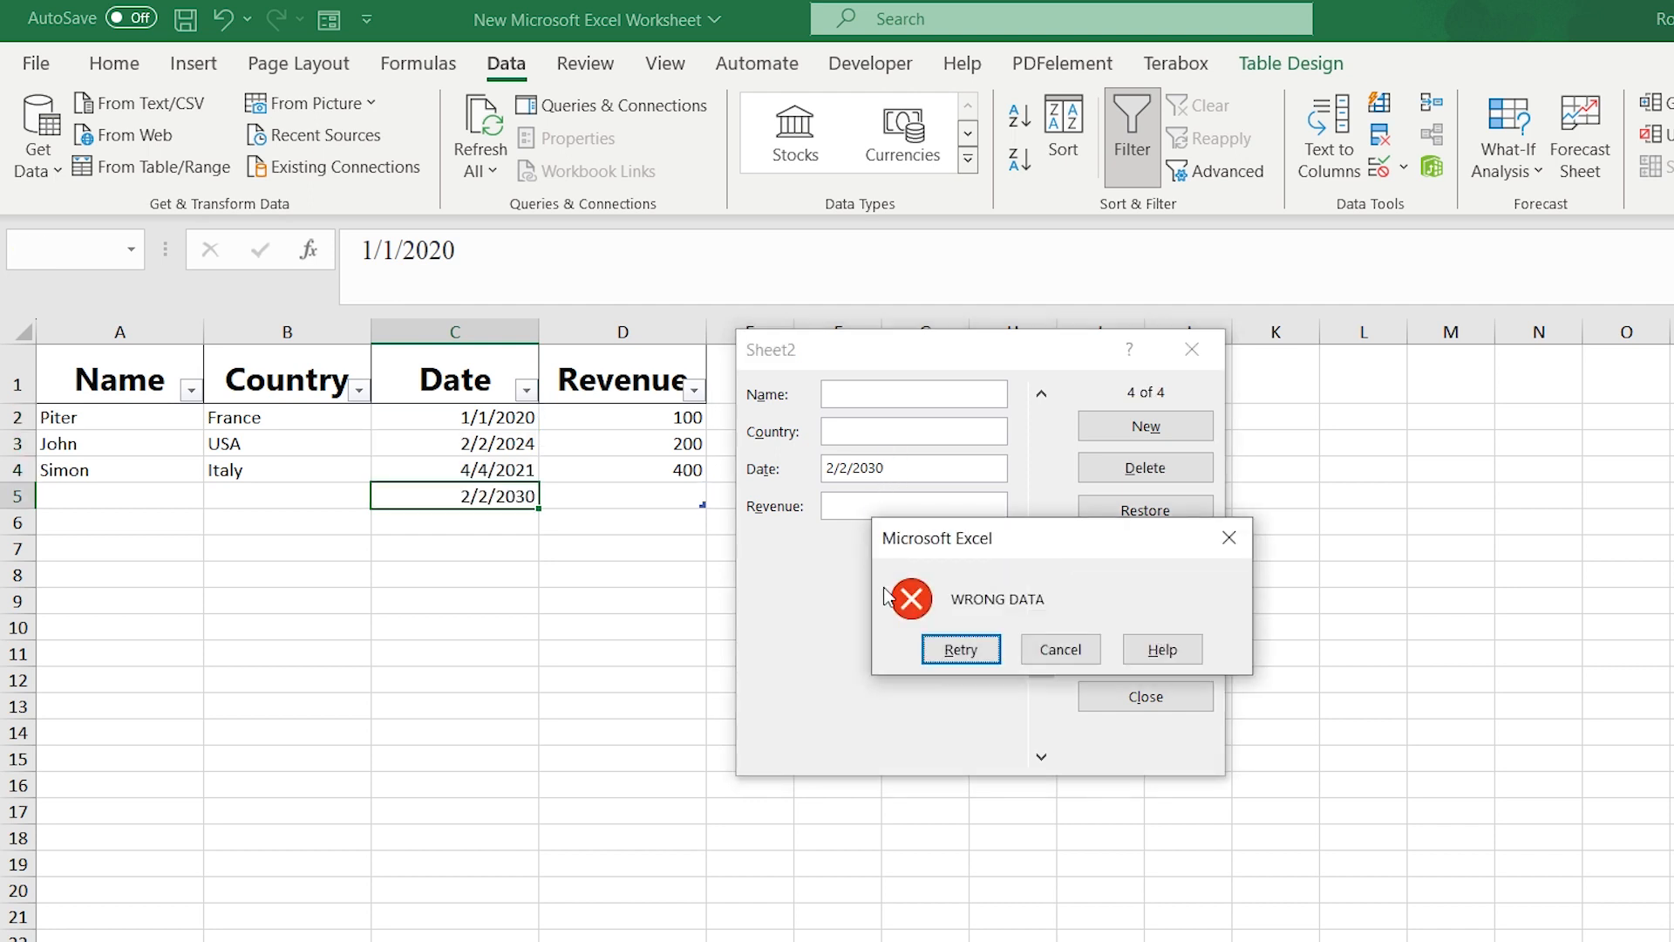
pyautogui.moveTo(996, 539); pyautogui.dragTo(881, 505)
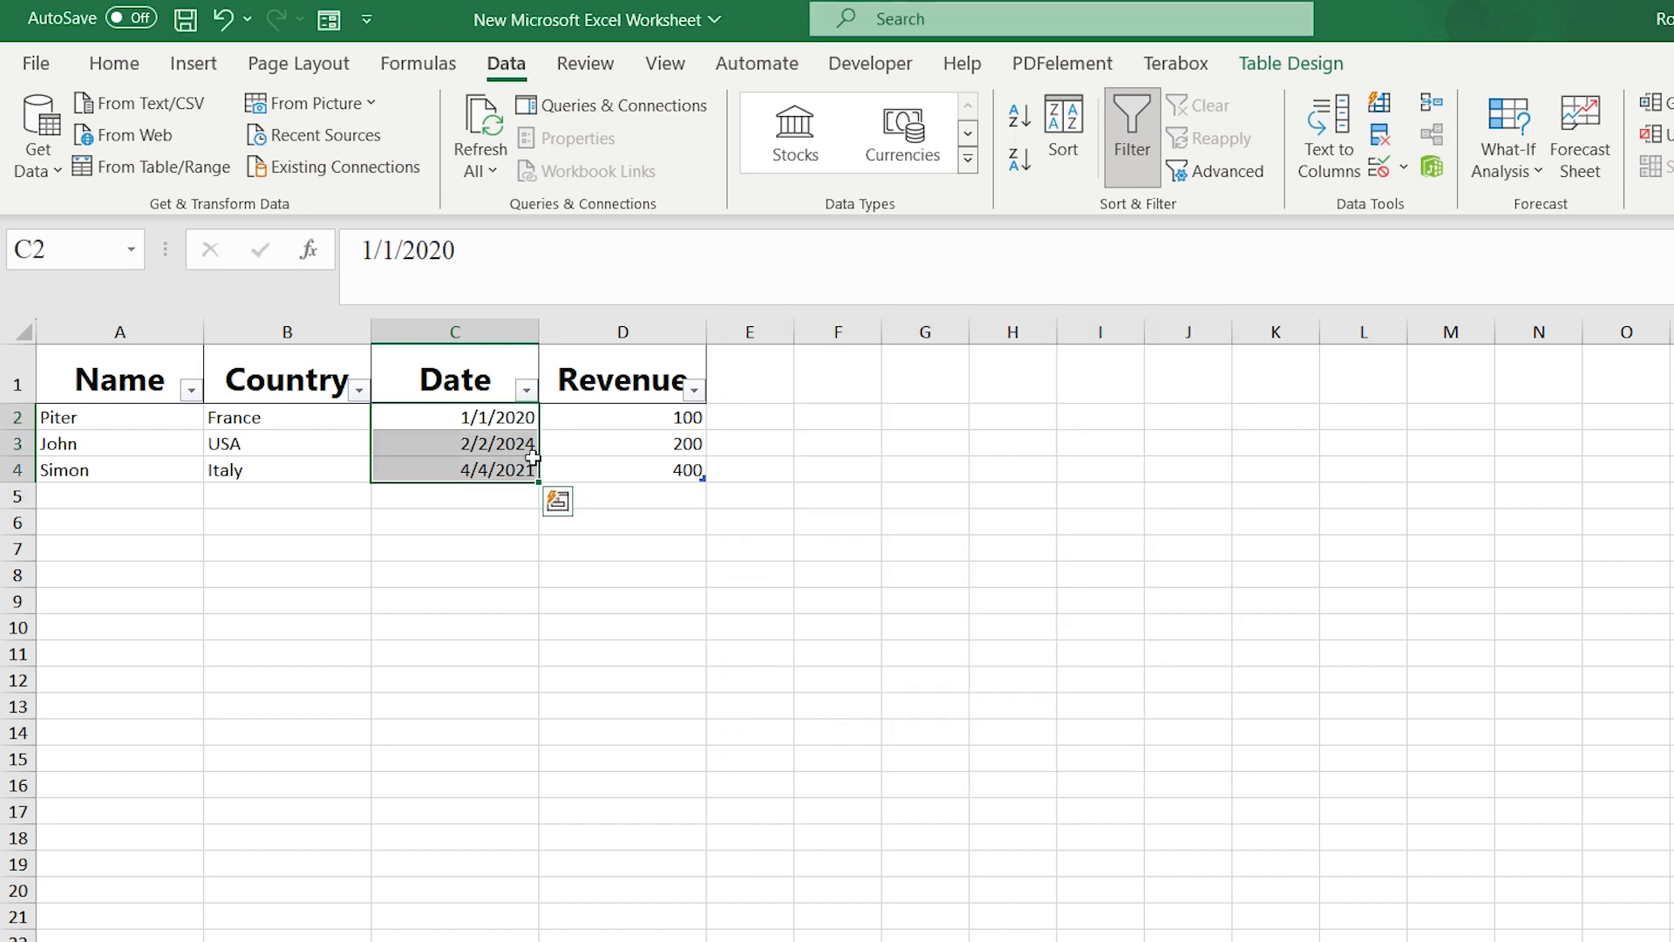
# Try to change the date in cell C4 directly to 4/4/2029.
pyautogui.click(528, 464)
pyautogui.doubleClick(528, 463)
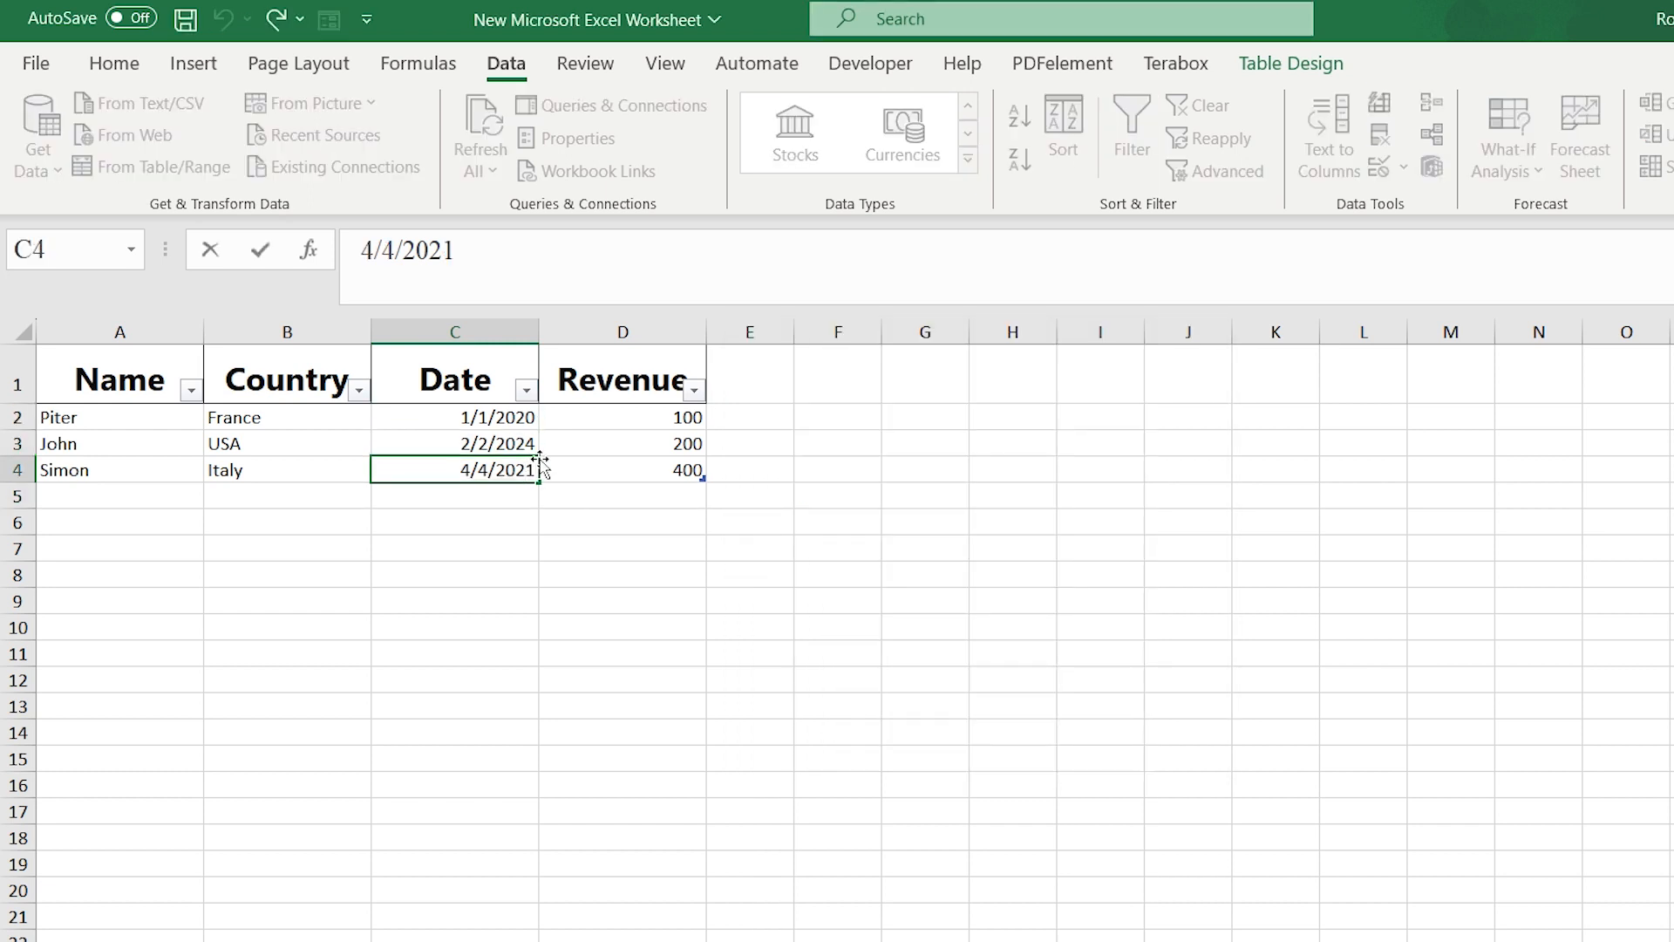
pyautogui.press('BackSpace')
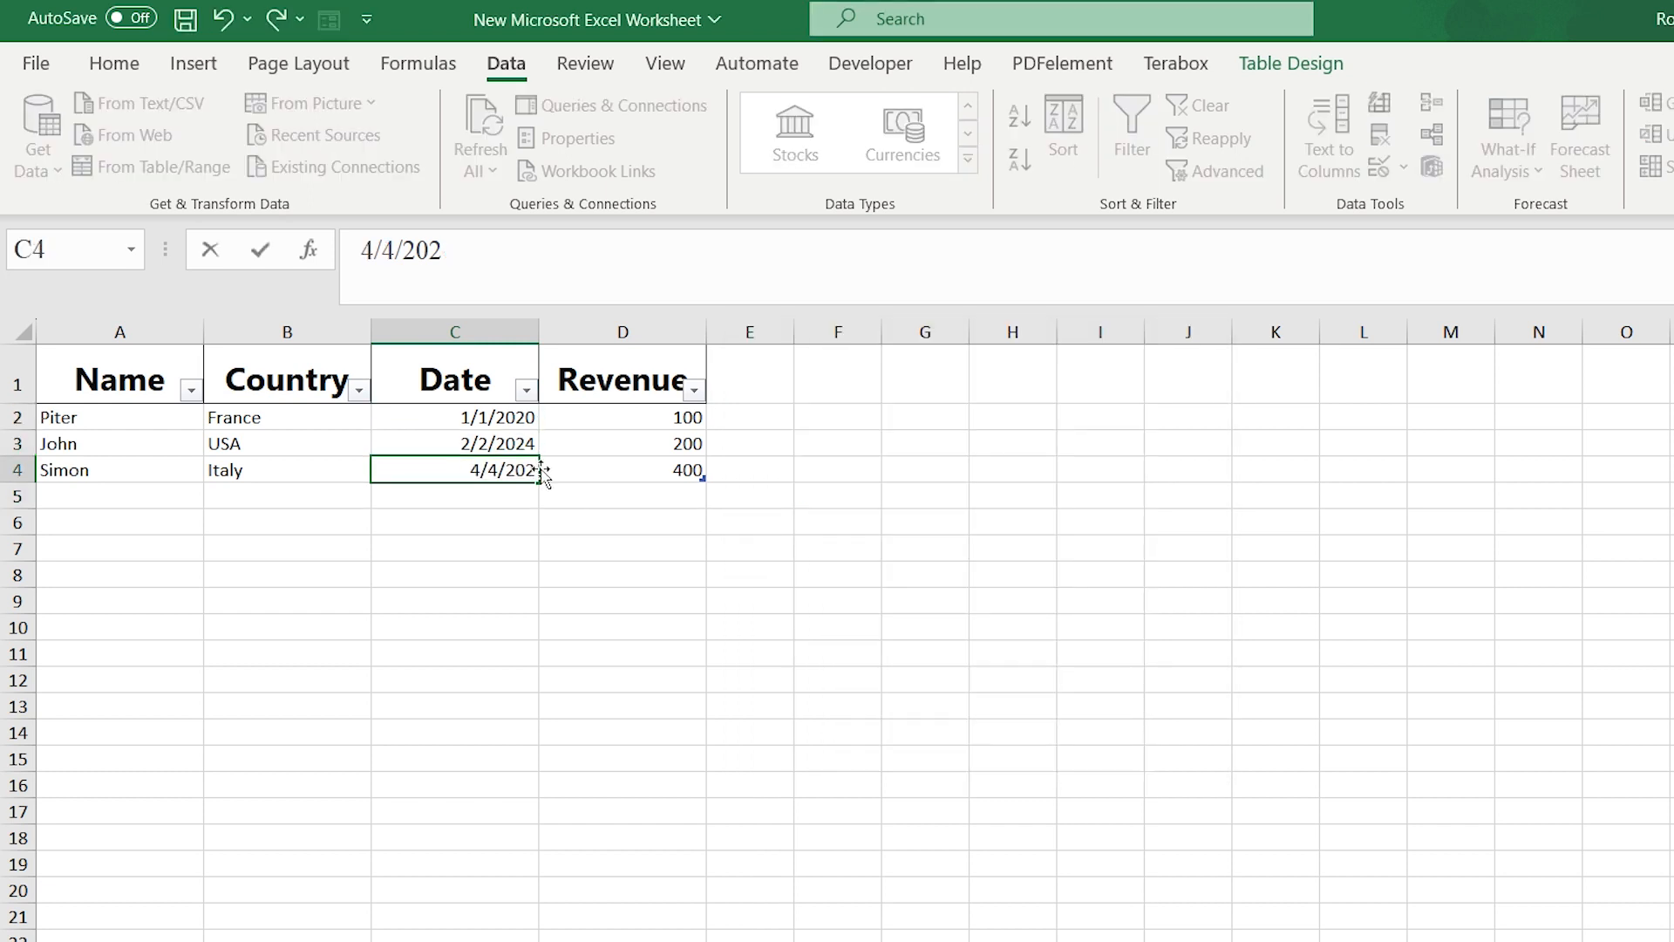
pyautogui.write('9')
pyautogui.press('Return')
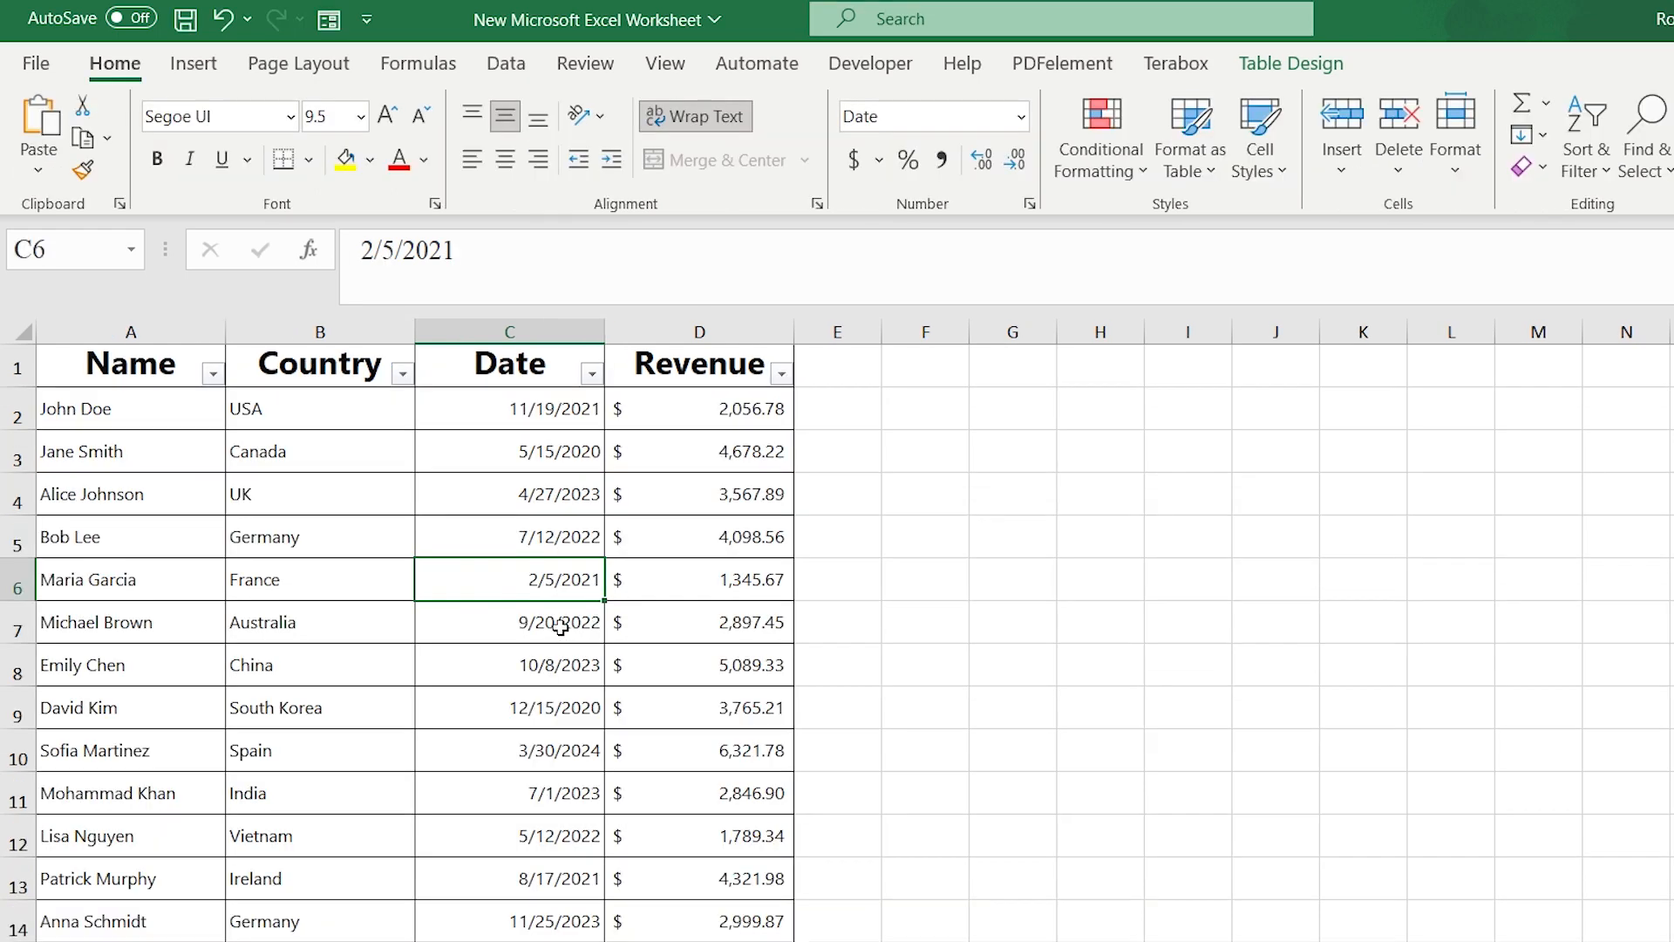
# Open the data entry form for the table on Sheet1, search for records with Revenue >5000 and step through the matches.
pyautogui.click(561, 626)
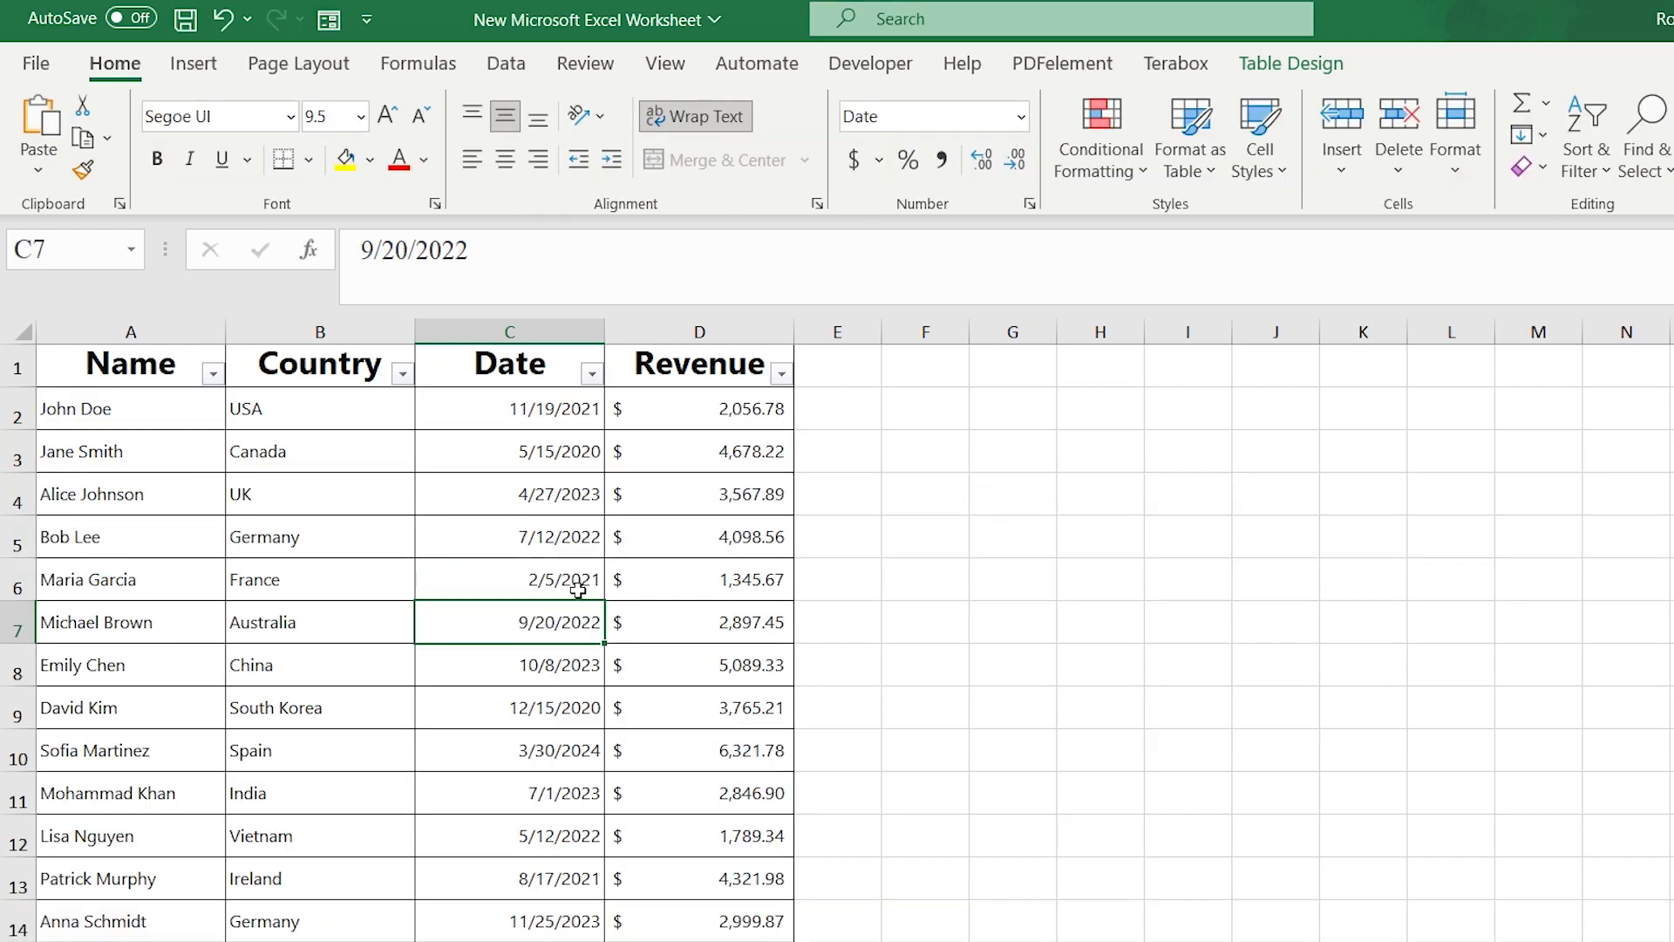
pyautogui.click(329, 19)
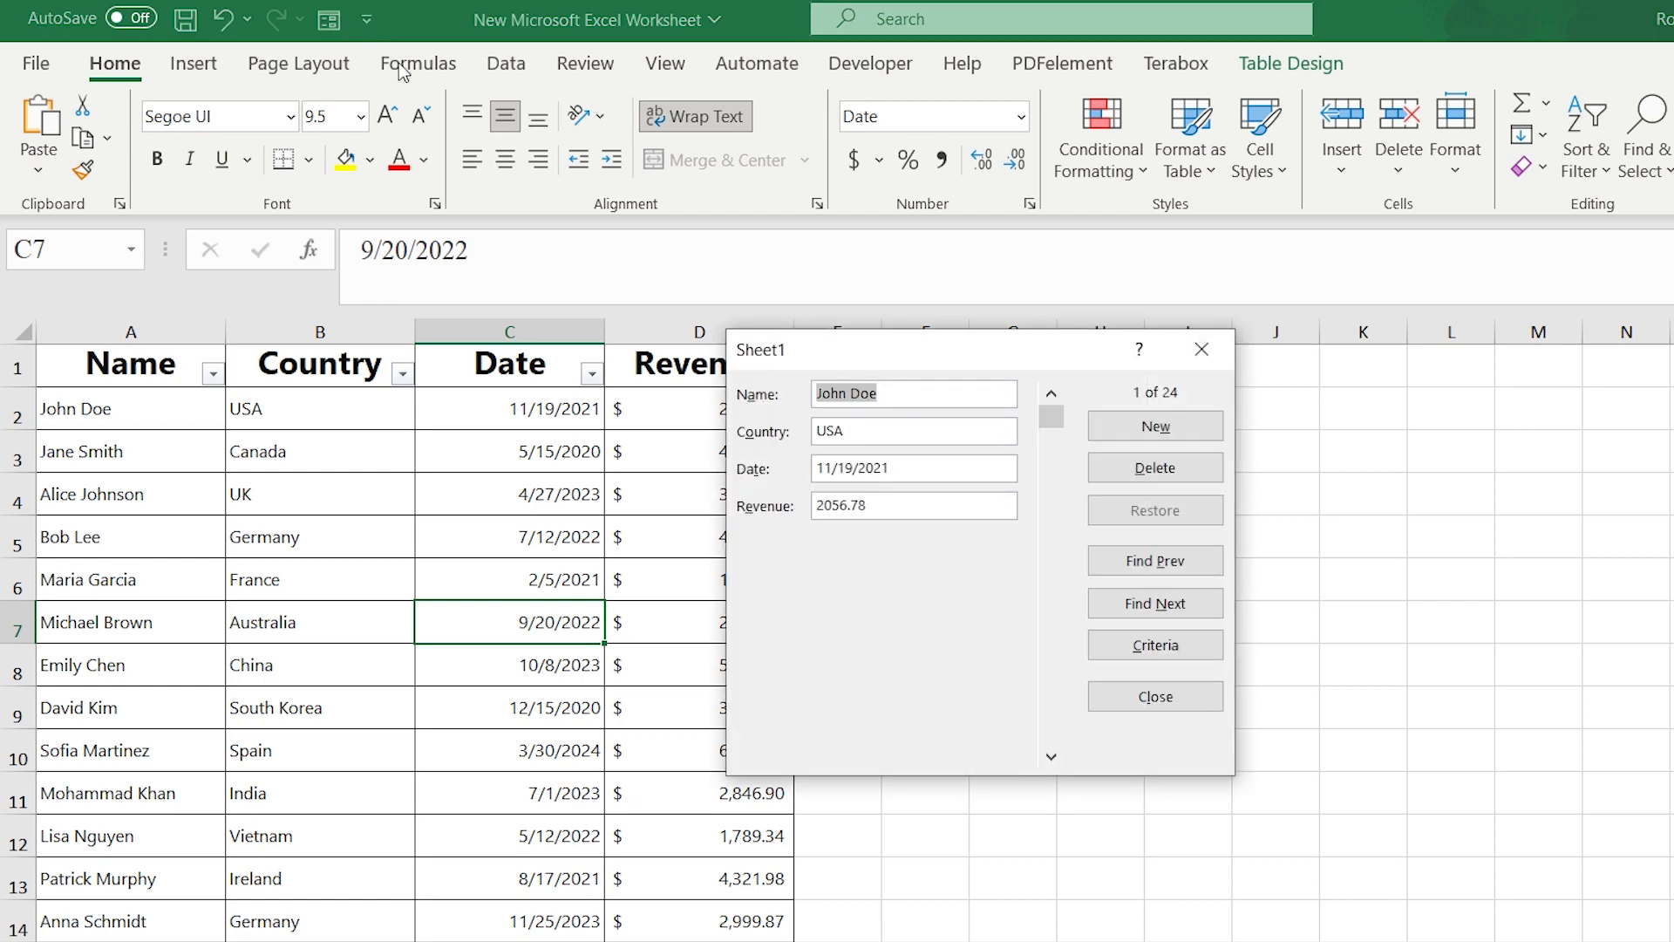
pyautogui.click(1115, 644)
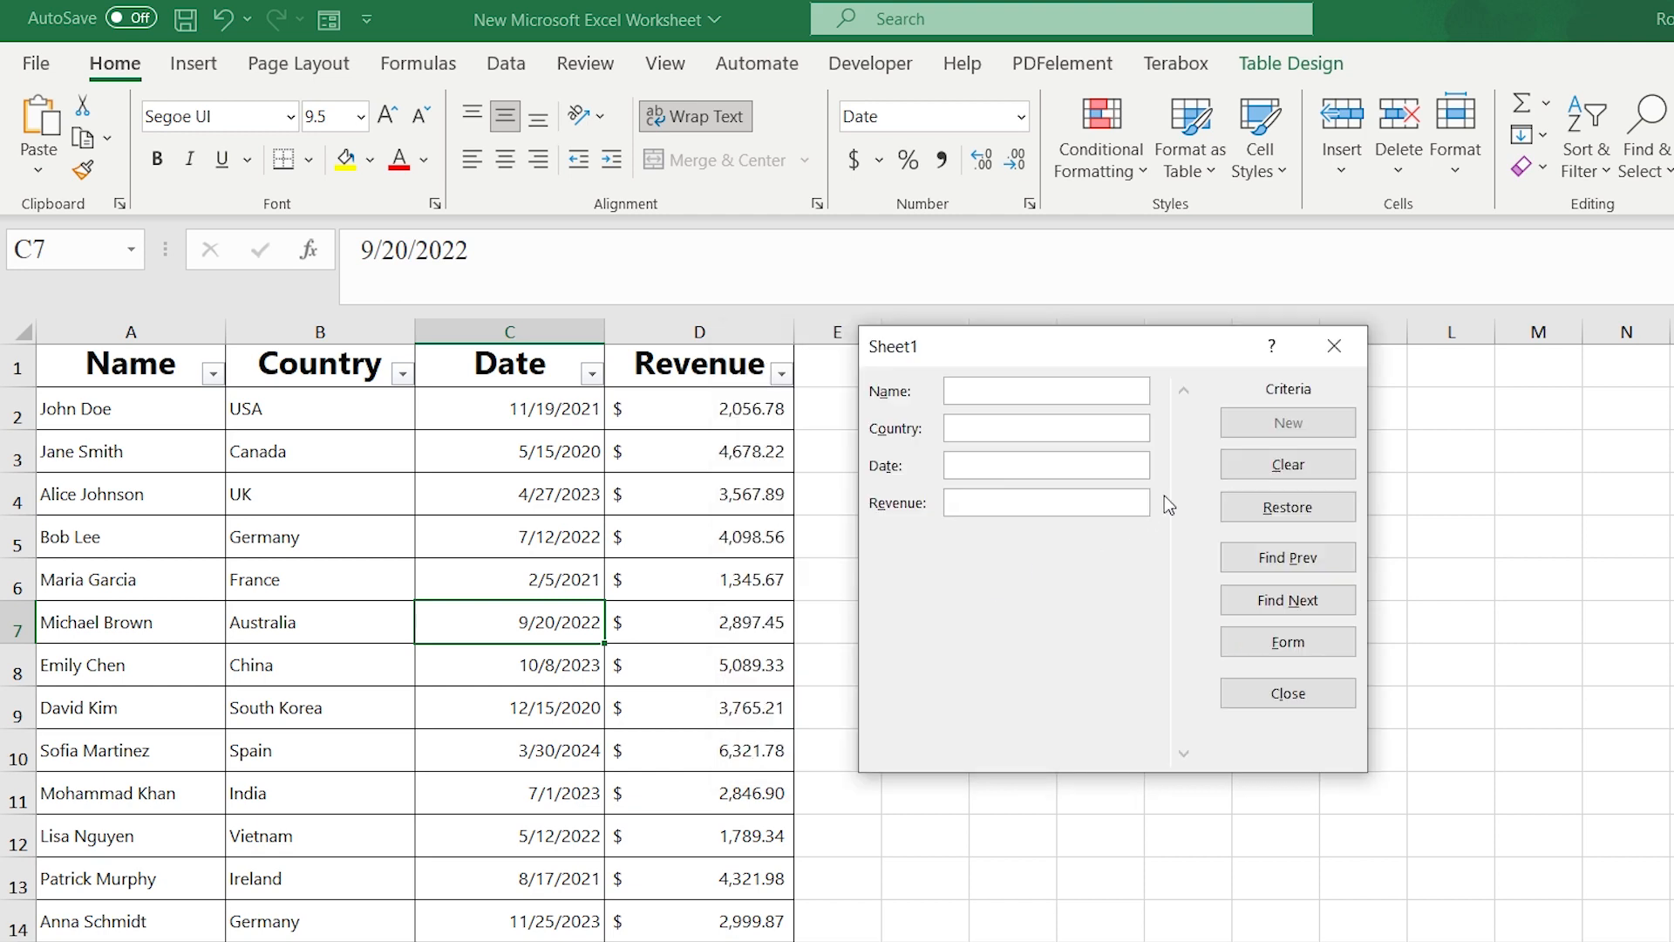
pyautogui.write('>5000')
pyautogui.click(1320, 597)
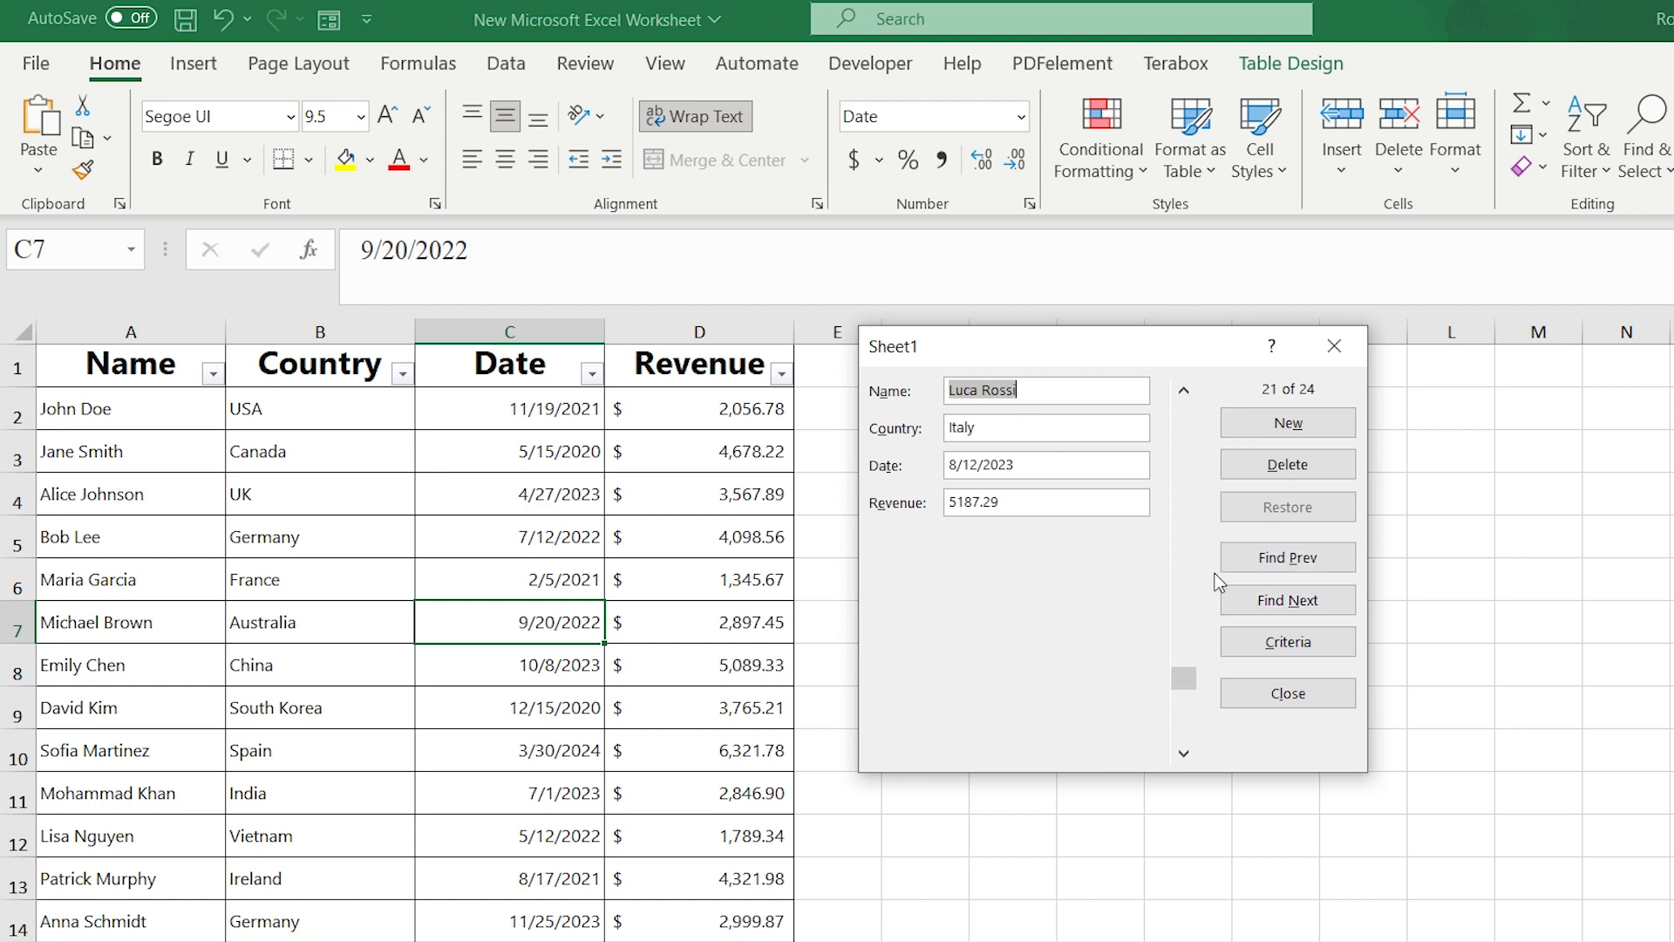
pyautogui.click(1281, 598)
pyautogui.click(1285, 562)
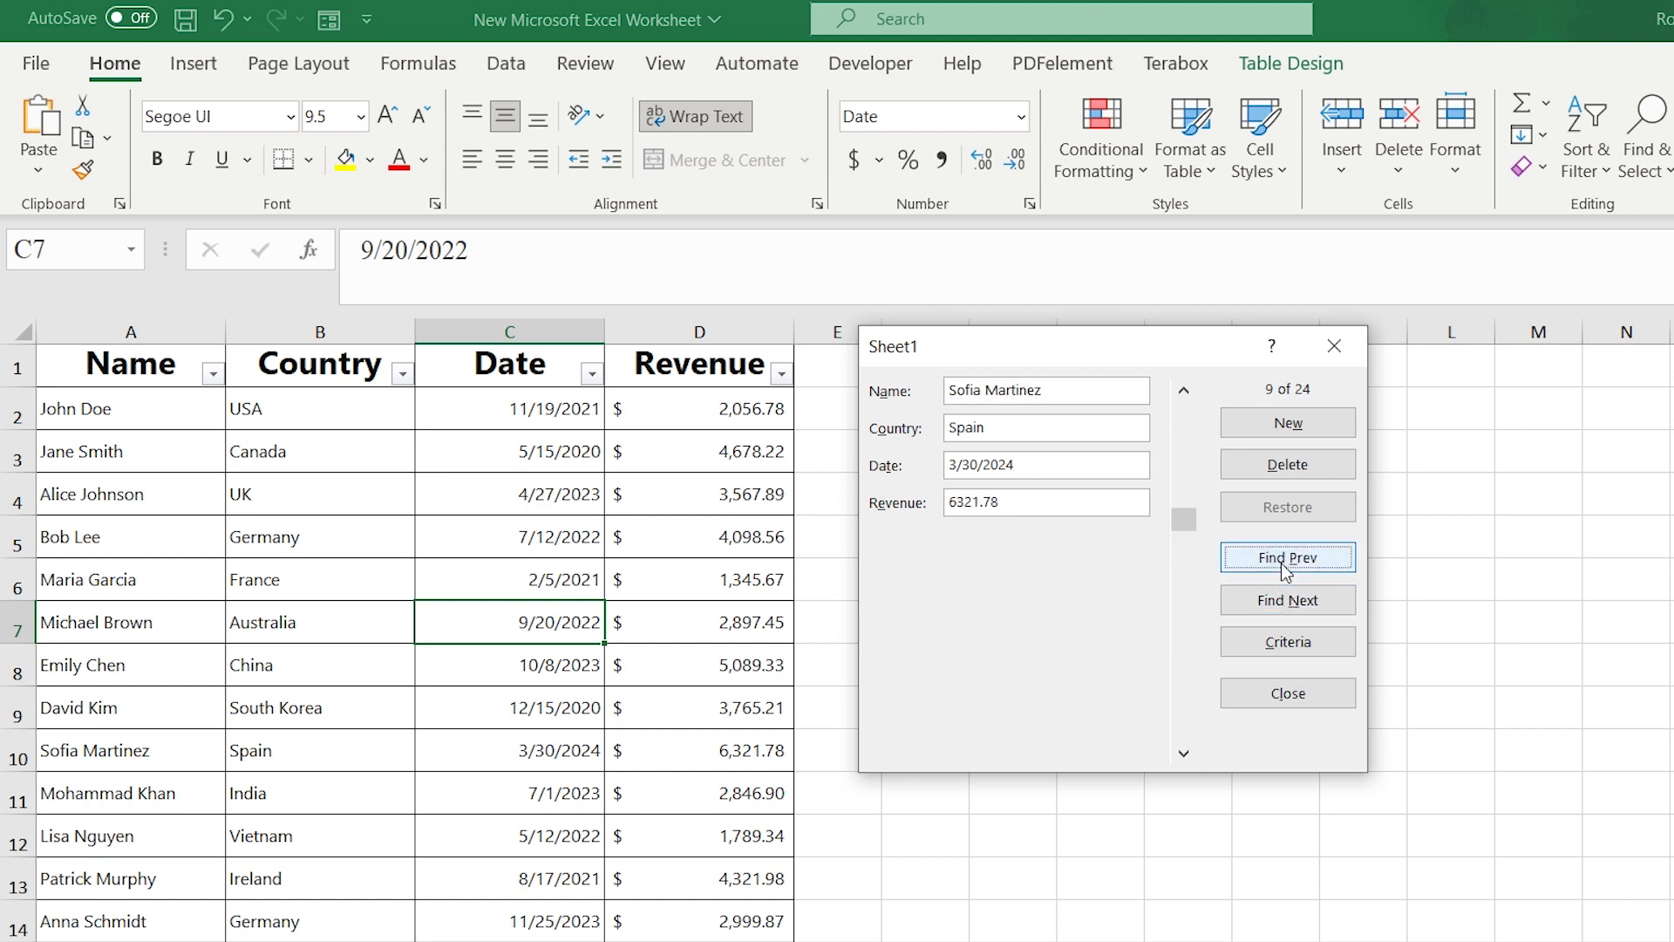
pyautogui.click(1285, 562)
pyautogui.click(1281, 598)
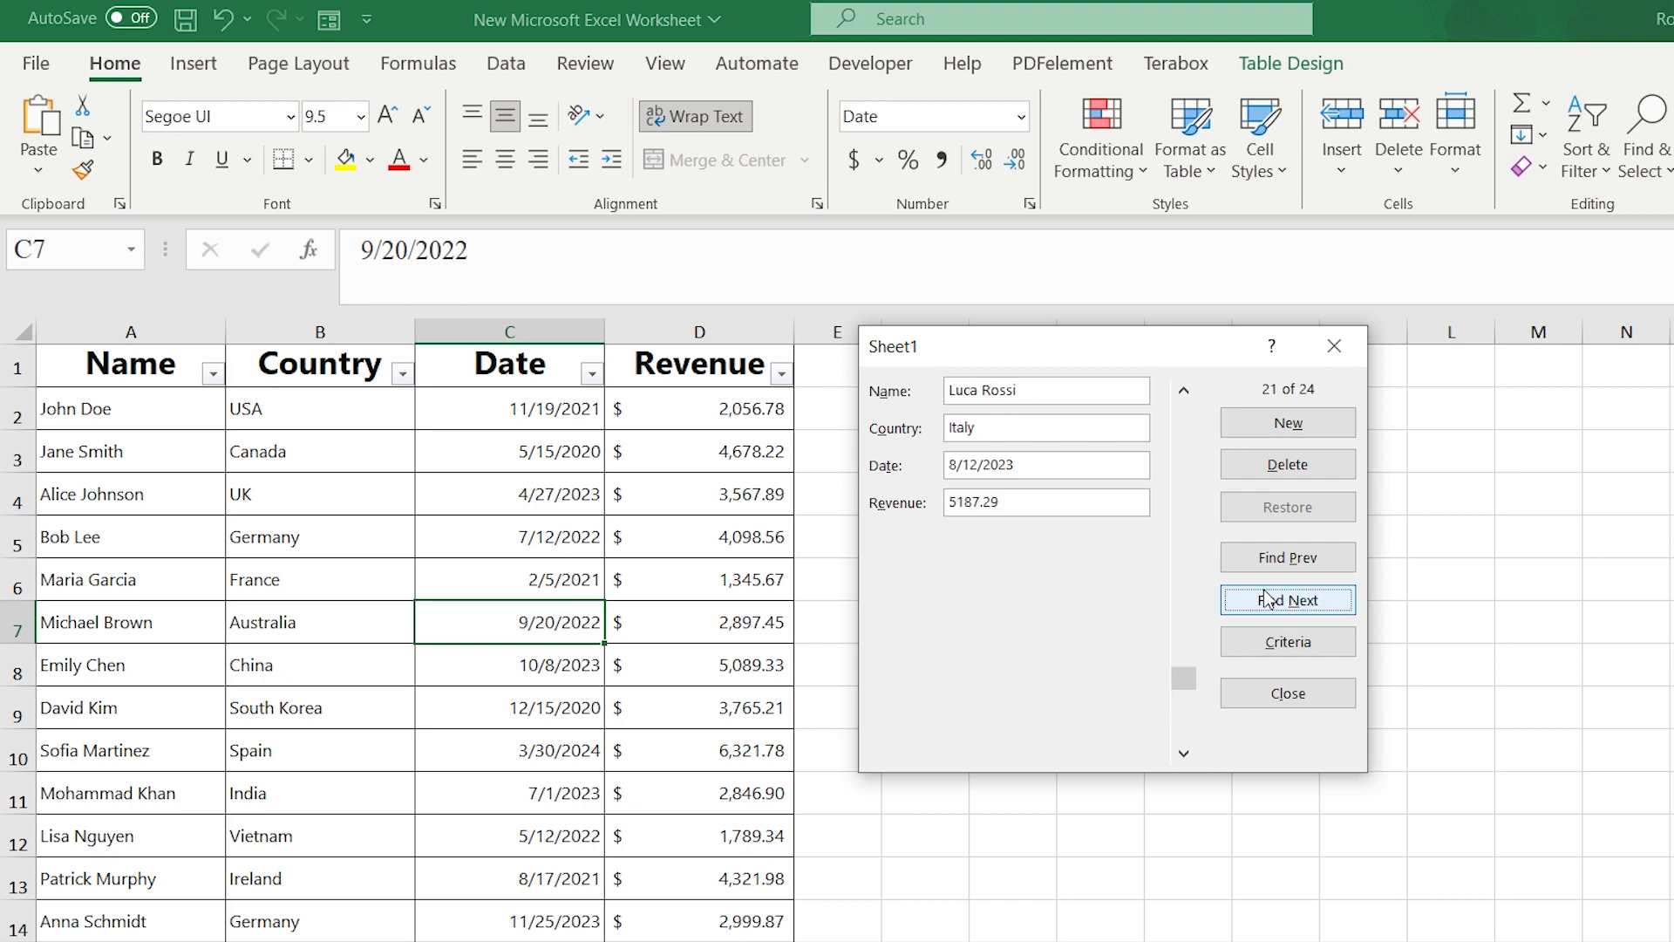
# Search the Sheet1 records in the form again using a different Revenue criterion.
pyautogui.click(1225, 645)
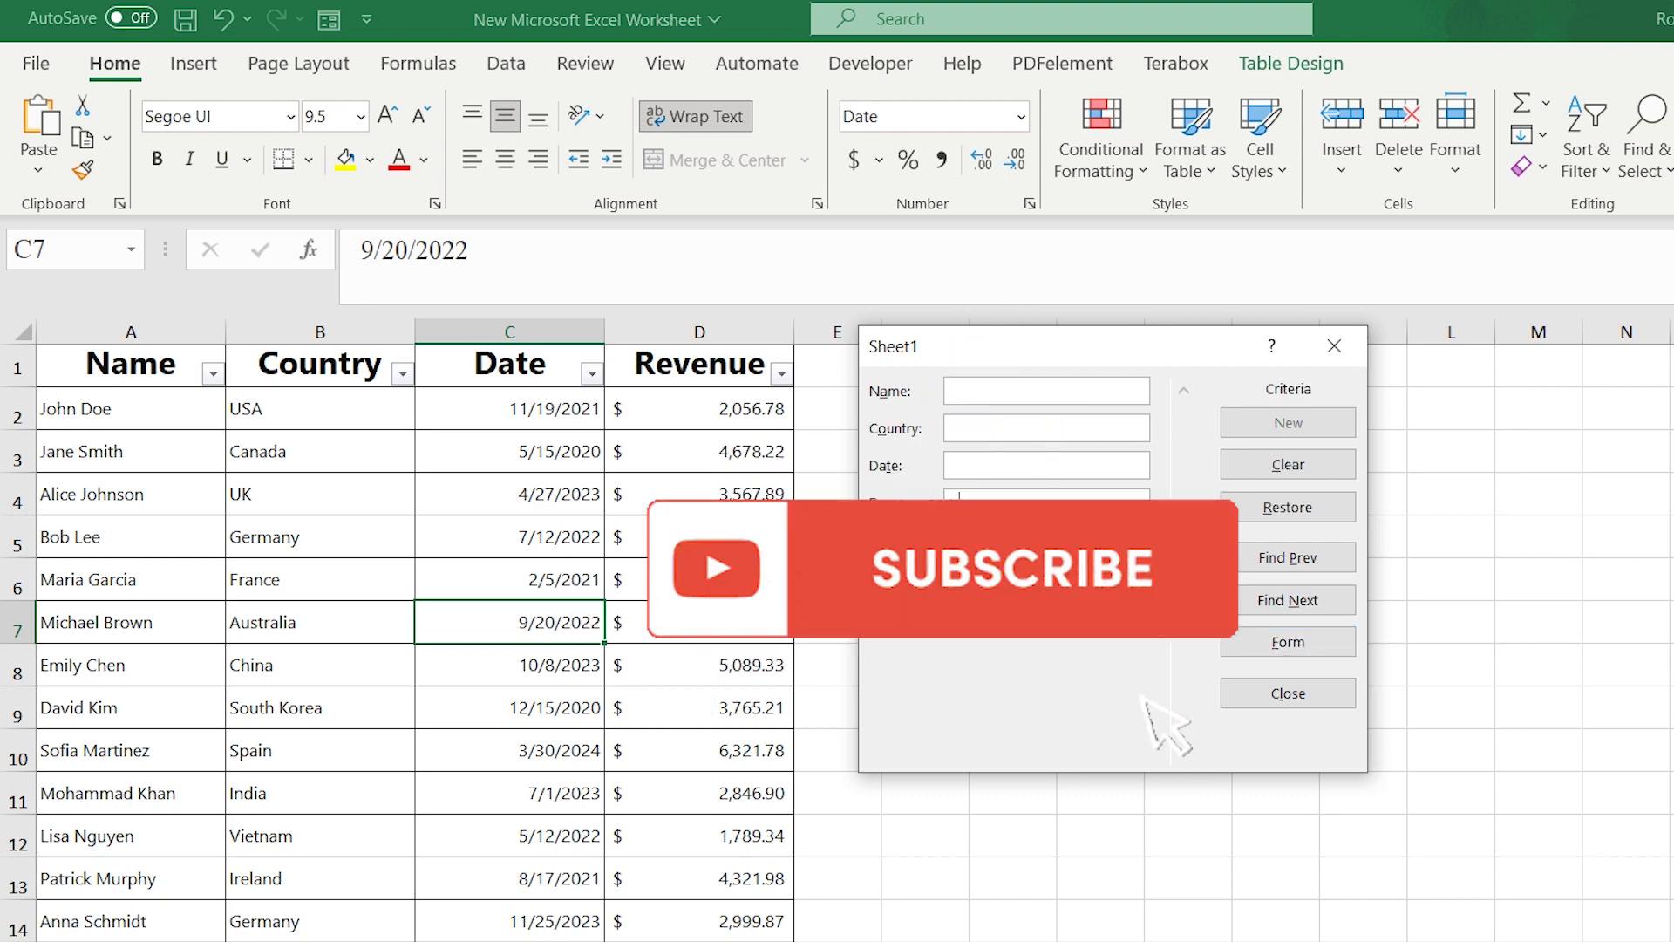
pyautogui.click(1301, 600)
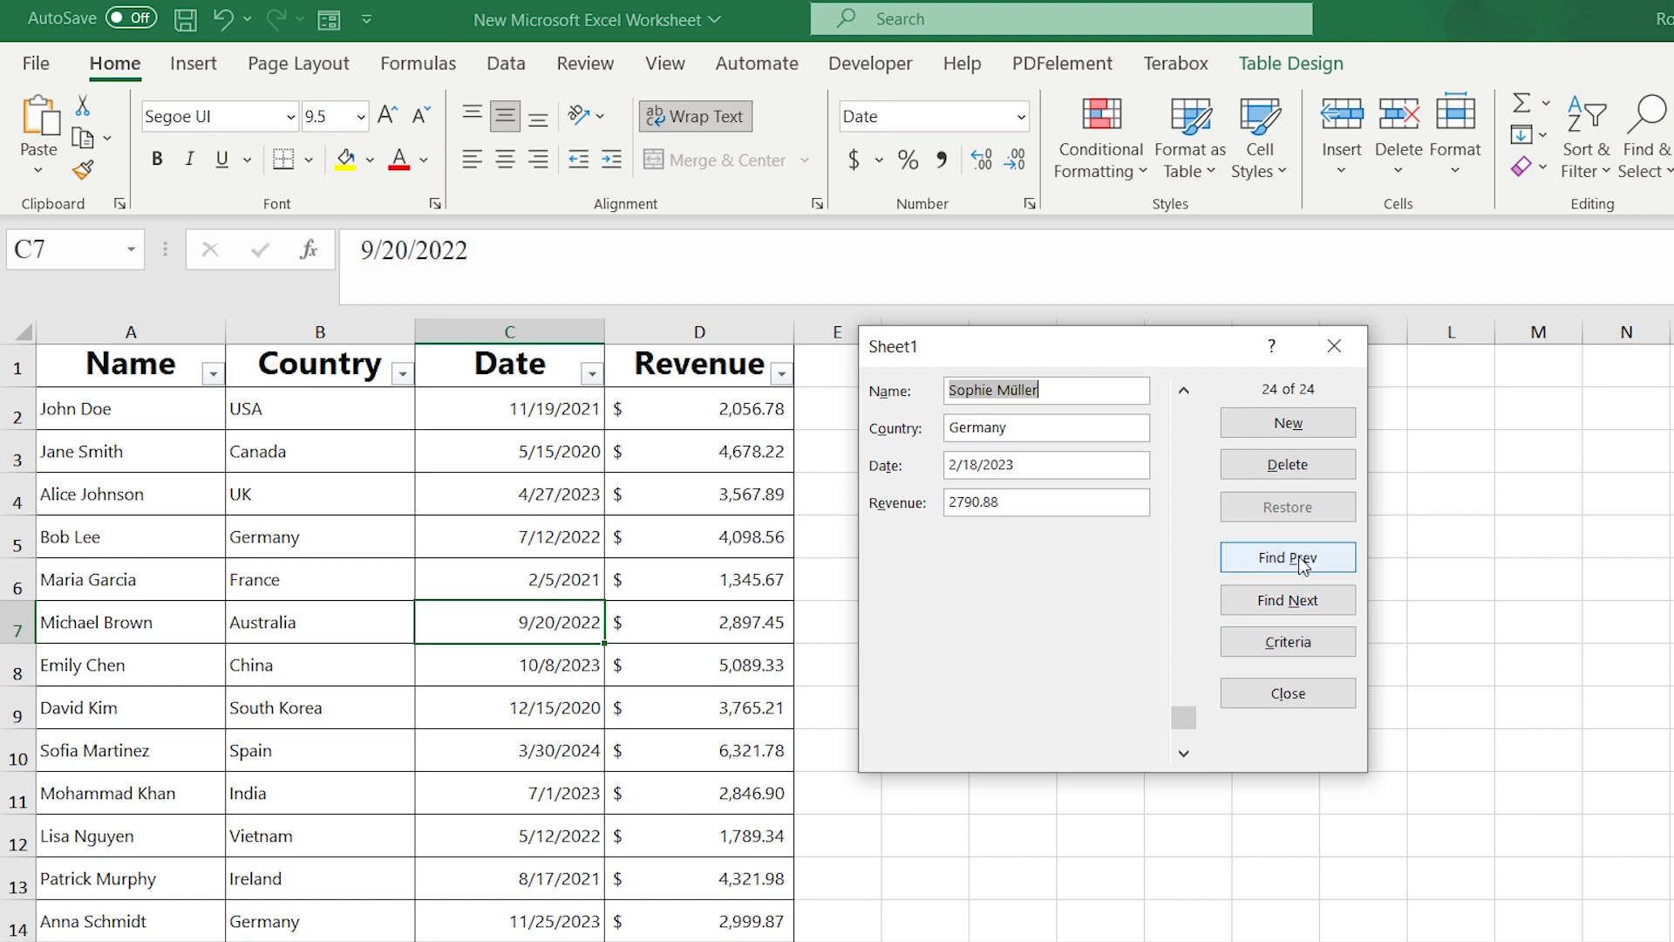